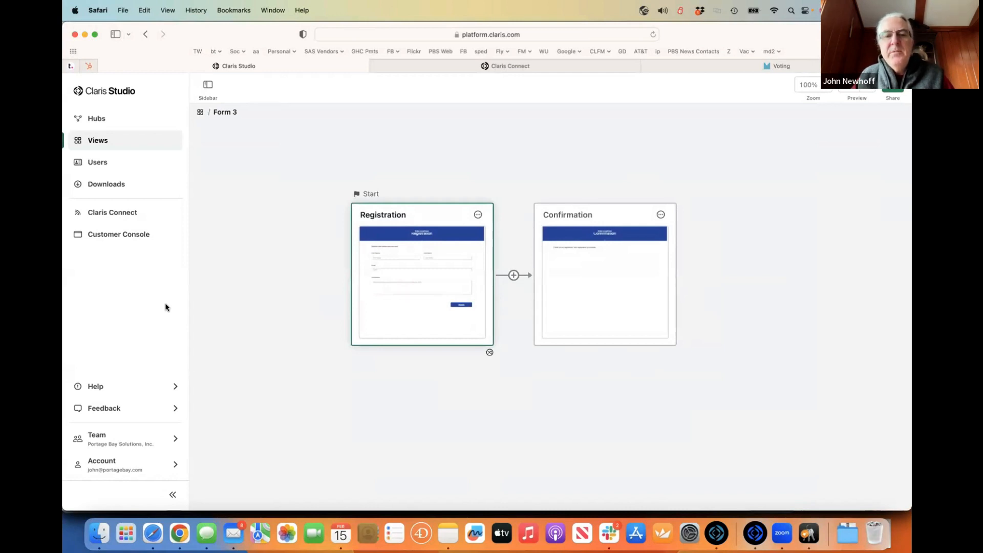
- Open Form 3's Registration page and change its header title to 'Recipe'
{"action": "mouse_move", "coordinate": [423, 278]}
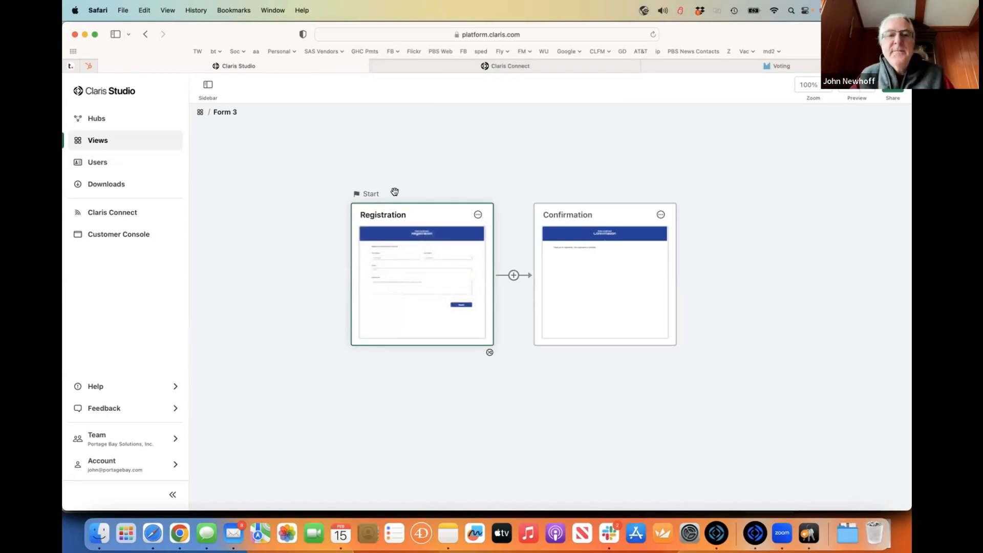
{"action": "left_click", "coordinate": [393, 214]}
{"action": "left_click", "coordinate": [419, 275]}
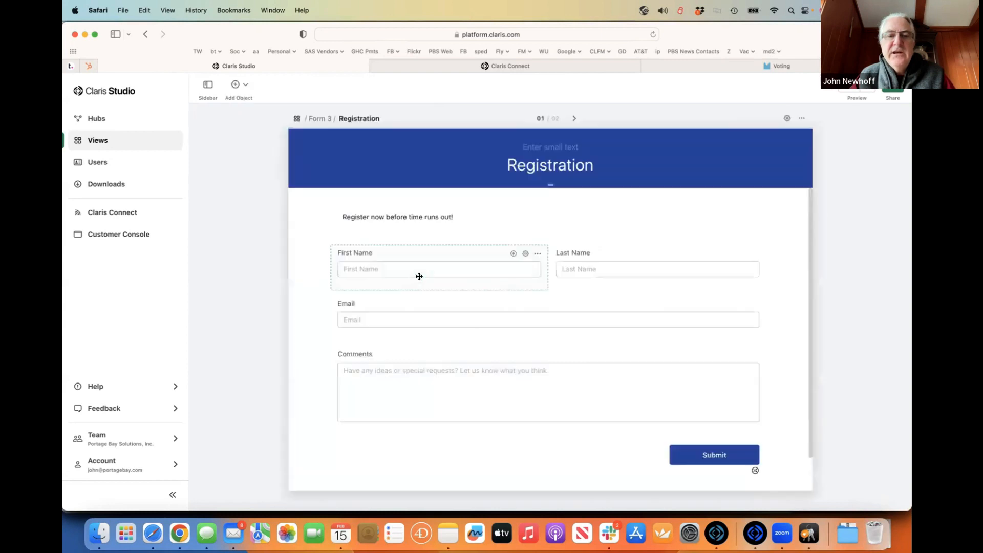
{"action": "left_click", "coordinate": [401, 265]}
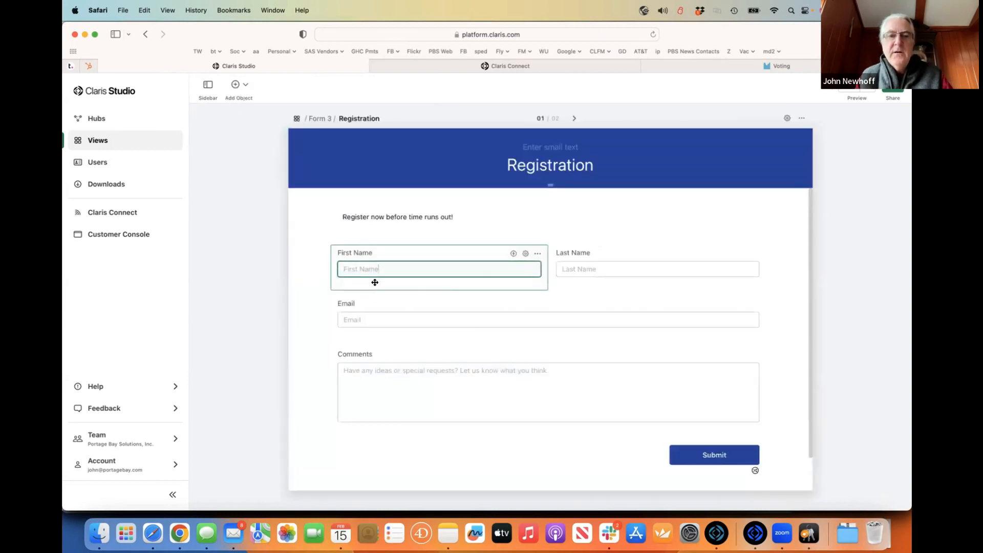
{"action": "double_click", "coordinate": [542, 163]}
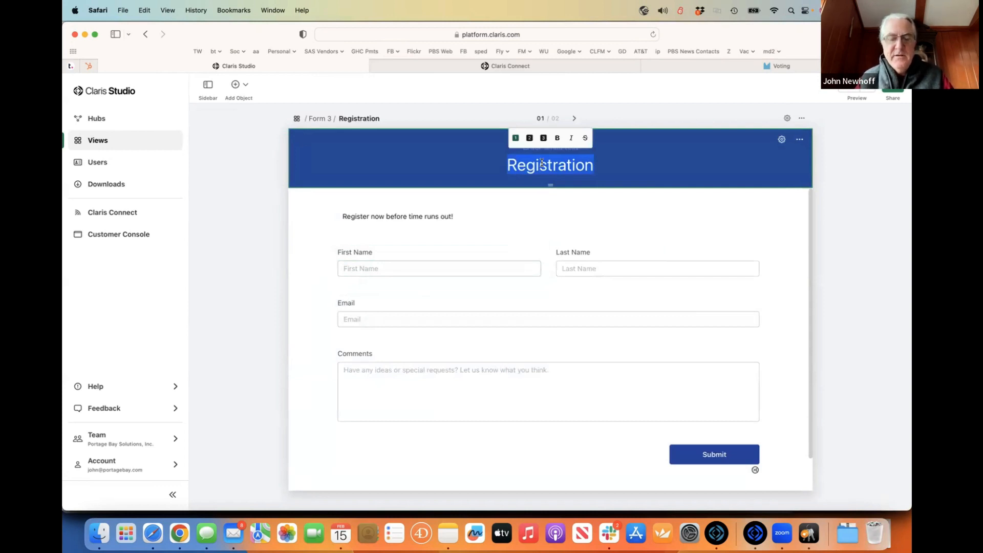
{"action": "type", "text": "Recipe"}
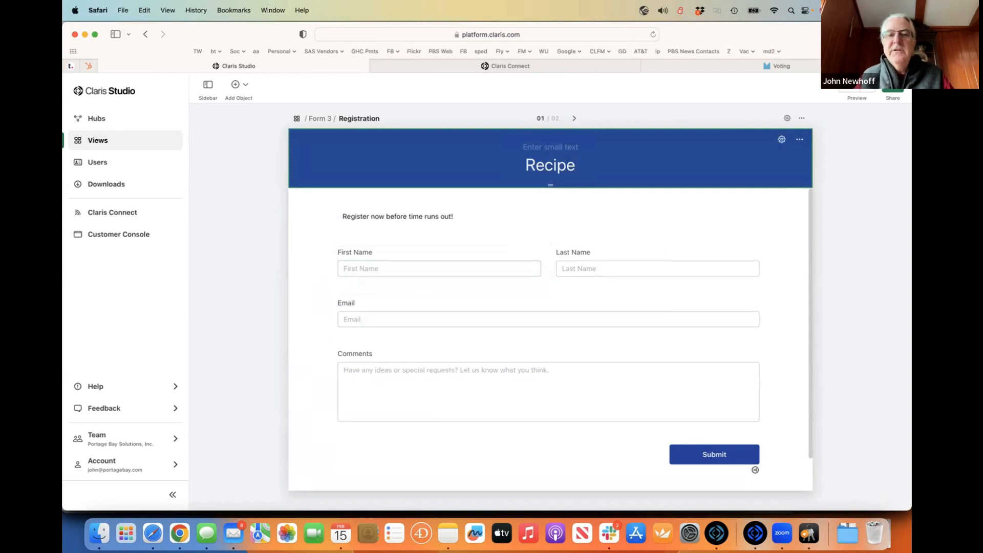
- Relabel the Comments field on the page as 'Recipe'
{"action": "left_click", "coordinate": [368, 354]}
{"action": "double_click", "coordinate": [348, 353]}
{"action": "type", "text": "Recipe"}
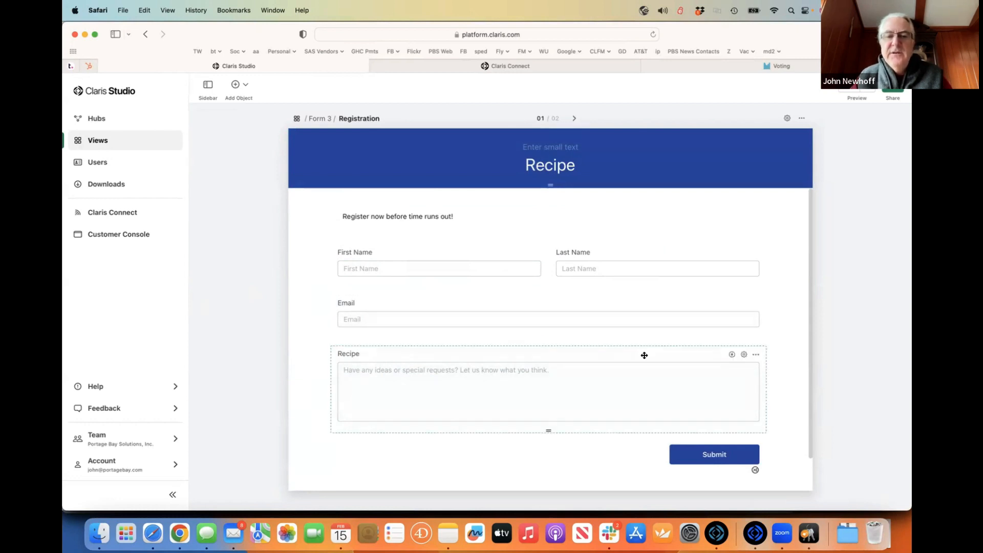
- Rename the underlying Comments field to 'Recipe'
{"action": "left_click", "coordinate": [755, 355]}
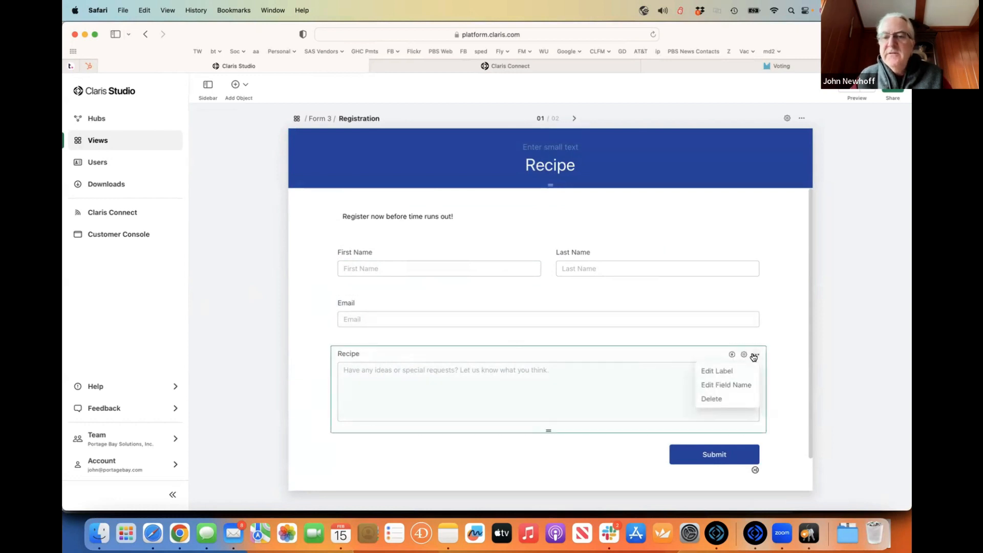
{"action": "left_click", "coordinate": [726, 384]}
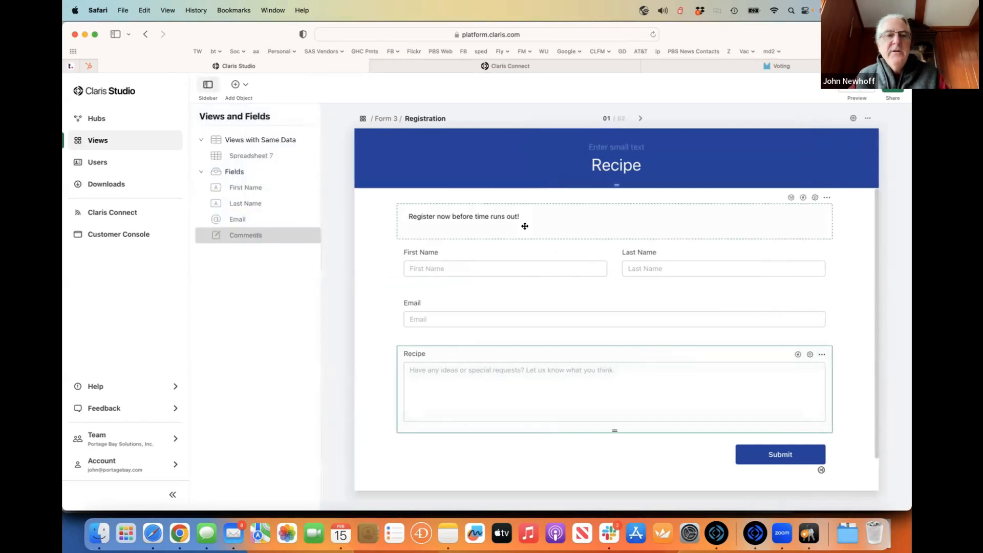
{"action": "left_click", "coordinate": [283, 236]}
{"action": "double_click", "coordinate": [248, 234]}
{"action": "type", "text": "Recipe"}
{"action": "key", "text": "Return"}
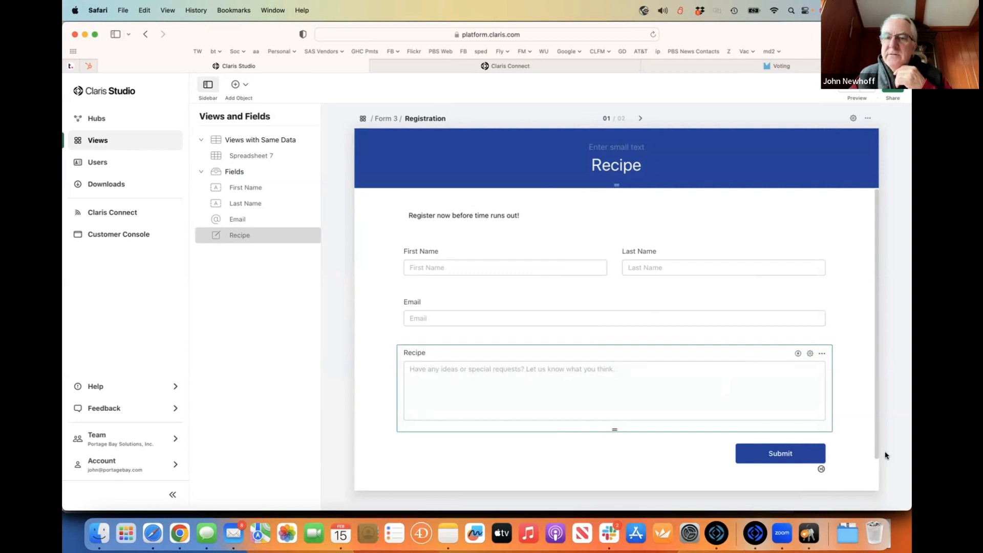
- Mark the Recipe field as Required and go back to the Views list
{"action": "left_click", "coordinate": [809, 354]}
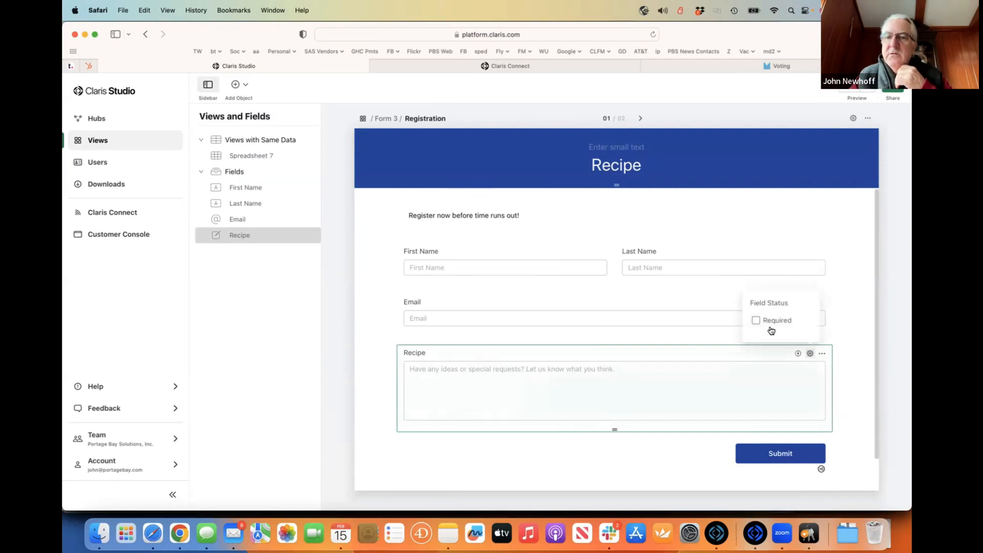
{"action": "left_click", "coordinate": [755, 320]}
{"action": "left_click", "coordinate": [729, 225]}
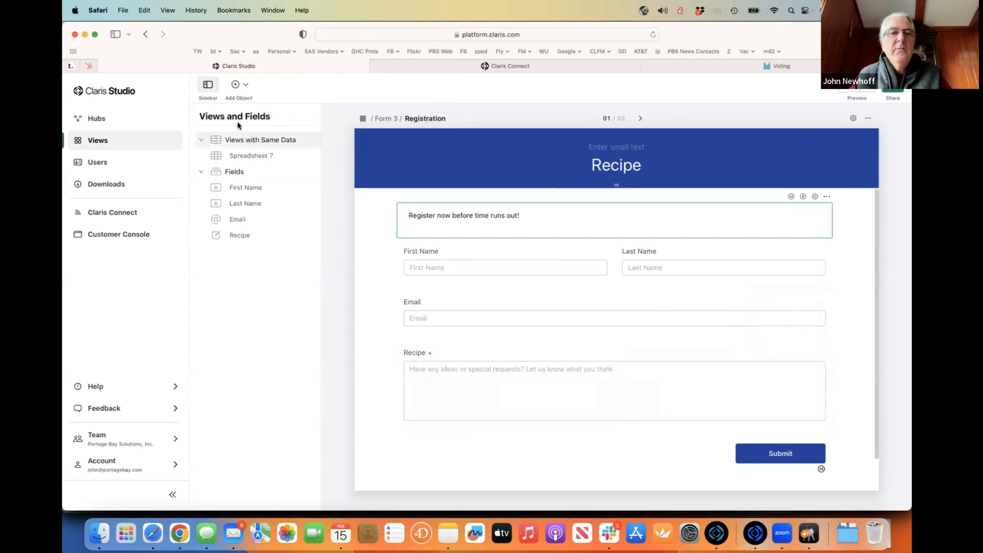
{"action": "left_click", "coordinate": [105, 138]}
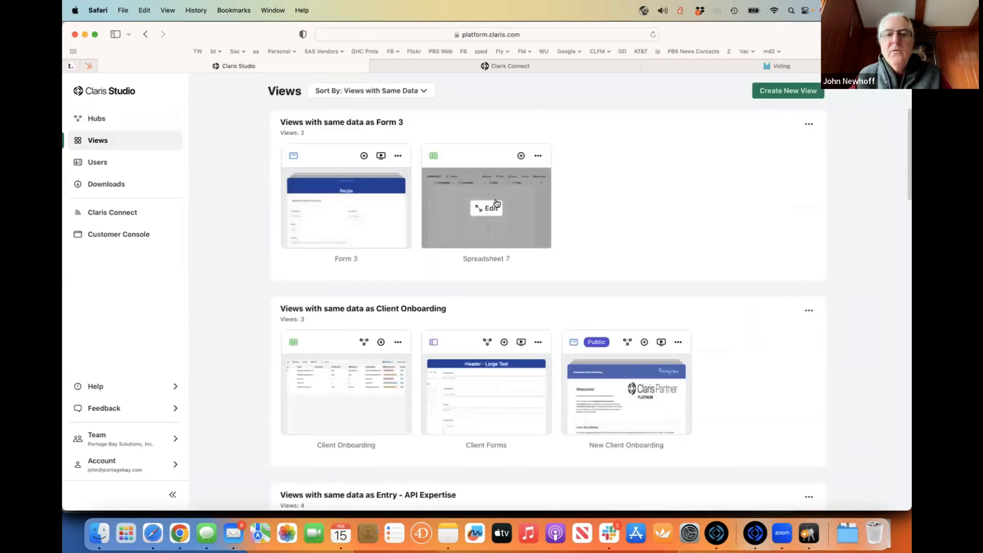
- In Spreadsheet 7, rename the Form3 data table to 'Recipe'
{"action": "left_click", "coordinate": [490, 216]}
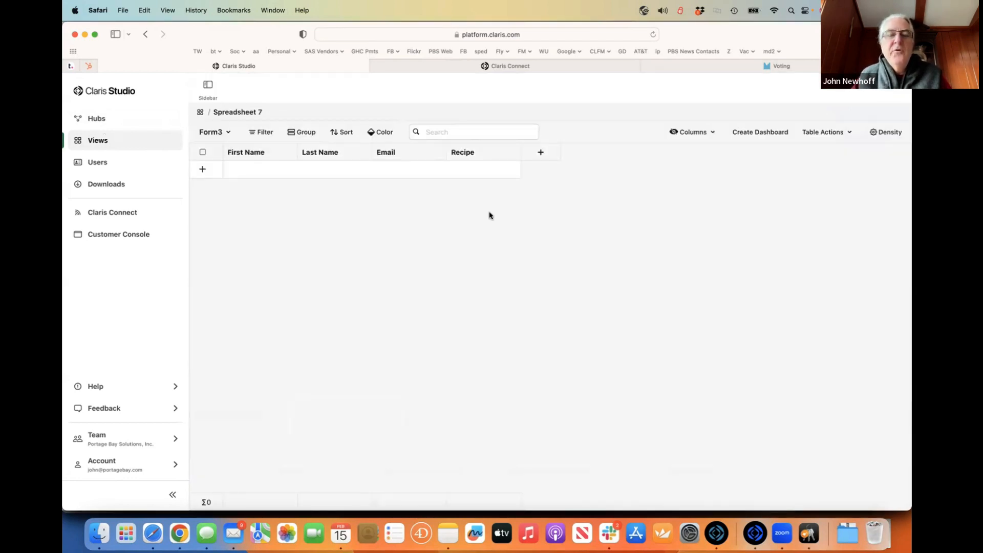
{"action": "left_click", "coordinate": [225, 131]}
{"action": "left_click", "coordinate": [306, 250]}
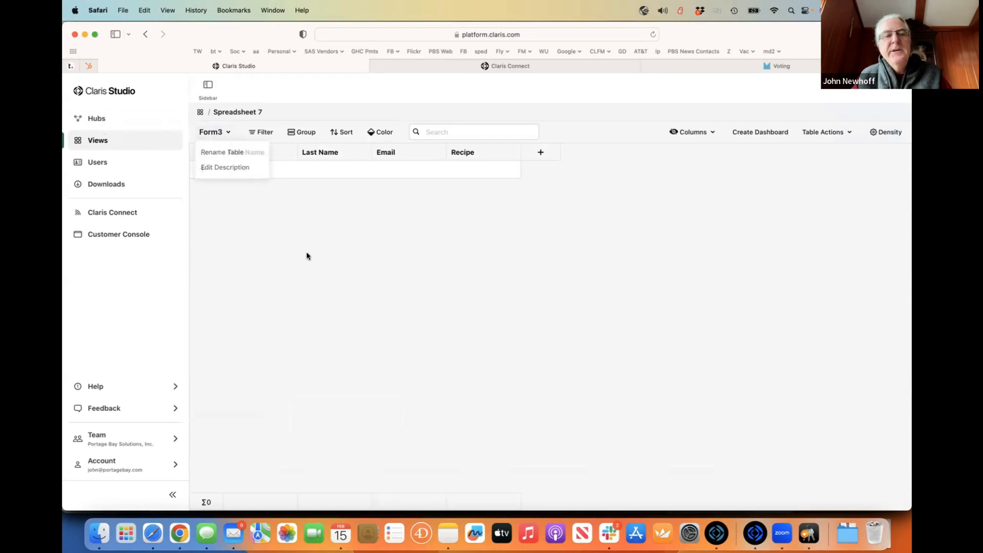
{"action": "left_click", "coordinate": [225, 132]}
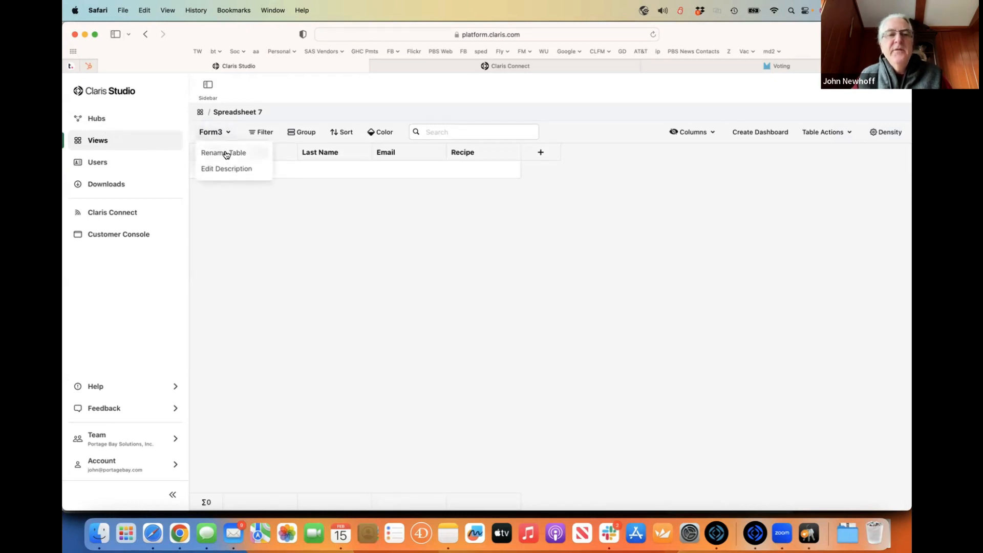
{"action": "left_click", "coordinate": [307, 217]}
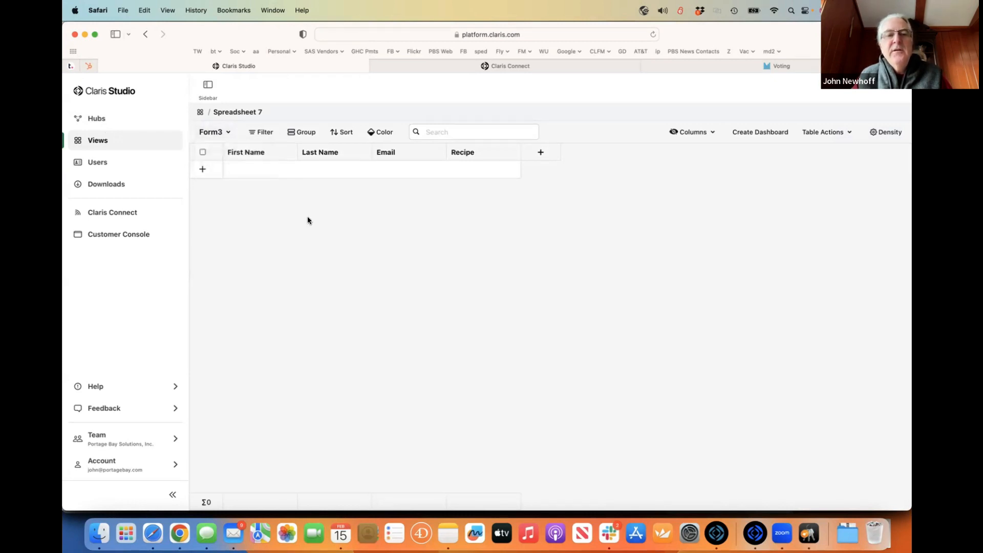
{"action": "left_click", "coordinate": [228, 132]}
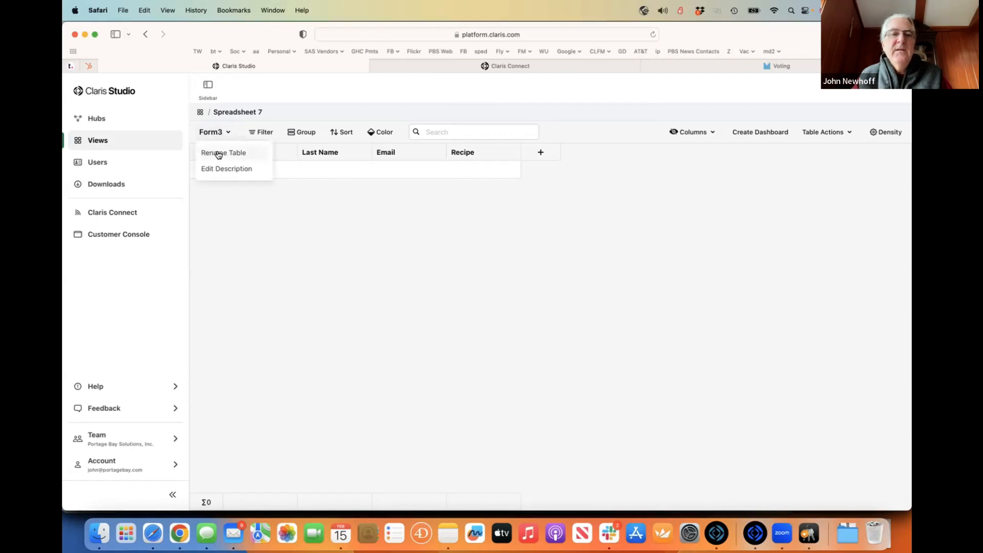
{"action": "left_click", "coordinate": [218, 153]}
{"action": "type", "text": "Recipe"}
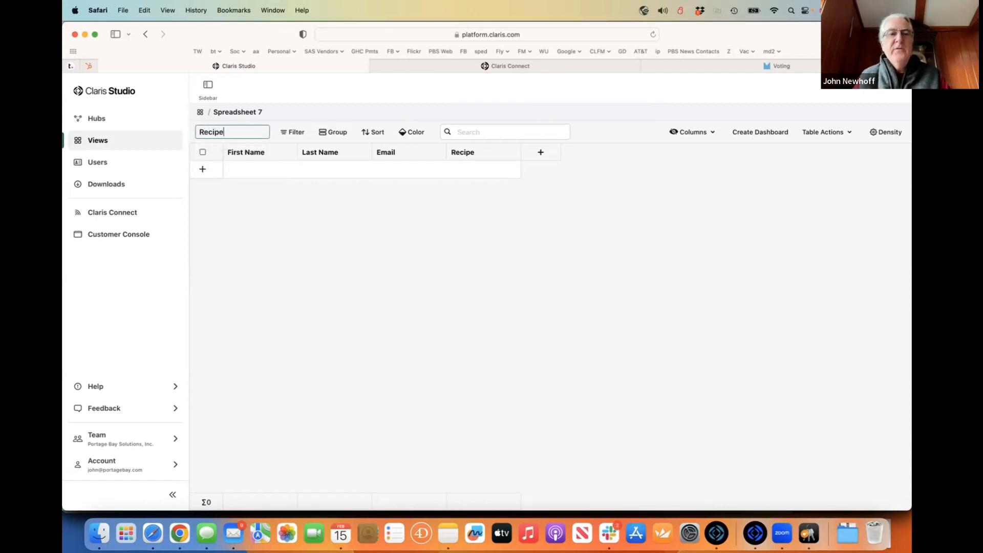
{"action": "key", "text": "Return"}
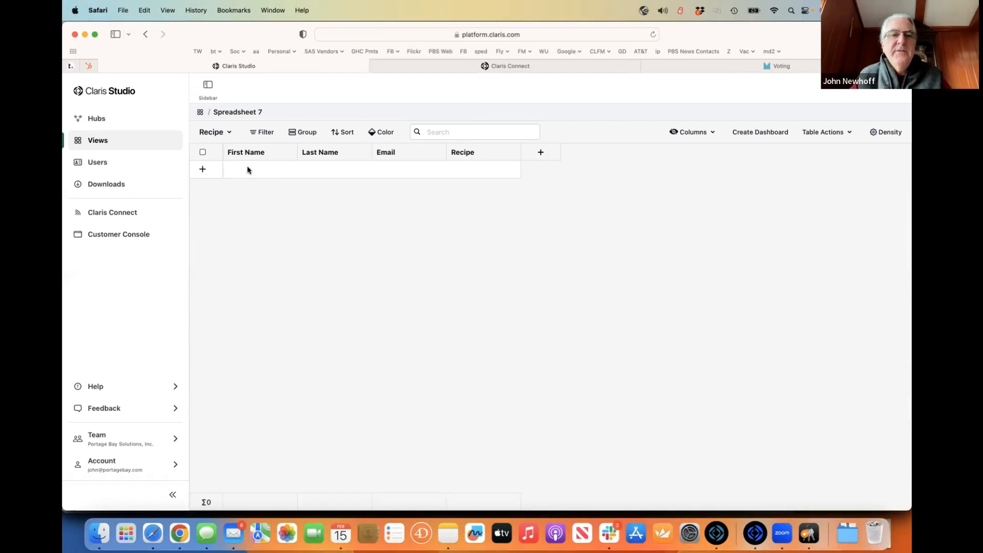
- On the Views list, change the Form 3 view's name to 'Recipe Entry'
{"action": "left_click", "coordinate": [97, 146]}
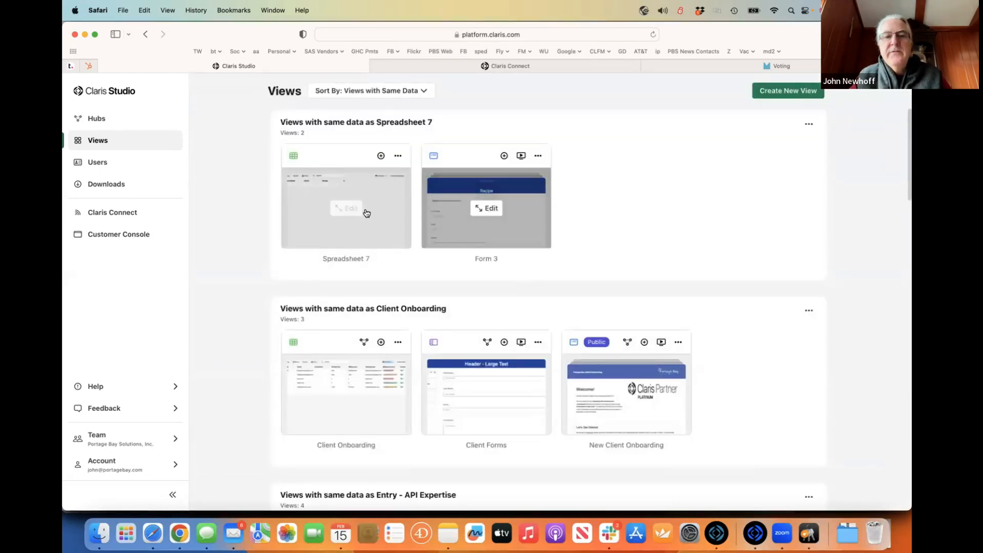
{"action": "double_click", "coordinate": [485, 258]}
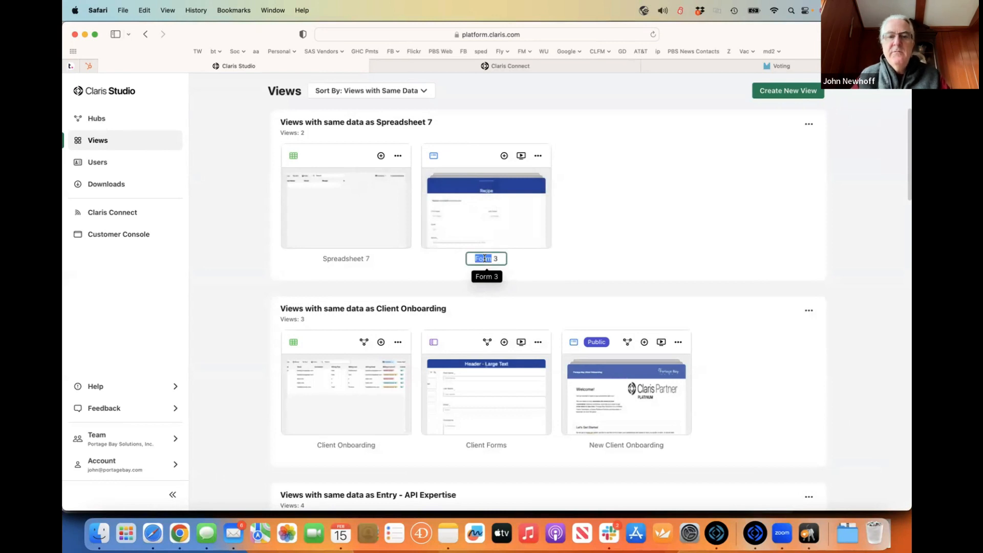
{"action": "key", "text": "super+a"}
{"action": "type", "text": "Rec"}
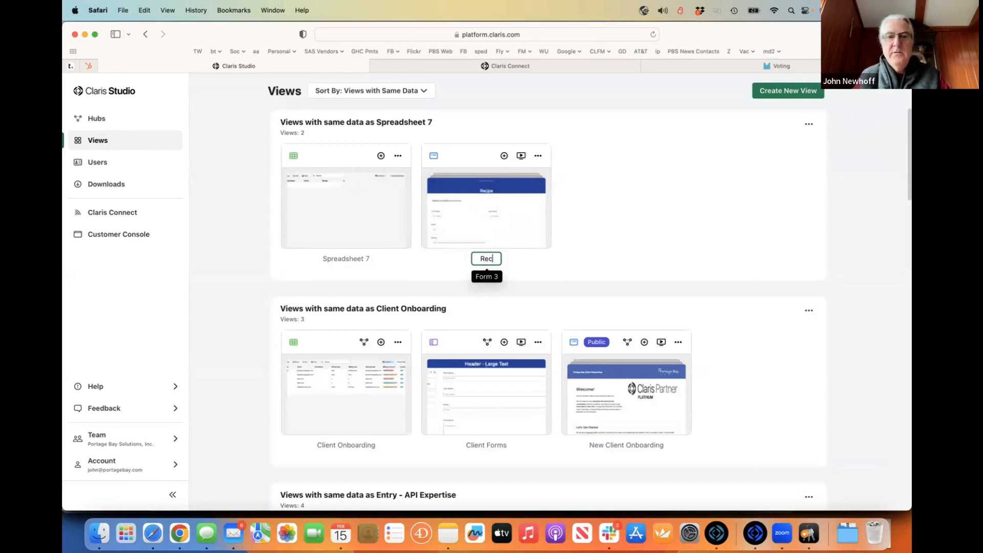
{"action": "type", "text": "ipe Entrhy"}
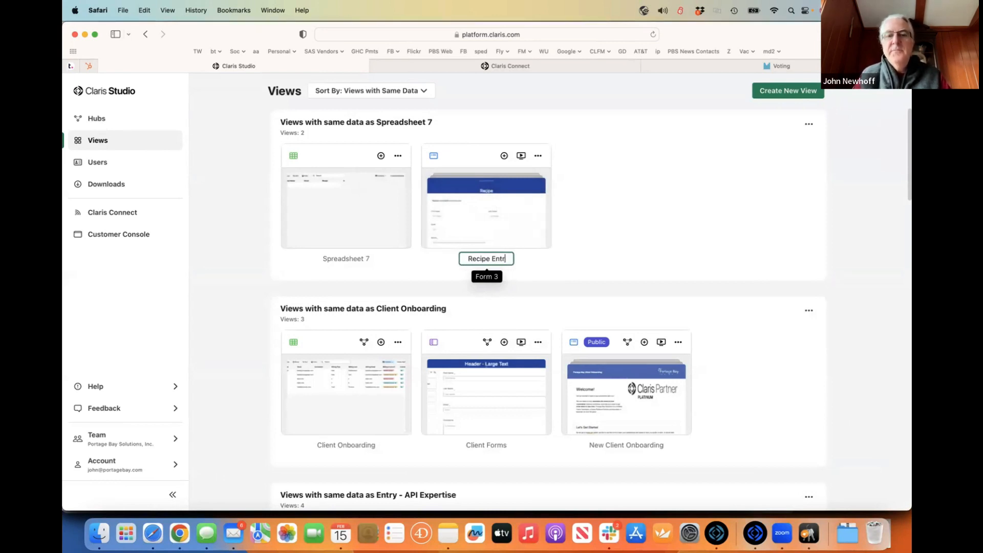
{"action": "key", "text": "BackSpace"}
{"action": "key", "text": "BackSpace"}
{"action": "type", "text": "y"}
{"action": "left_click", "coordinate": [610, 212]}
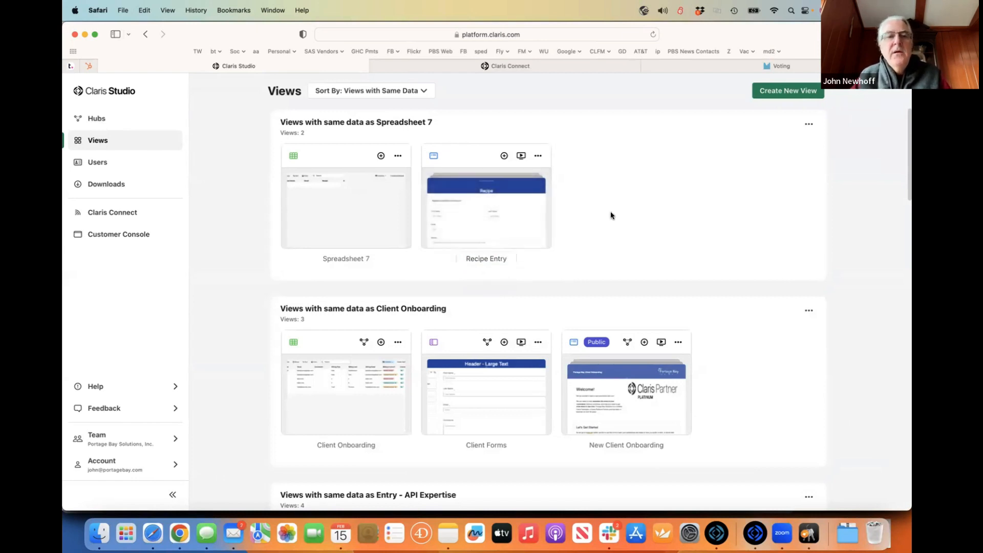
{"action": "left_click", "coordinate": [110, 120]}
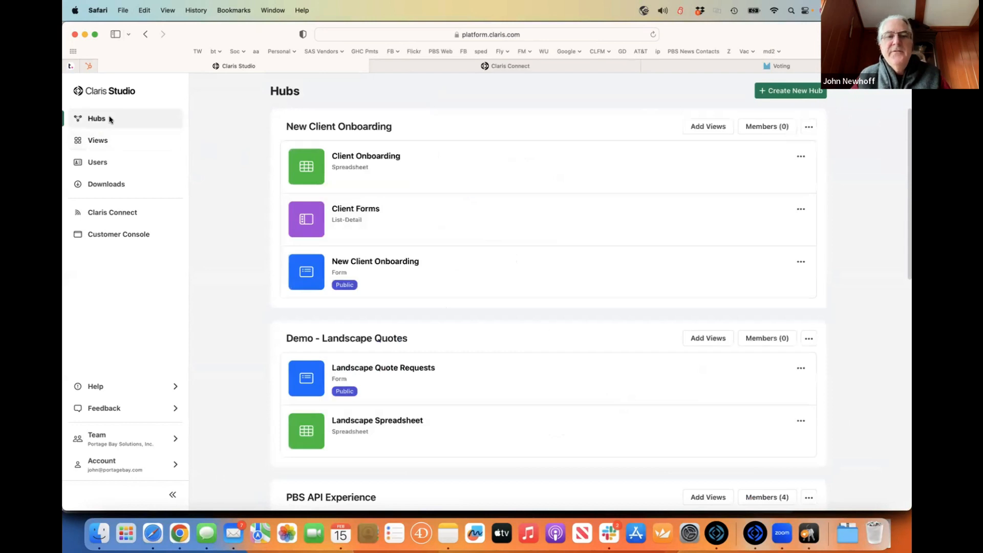
{"action": "left_click", "coordinate": [791, 90]}
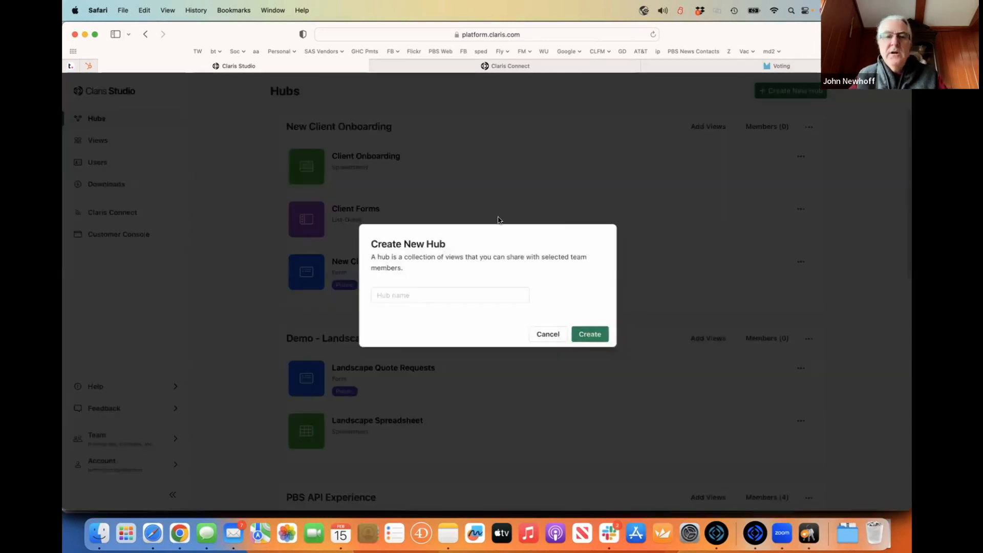
{"action": "left_click", "coordinate": [416, 294]}
{"action": "type", "text": "Recipes"}
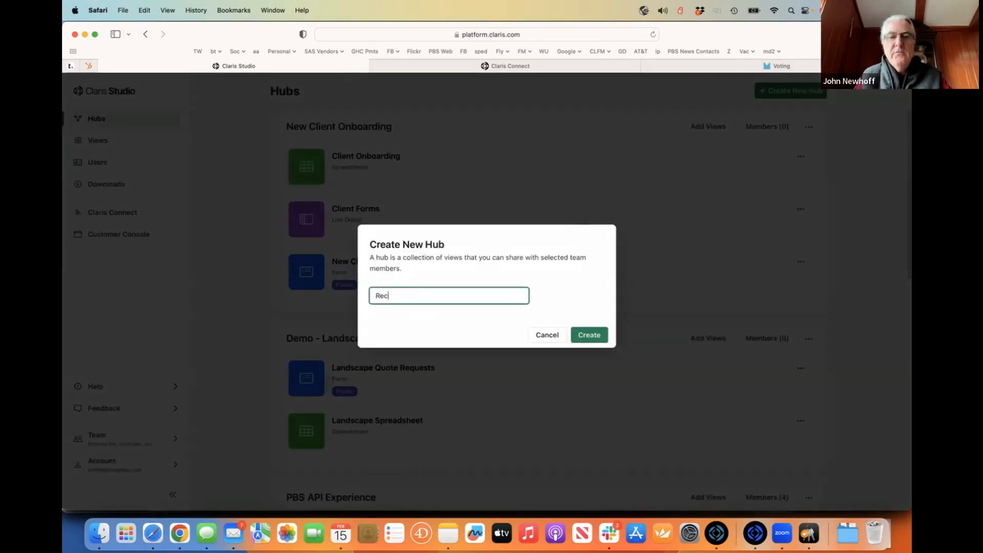
{"action": "left_click", "coordinate": [577, 335]}
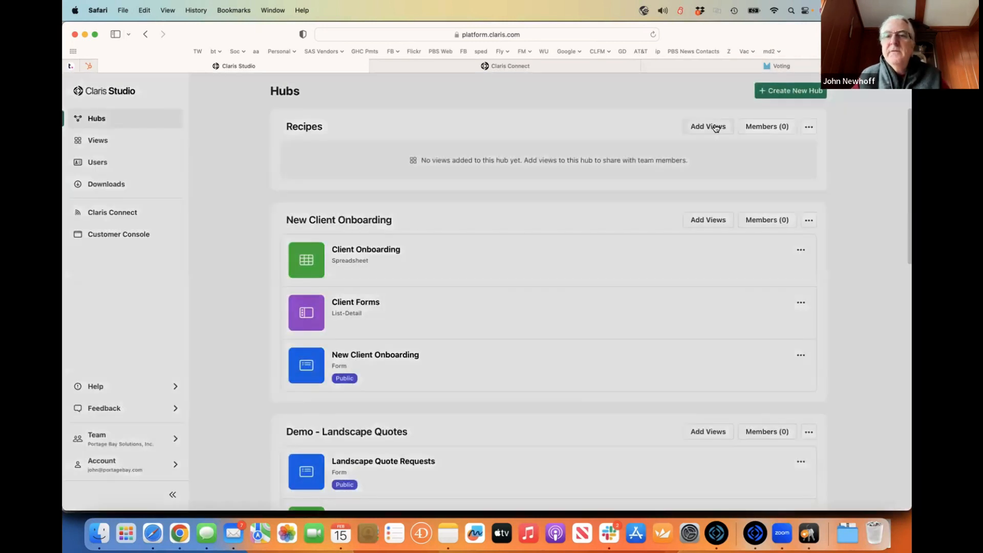
{"action": "left_click", "coordinate": [712, 127]}
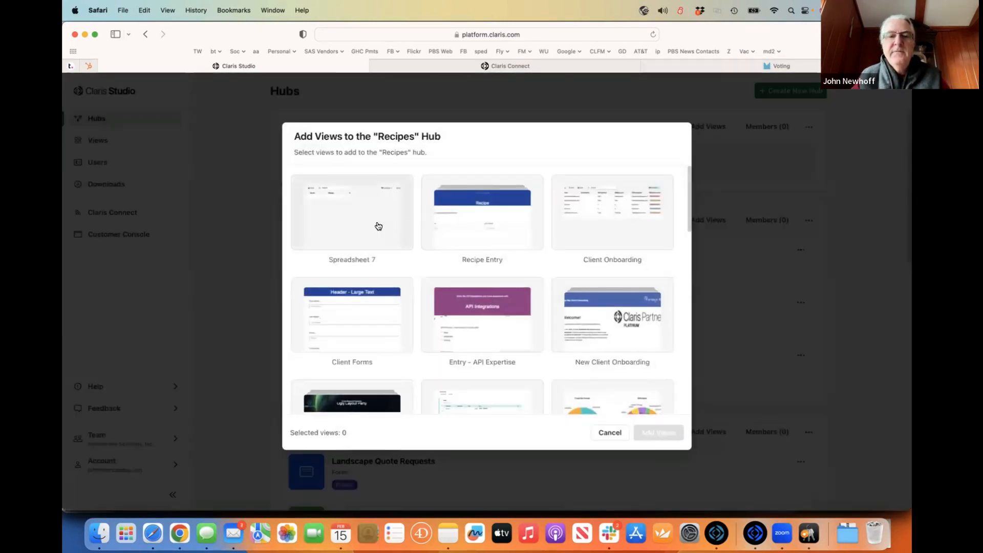
{"action": "left_click", "coordinate": [500, 215]}
{"action": "left_click", "coordinate": [374, 223]}
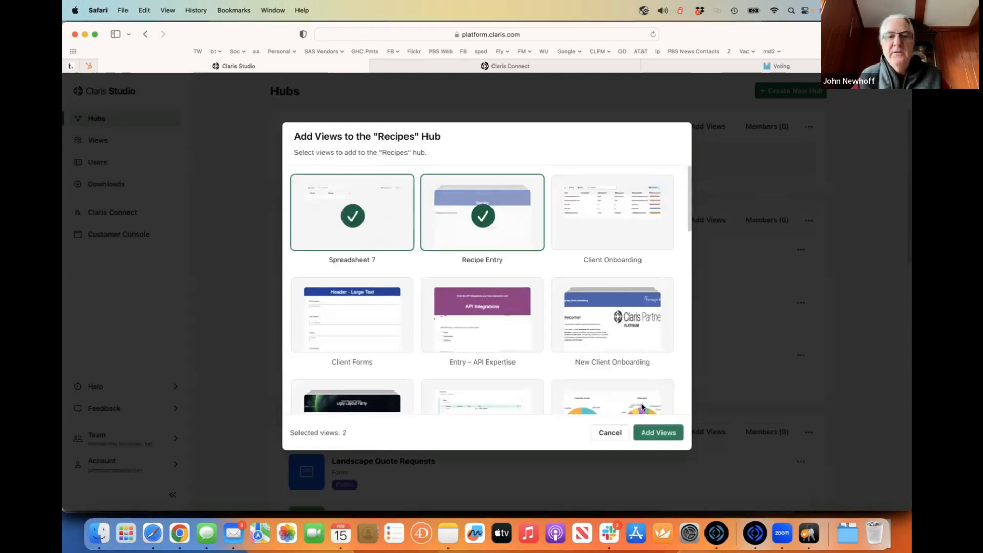
{"action": "left_click", "coordinate": [653, 433]}
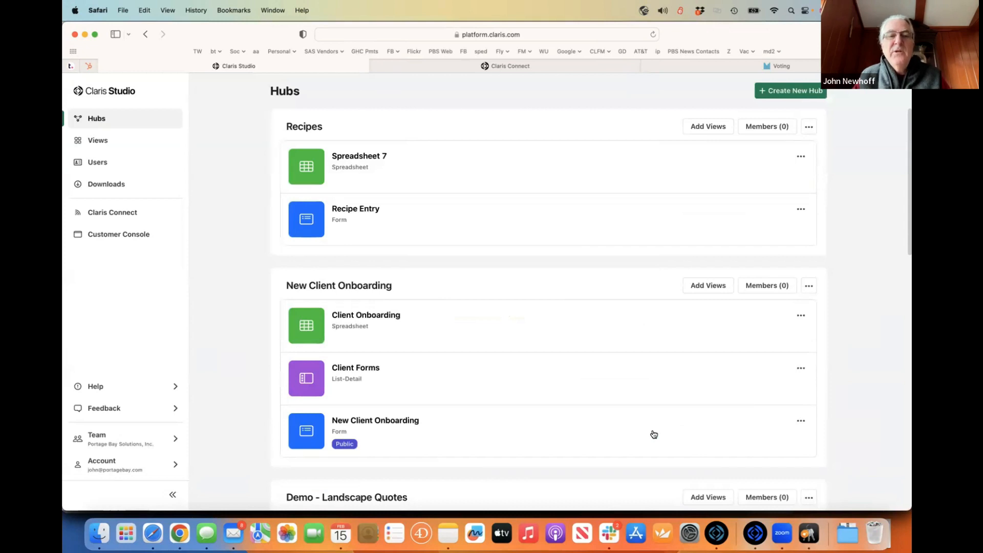
- Open Recipe Entry's Registration page and preview the form From Start Page
{"action": "left_click", "coordinate": [121, 140]}
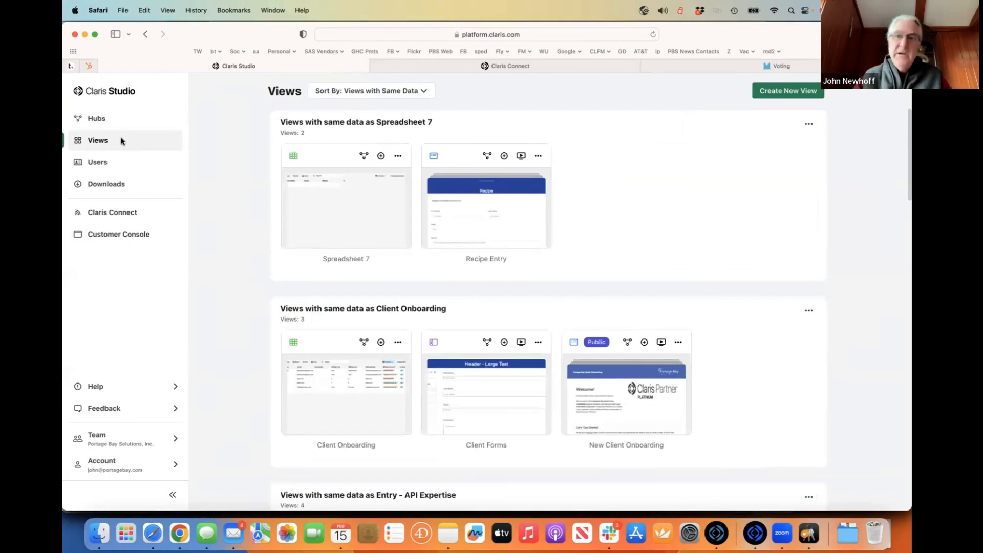
{"action": "left_click", "coordinate": [476, 209]}
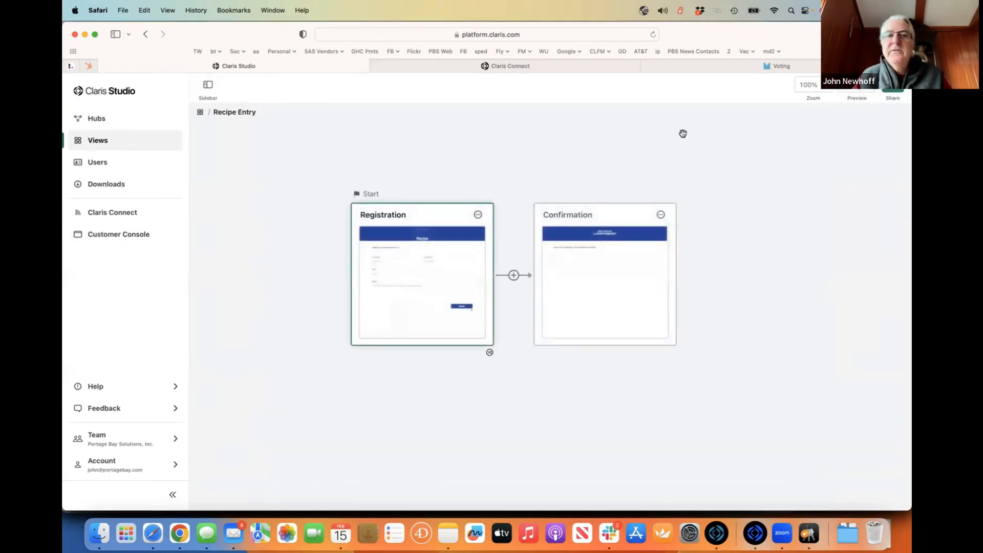
{"action": "left_click", "coordinate": [870, 67]}
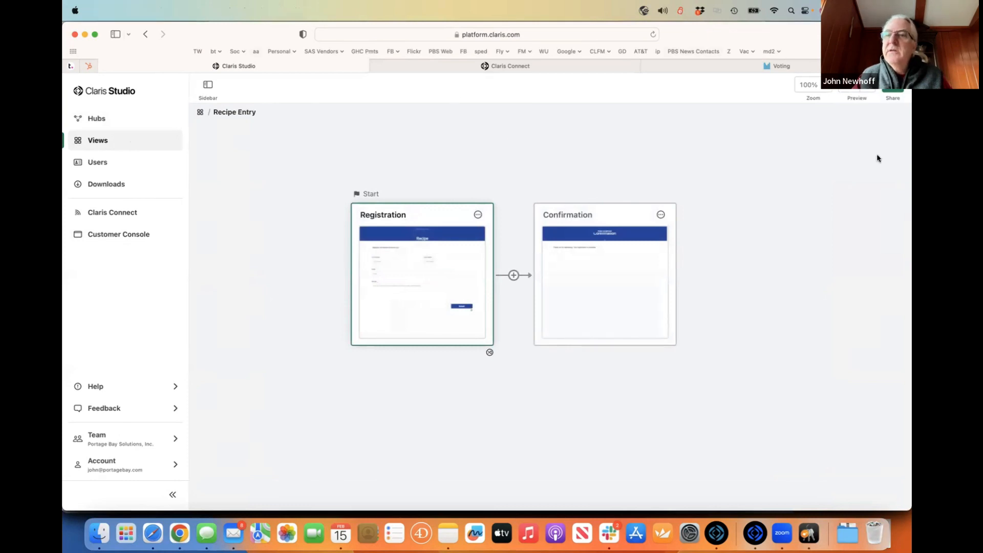
{"action": "left_click", "coordinate": [409, 275]}
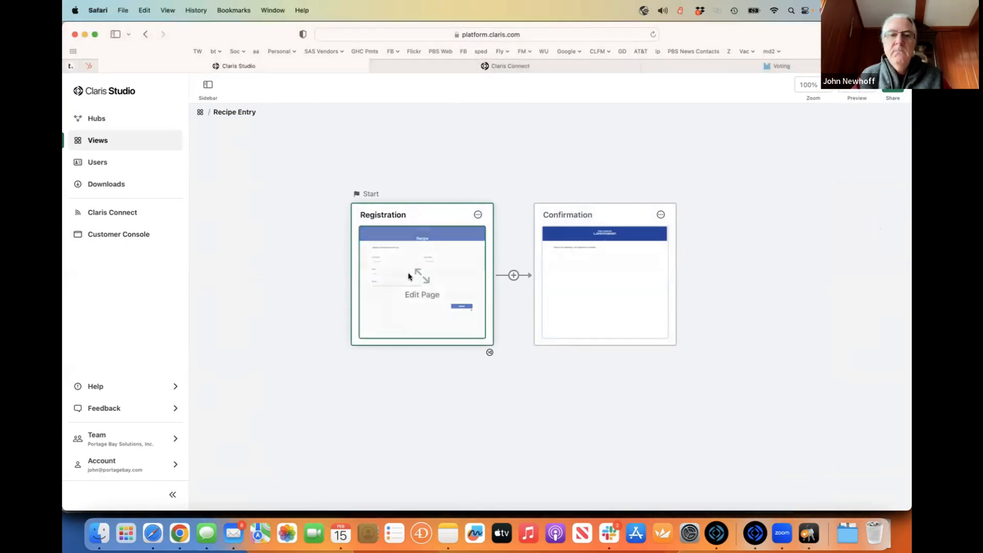
{"action": "left_click", "coordinate": [409, 275]}
{"action": "left_click", "coordinate": [868, 88]}
{"action": "left_click", "coordinate": [830, 124]}
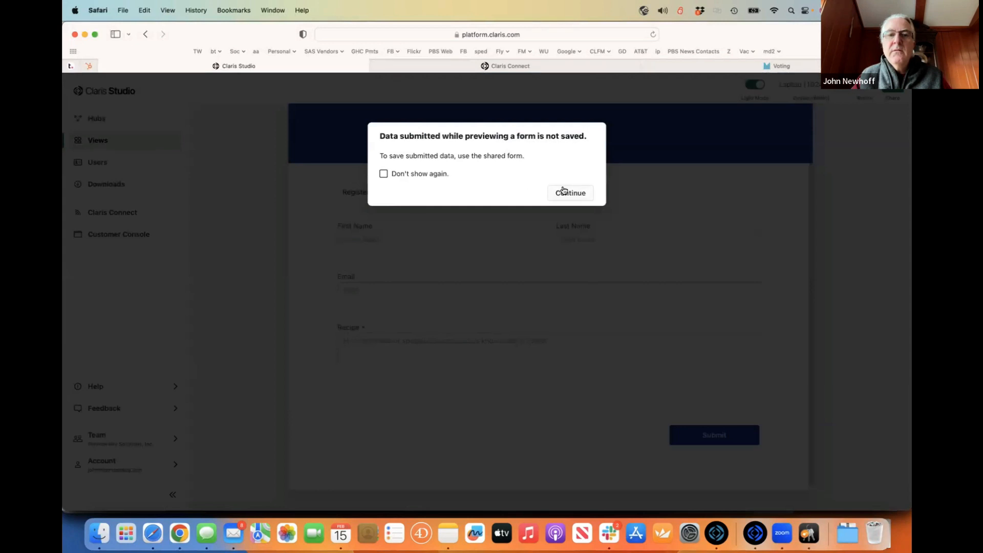
{"action": "left_click", "coordinate": [564, 190]}
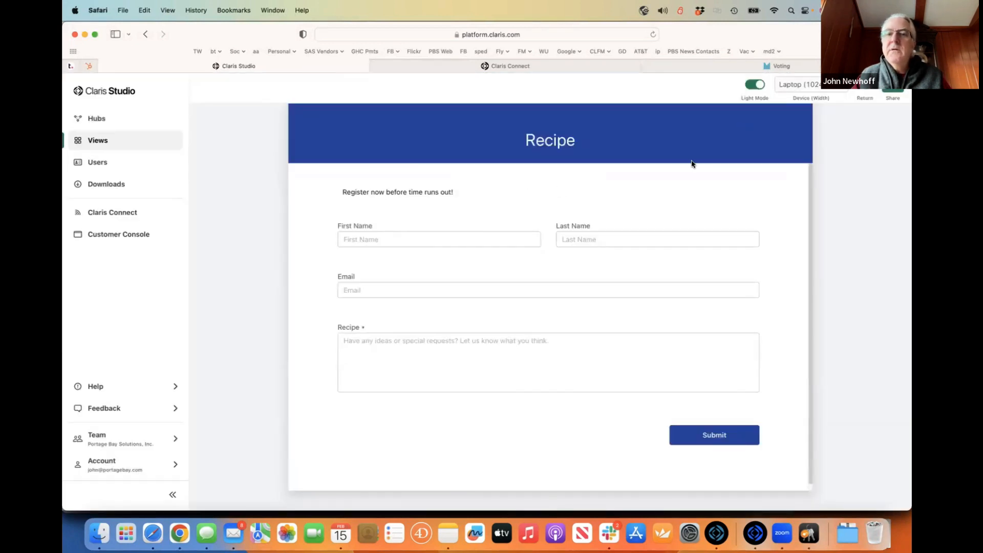
- Submit a preview registration with First Name 'Test' and Last Name 'test'
{"action": "left_click", "coordinate": [415, 238]}
{"action": "type", "text": "John"}
{"action": "key", "text": "BackSpace"}
{"action": "key", "text": "BackSpace"}
{"action": "key", "text": "BackSpace"}
{"action": "key", "text": "BackSpace"}
{"action": "type", "text": "Test"}
{"action": "key", "text": "Tab"}
{"action": "type", "text": "qTes"}
{"action": "key", "text": "BackSpace"}
{"action": "key", "text": "BackSpace"}
{"action": "key", "text": "BackSpace"}
{"action": "key", "text": "BackSpace"}
{"action": "type", "text": "ttes"}
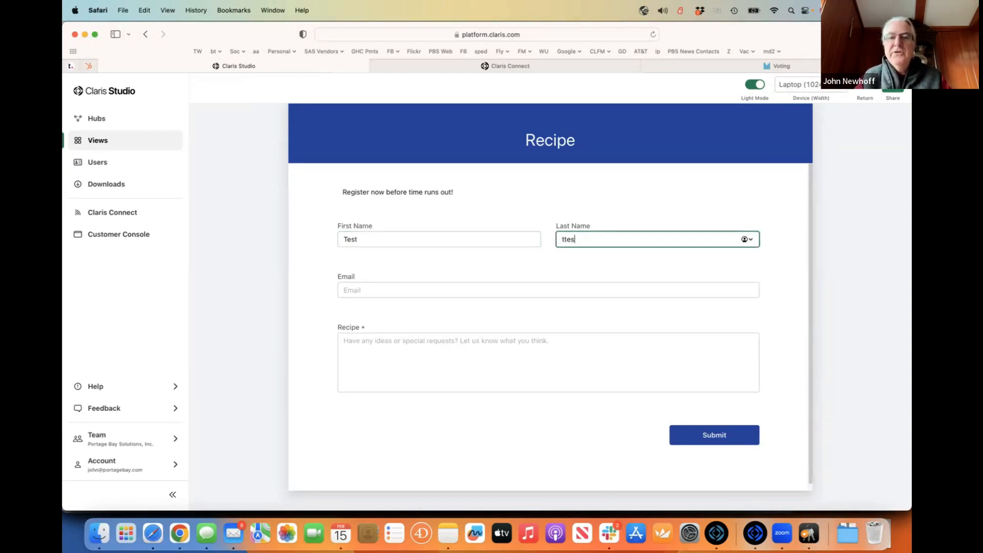
{"action": "key", "text": "BackSpace"}
{"action": "key", "text": "BackSpace"}
{"action": "key", "text": "BackSpace"}
{"action": "key", "text": "BackSpace"}
{"action": "type", "text": "test"}
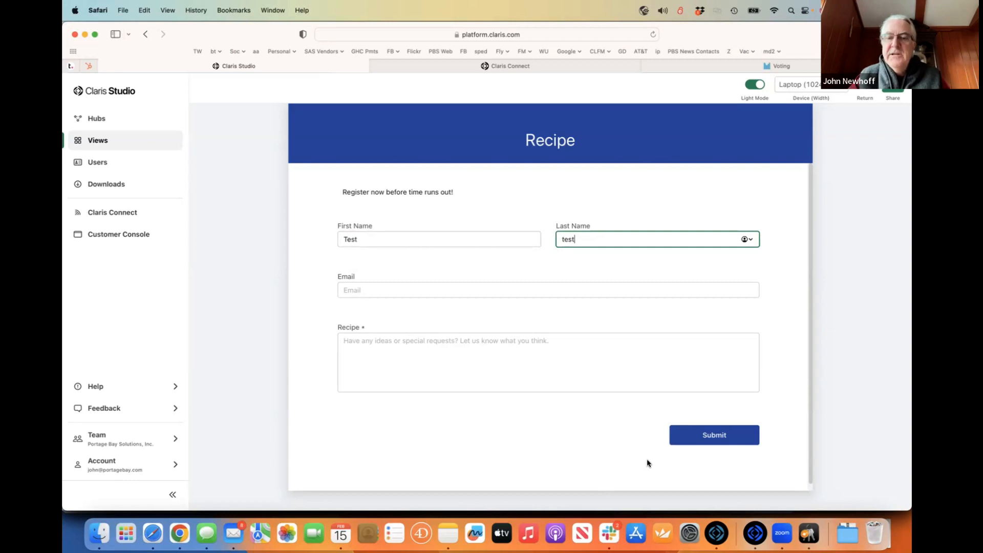
{"action": "left_click", "coordinate": [704, 436]}
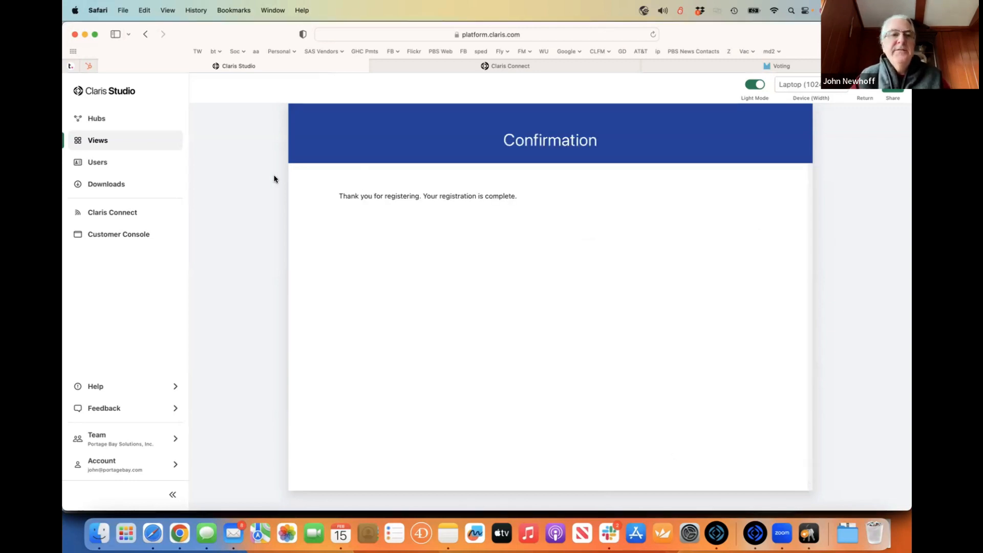
- Leave the preview and return to the Views list
{"action": "left_click", "coordinate": [98, 140]}
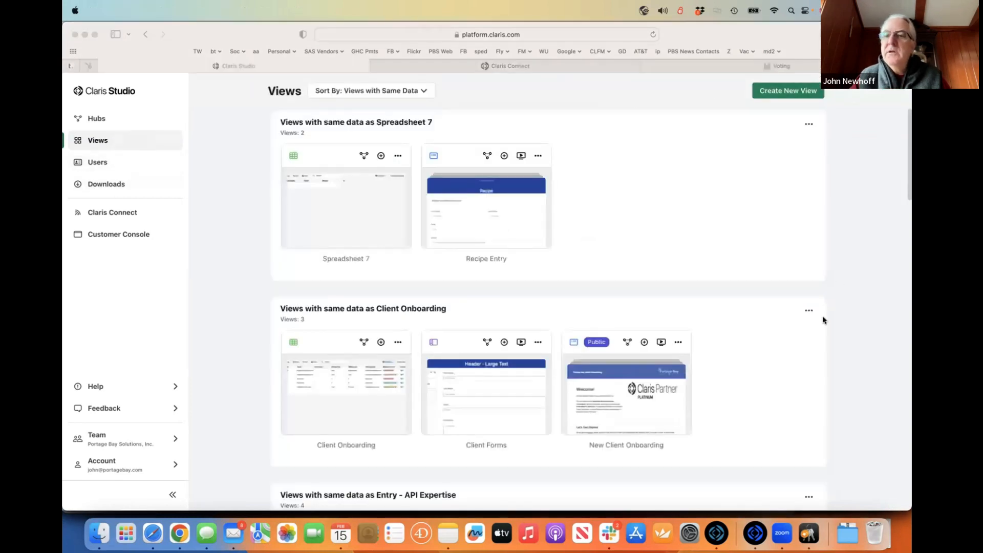
{"action": "scroll", "coordinate": [807, 144], "scroll_direction": "right", "scroll_amount": 1}
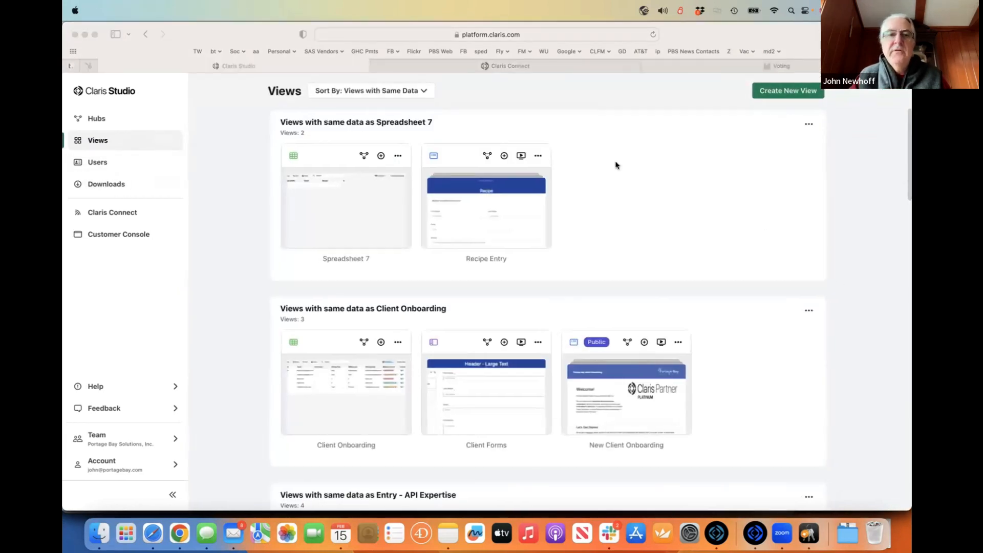
{"action": "left_click", "coordinate": [126, 121]}
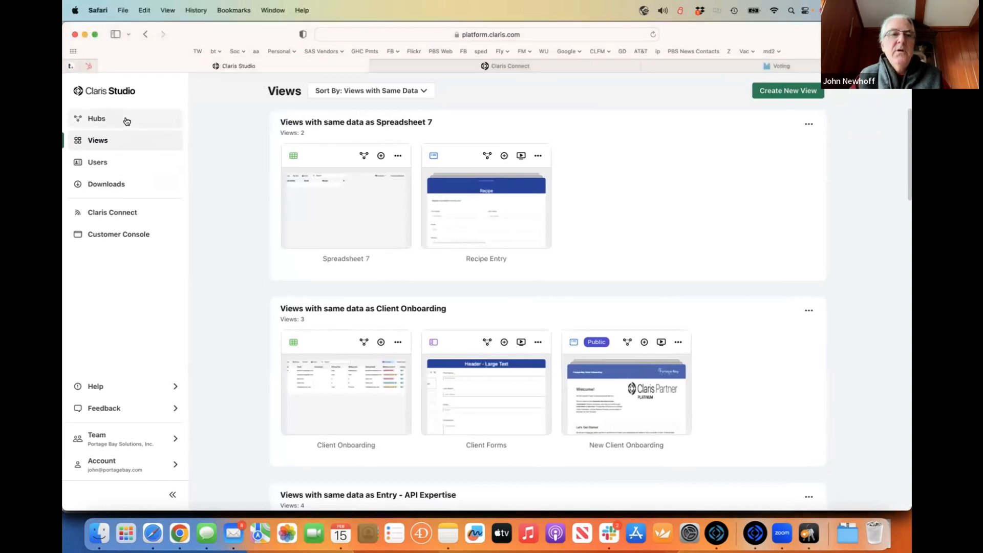
{"action": "left_click", "coordinate": [126, 121]}
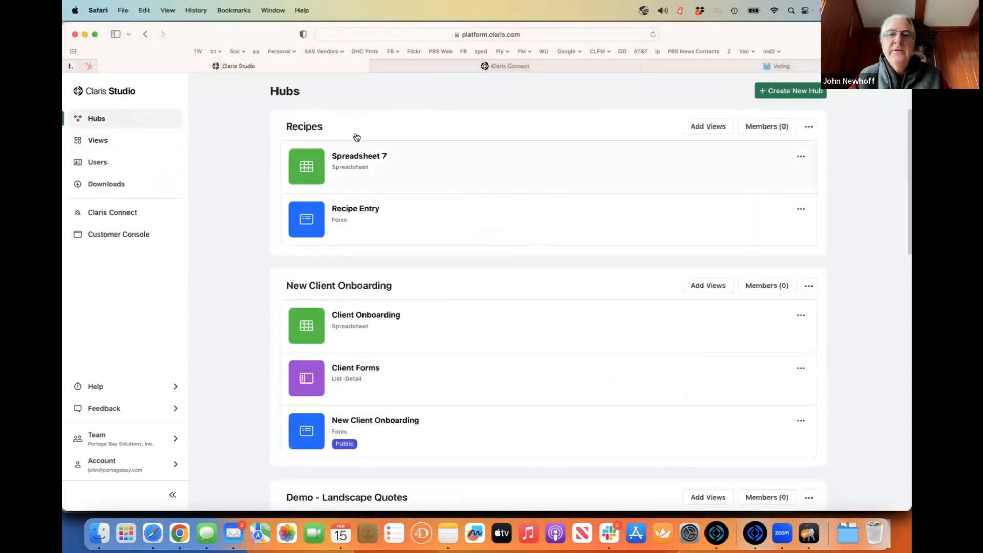
{"action": "left_click", "coordinate": [809, 127]}
{"action": "left_click", "coordinate": [563, 198]}
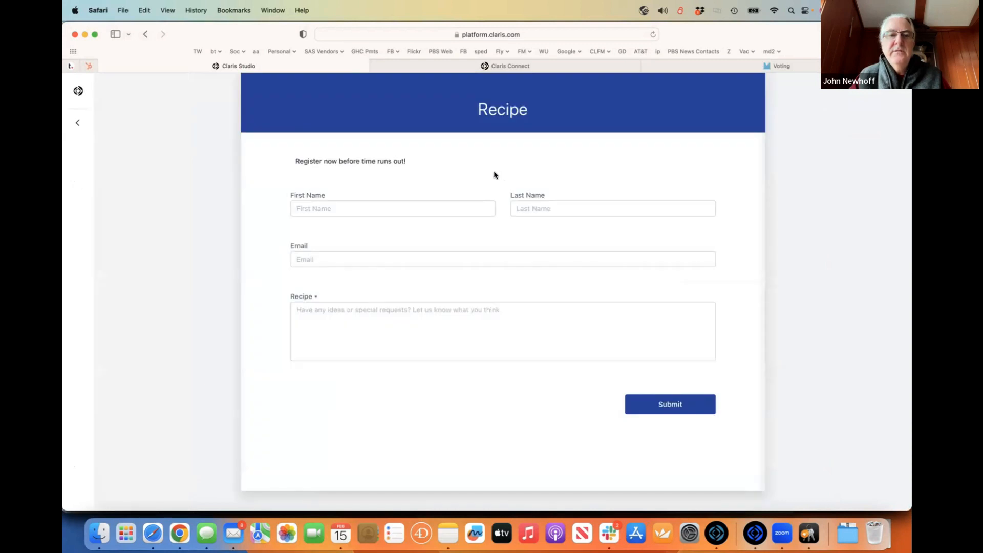
{"action": "left_click", "coordinate": [78, 123]}
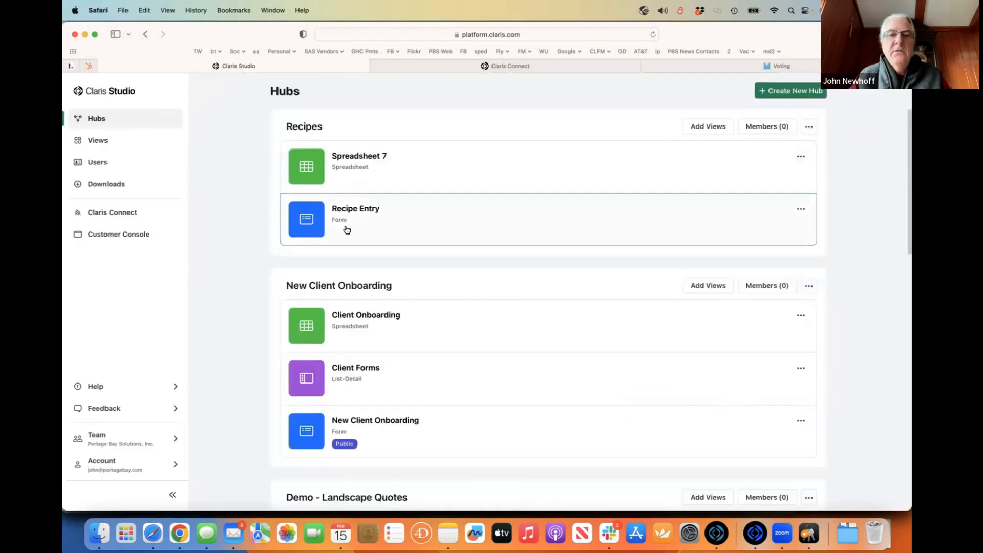
{"action": "left_click", "coordinate": [347, 229]}
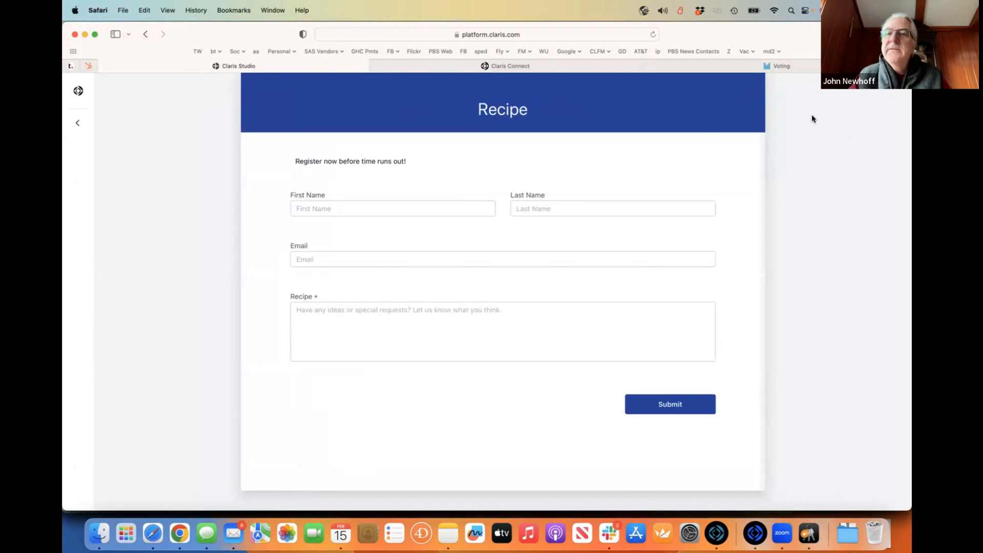
{"action": "left_click", "coordinate": [77, 123]}
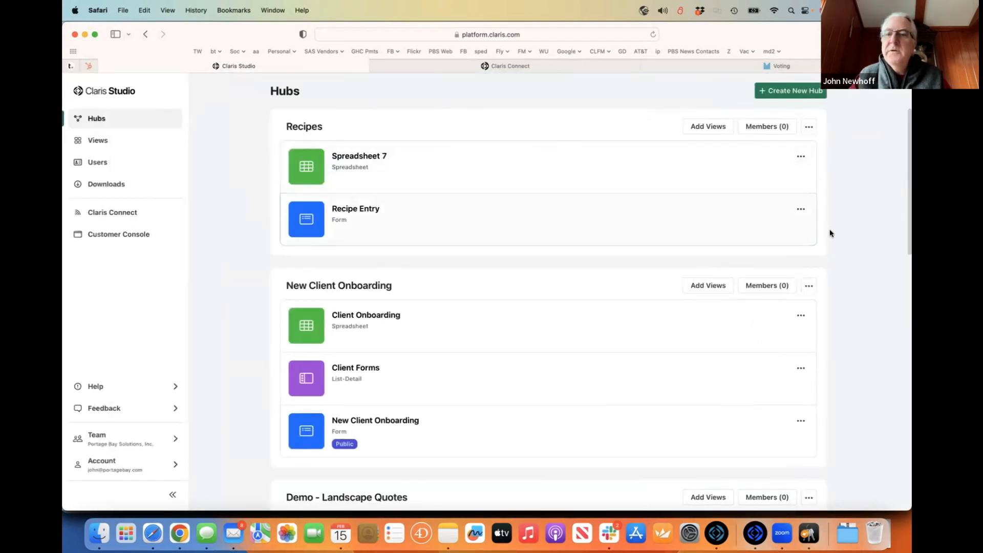
{"action": "left_click", "coordinate": [801, 211]}
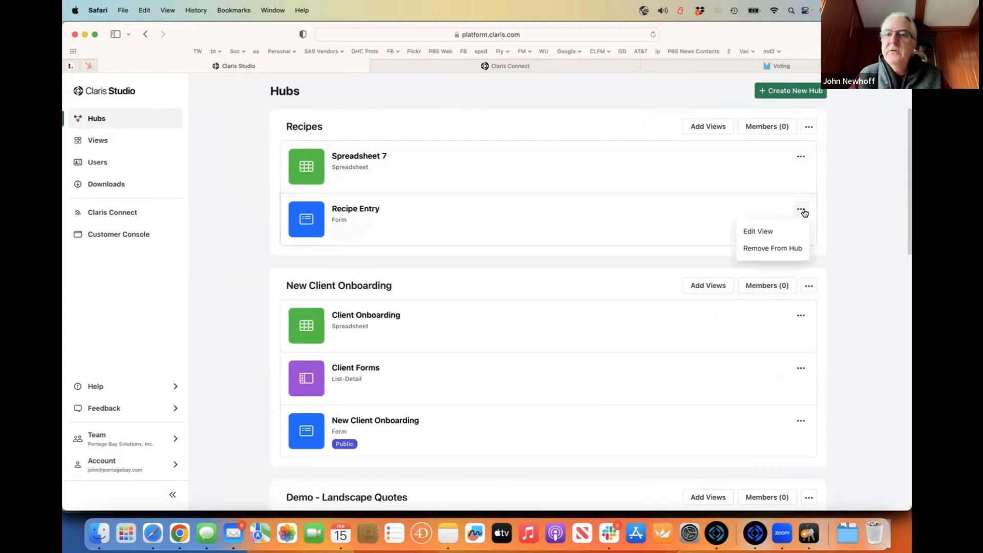
{"action": "left_click", "coordinate": [481, 230]}
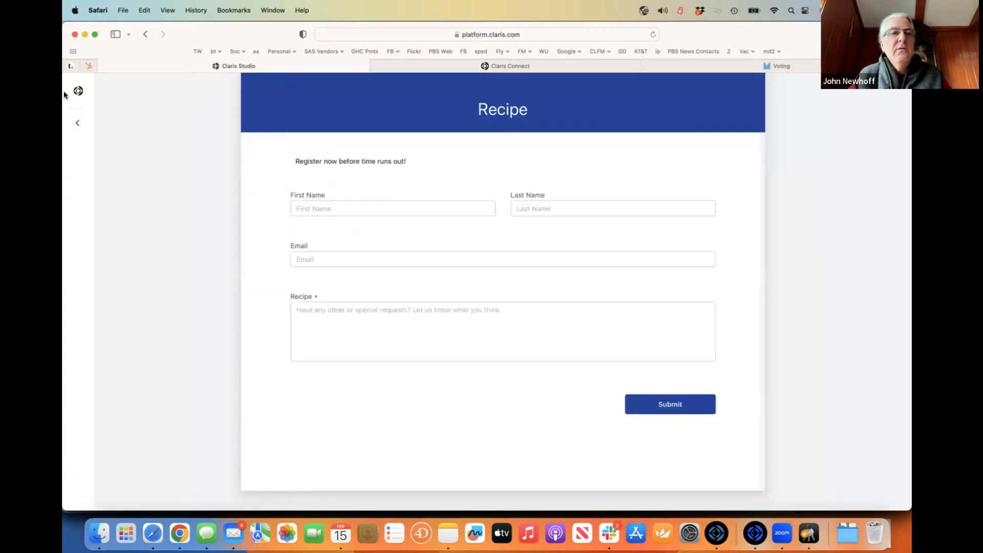
{"action": "left_click", "coordinate": [77, 122]}
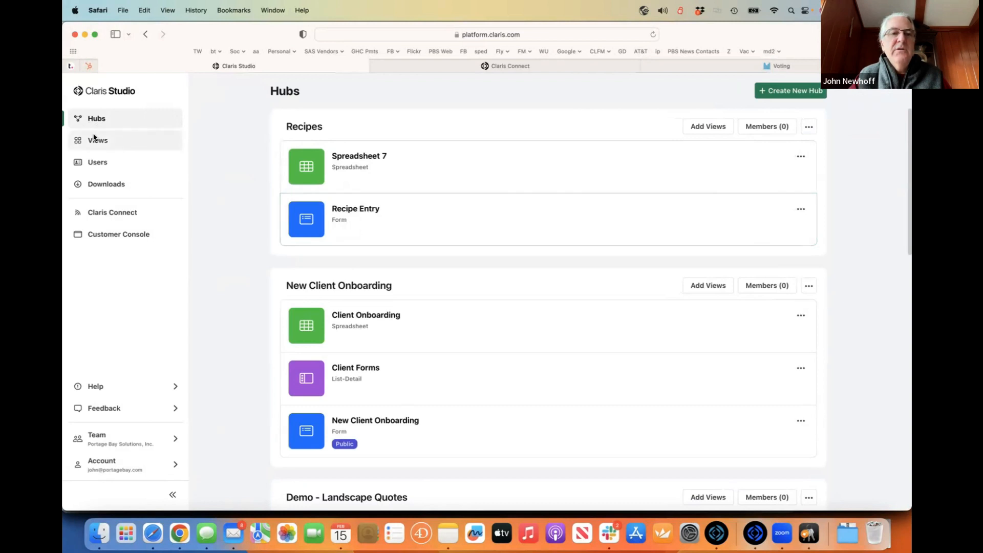
{"action": "left_click", "coordinate": [94, 139]}
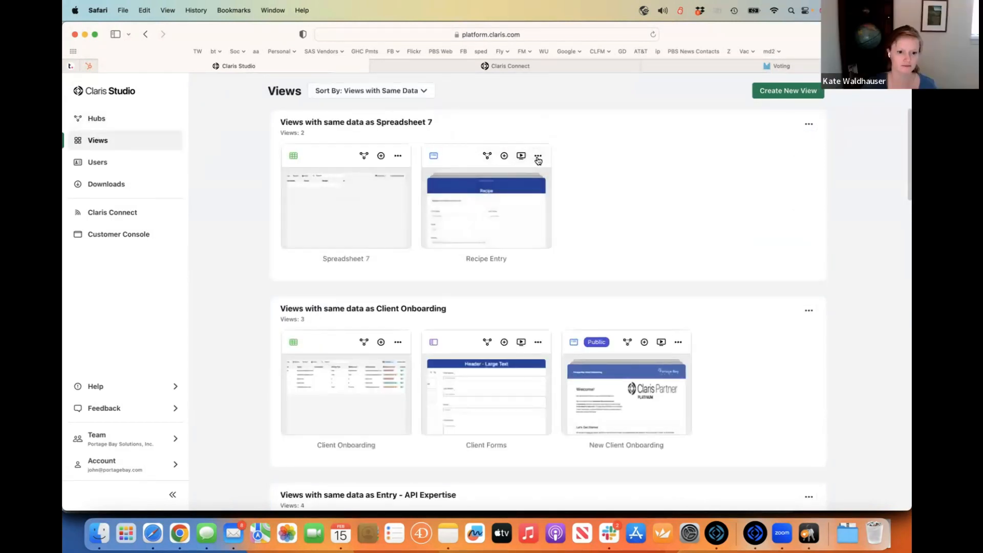
- Turn on the Recipe Entry view's public sharing link and copy it
{"action": "left_click", "coordinate": [537, 157]}
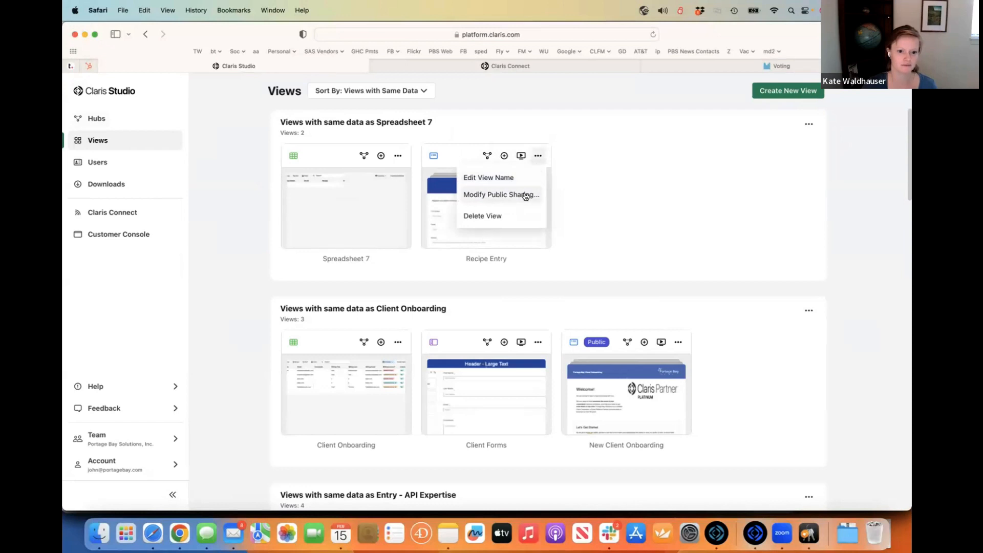
{"action": "left_click", "coordinate": [526, 195]}
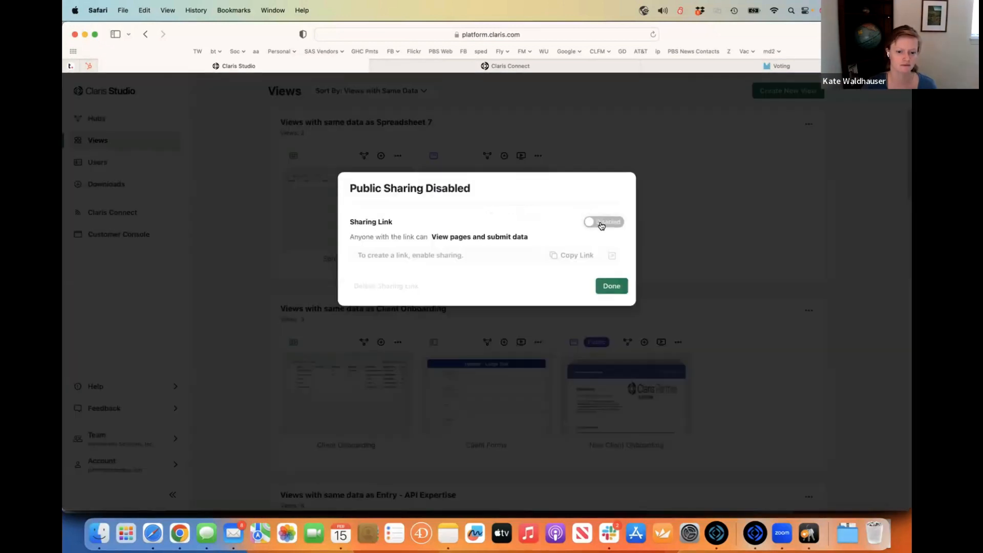
{"action": "left_click", "coordinate": [601, 223]}
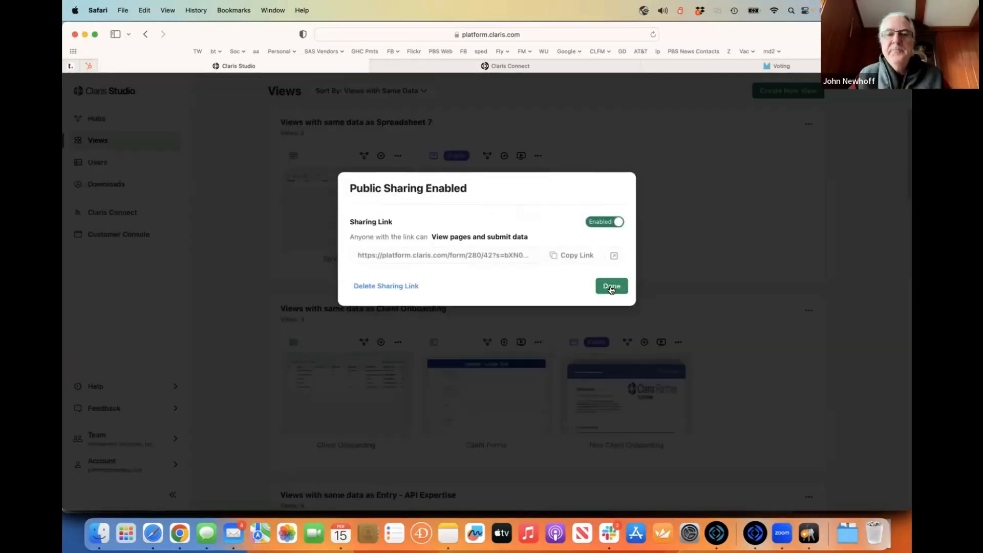
{"action": "left_click", "coordinate": [569, 255]}
{"action": "left_click", "coordinate": [610, 285]}
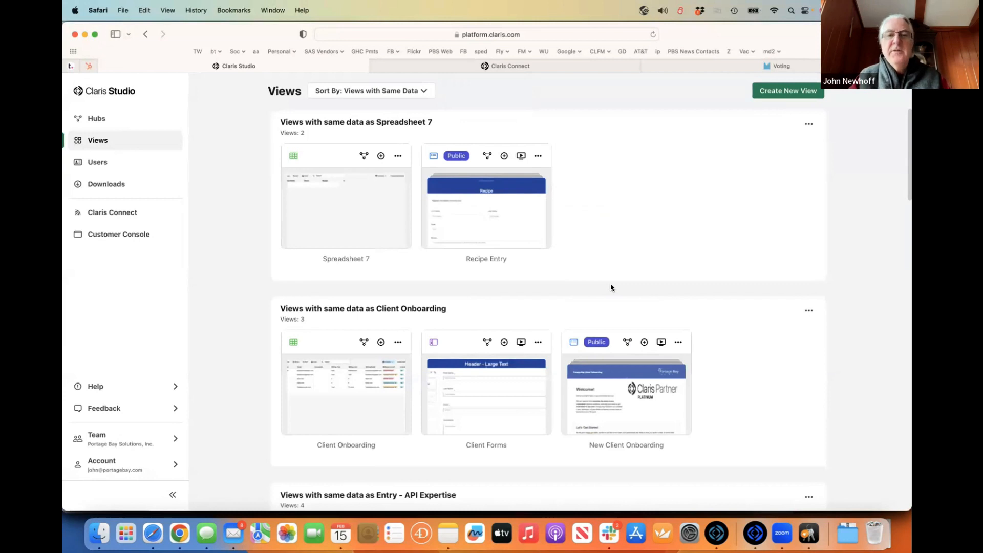
- Load the copied public Recipe form link in a new browser tab
{"action": "key", "text": "super+t"}
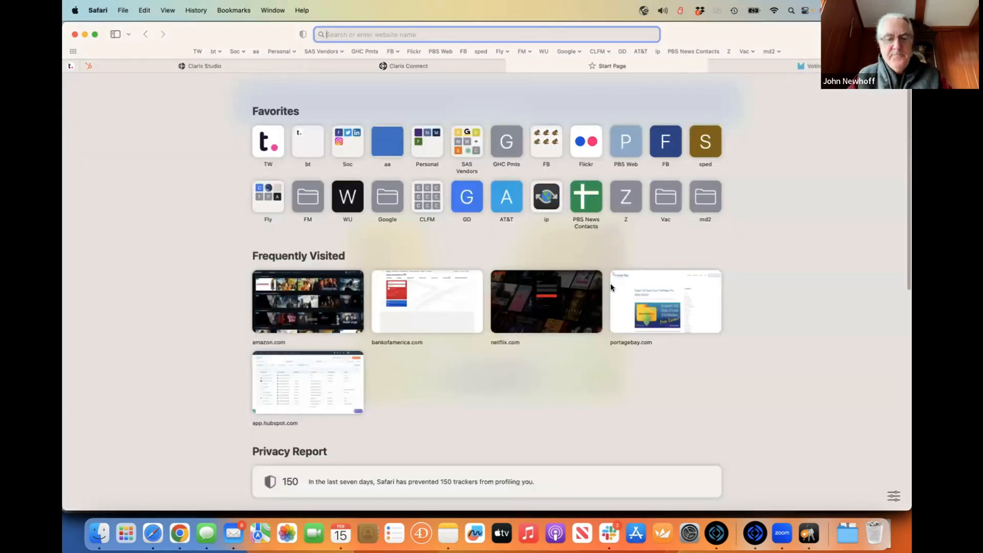
{"action": "key", "text": "super+v"}
{"action": "key", "text": "Return"}
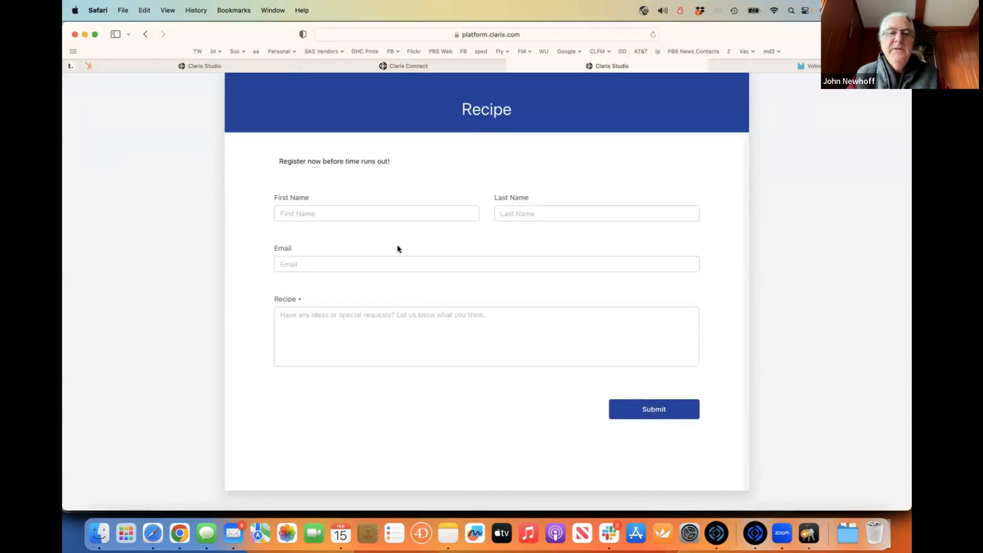
- Fill in a first name, last name, email and recipe '1 cup of rocks', then submit
{"action": "left_click", "coordinate": [348, 213]}
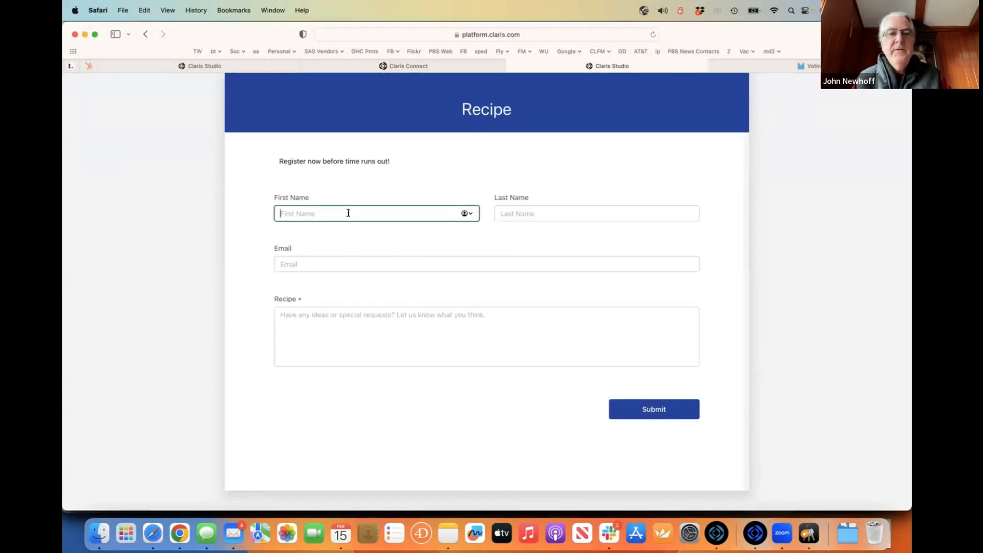
{"action": "type", "text": "J"}
{"action": "key", "text": "BackSpace"}
{"action": "type", "text": "Fred"}
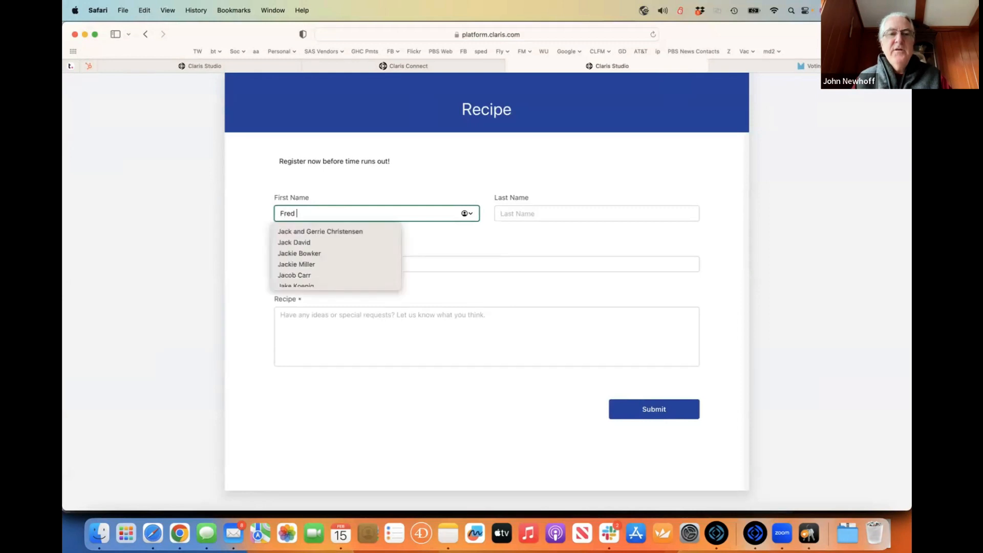
{"action": "key", "text": "Escape"}
{"action": "key", "text": "Tab"}
{"action": "type", "text": "Flin"}
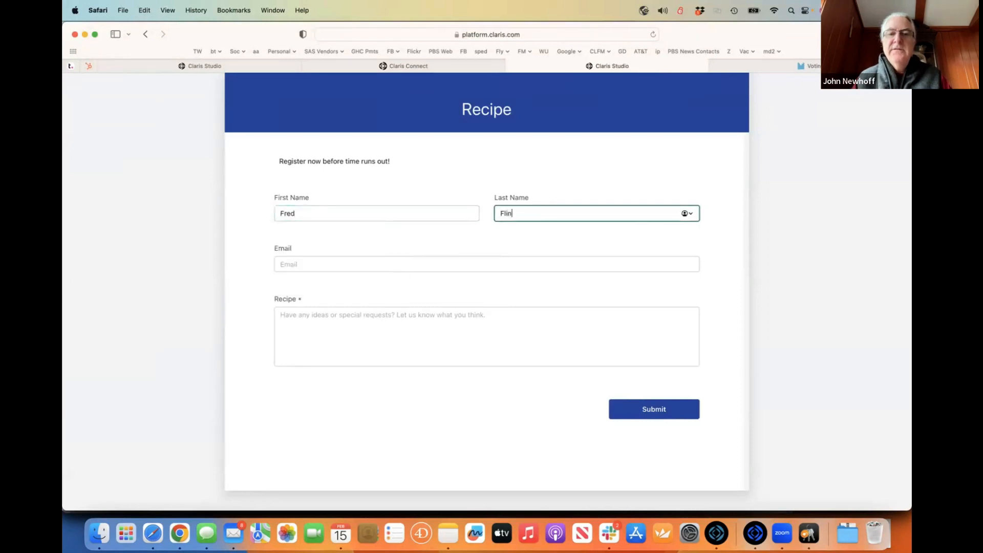
{"action": "type", "text": "ston"}
{"action": "key", "text": "Tab"}
{"action": "type", "text": "fr"}
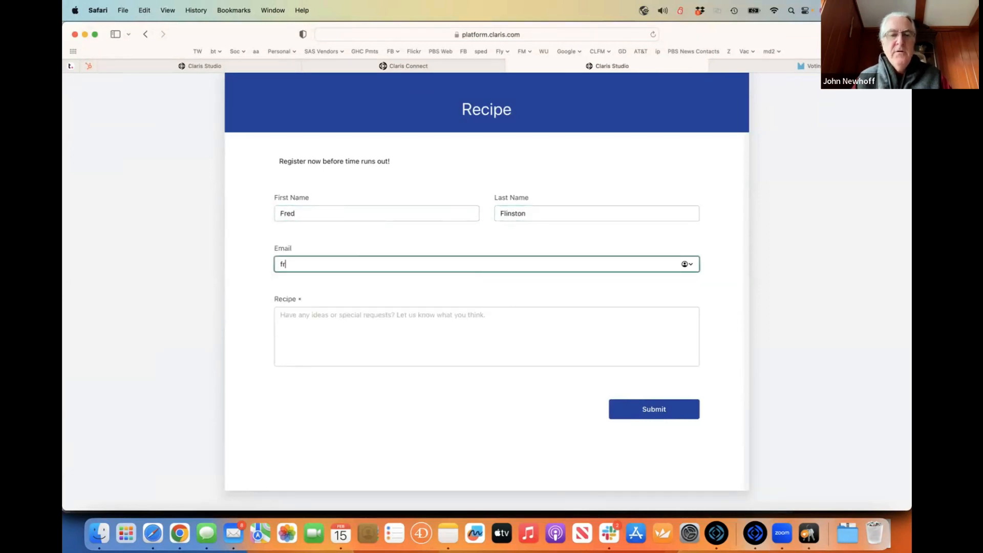
{"action": "type", "text": "ed@bedrock.com"}
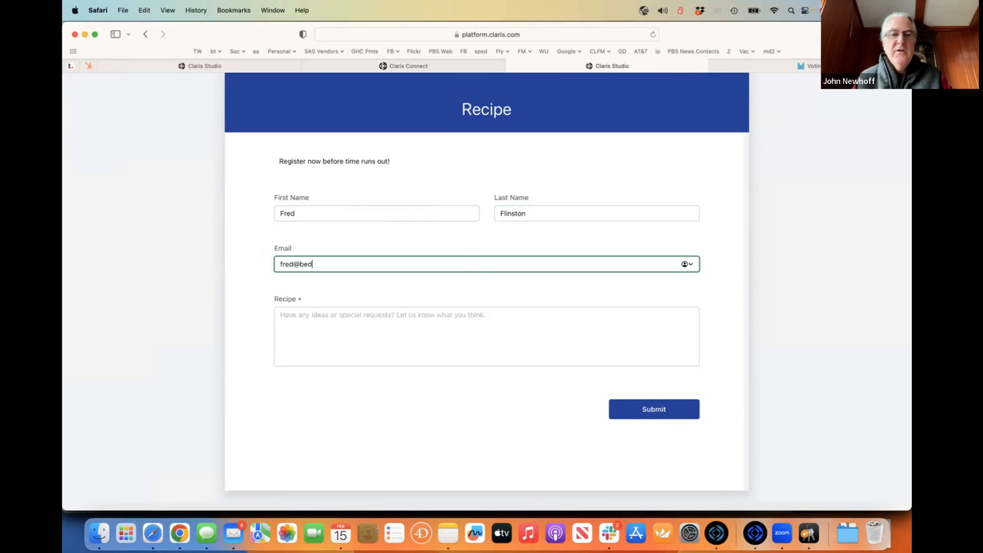
{"action": "key", "text": "Tab"}
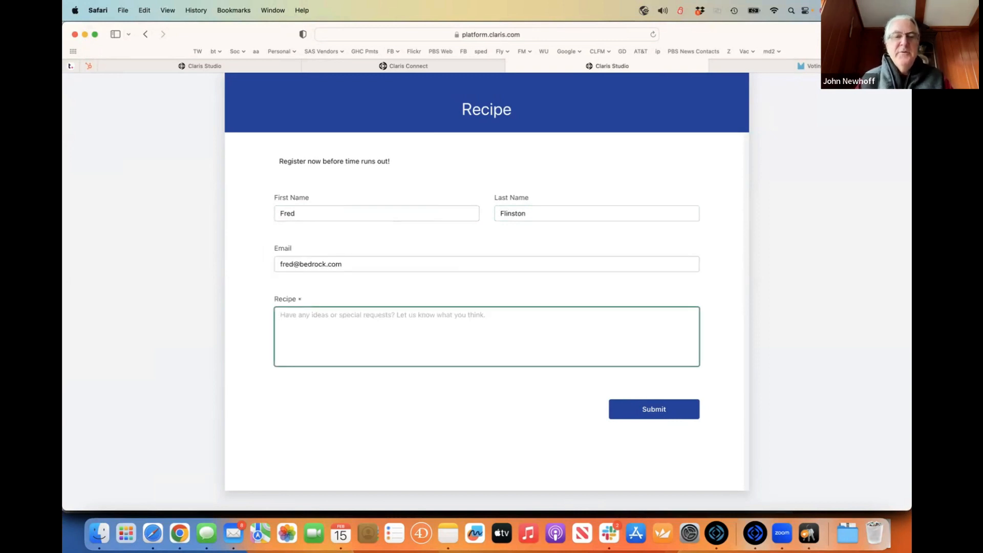
{"action": "type", "text": "1 cup"}
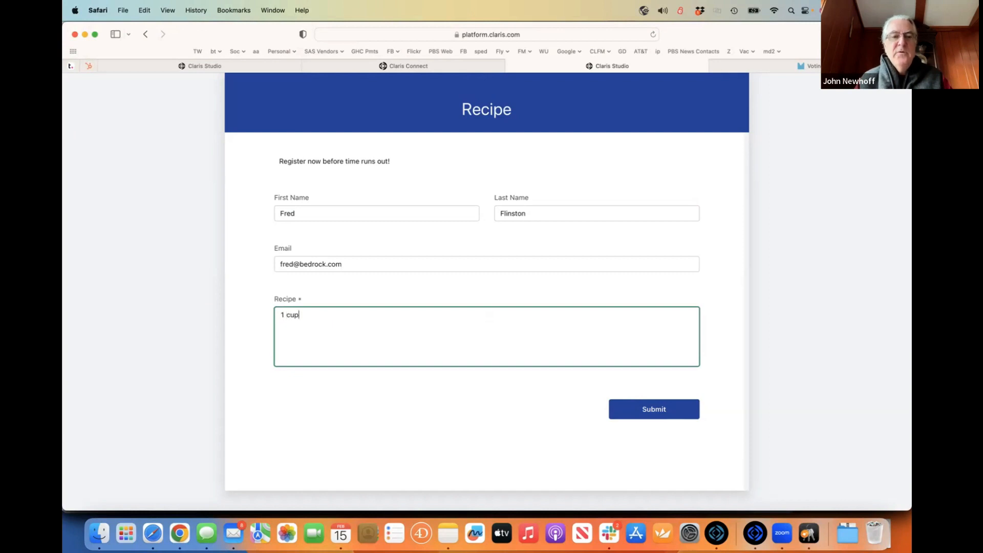
{"action": "type", "text": " of rocks"}
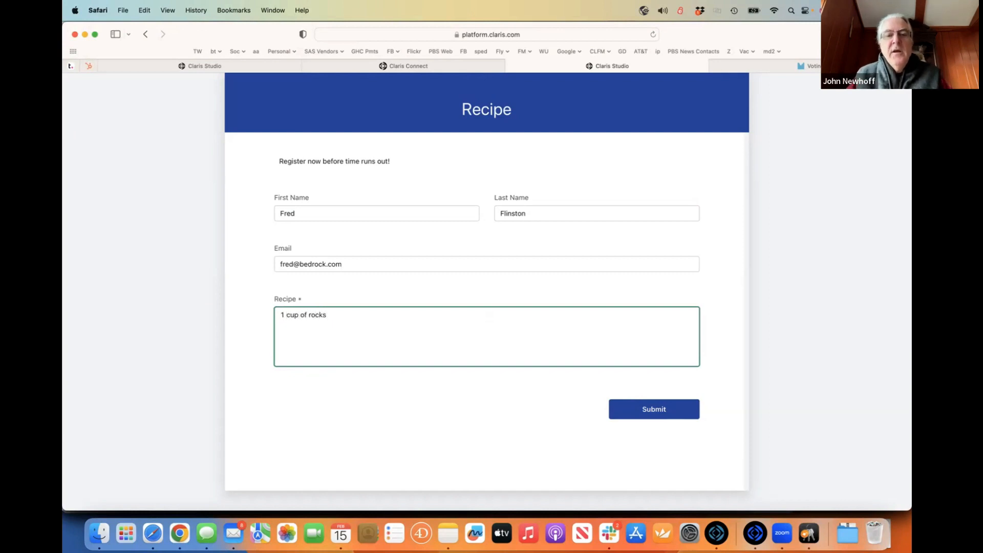
{"action": "left_click", "coordinate": [654, 408]}
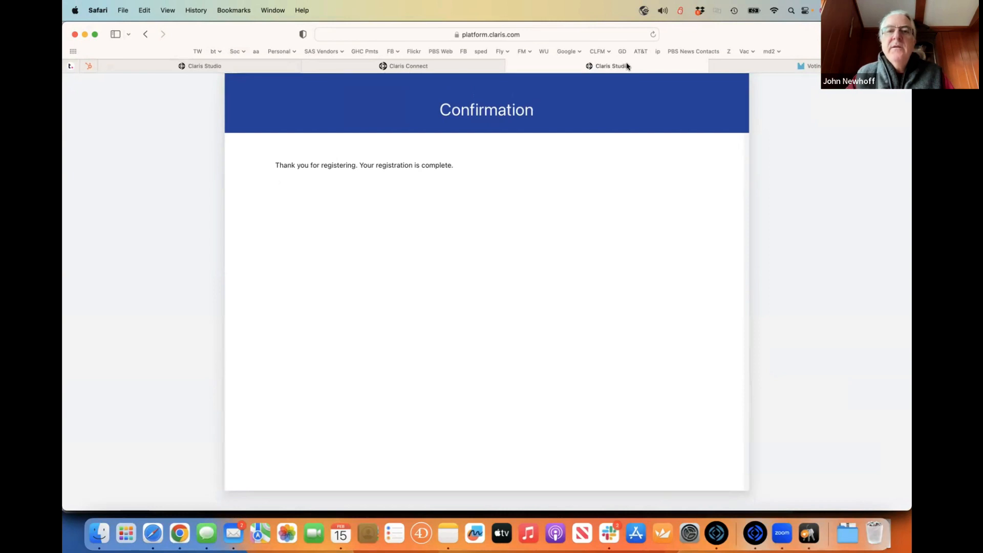
- Check the Claris Connect tab, then return to the Claris Studio Views page
{"action": "left_click", "coordinate": [441, 66]}
{"action": "left_click", "coordinate": [654, 68]}
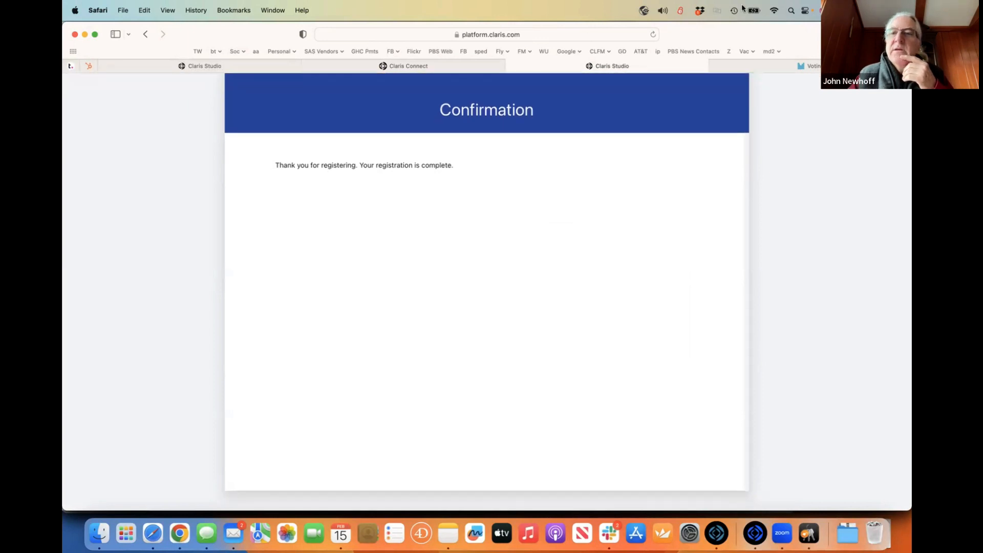
{"action": "left_click", "coordinate": [226, 67]}
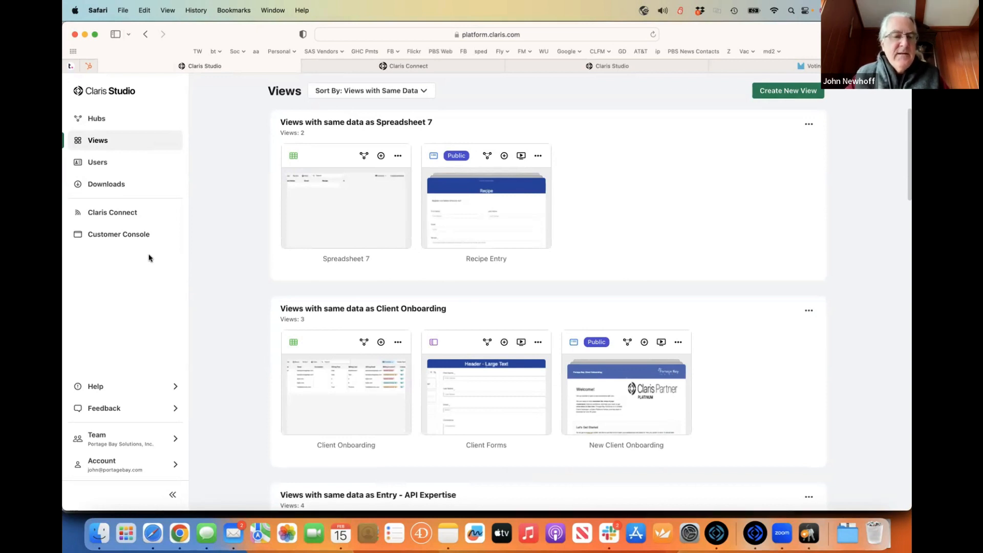
{"action": "left_click", "coordinate": [145, 467]}
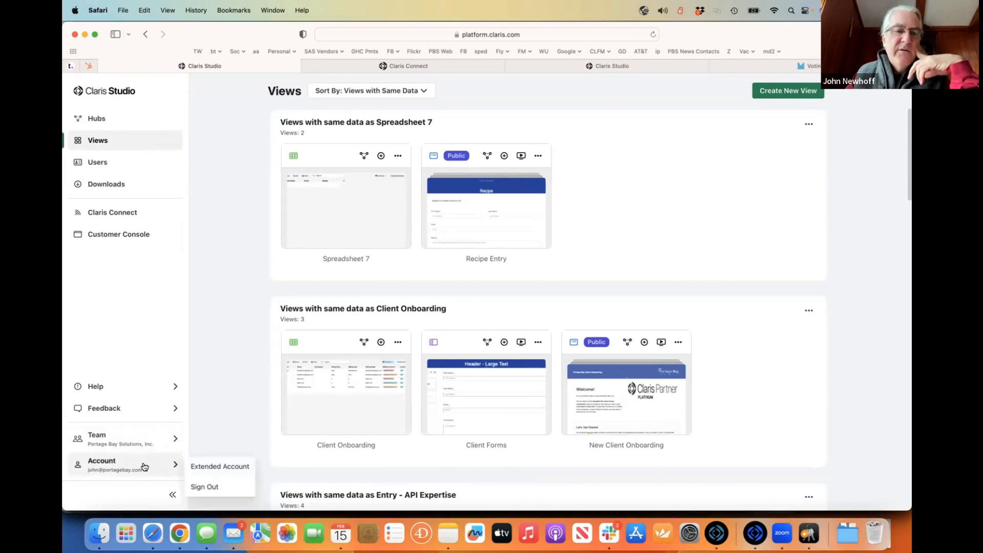
{"action": "left_click", "coordinate": [225, 467]}
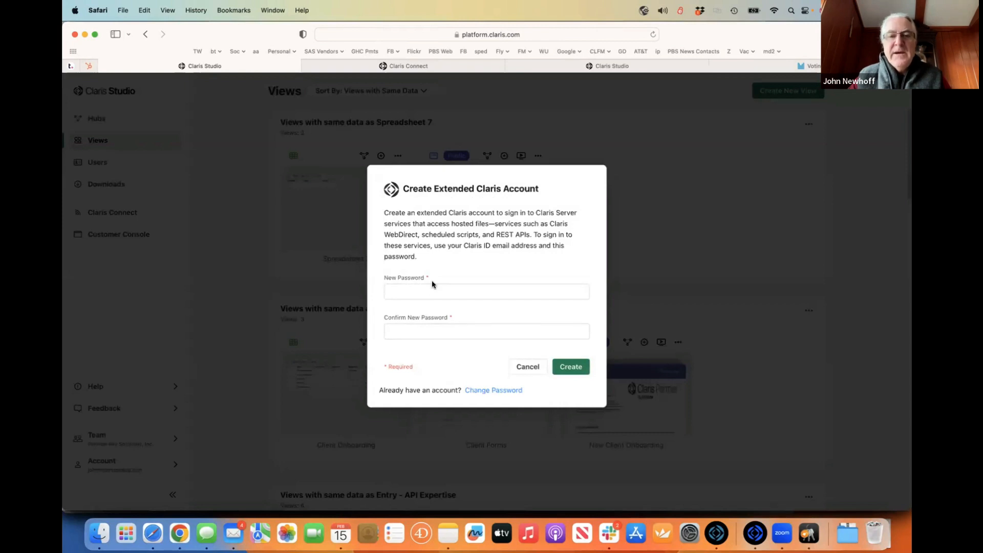
{"action": "left_click", "coordinate": [523, 368]}
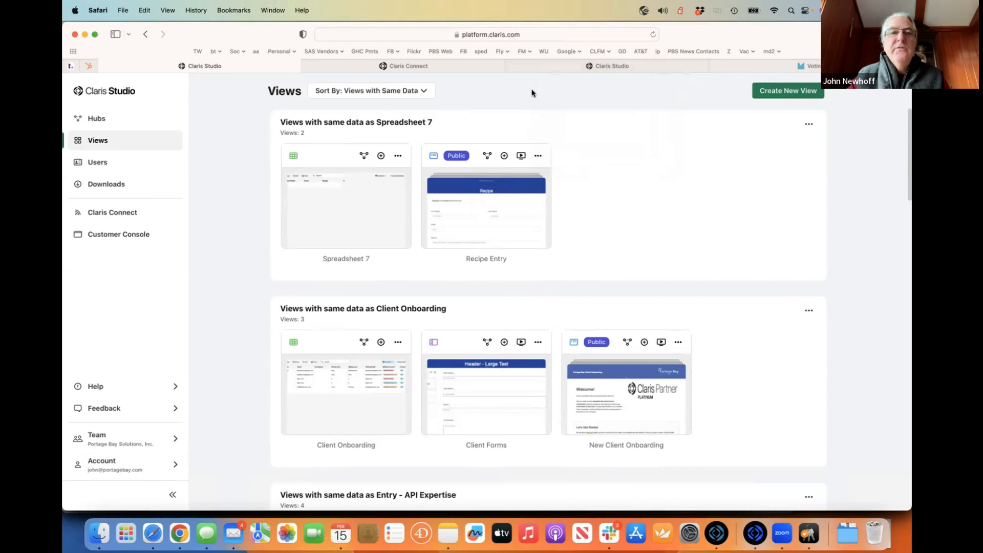
{"action": "key", "text": "super+Tab"}
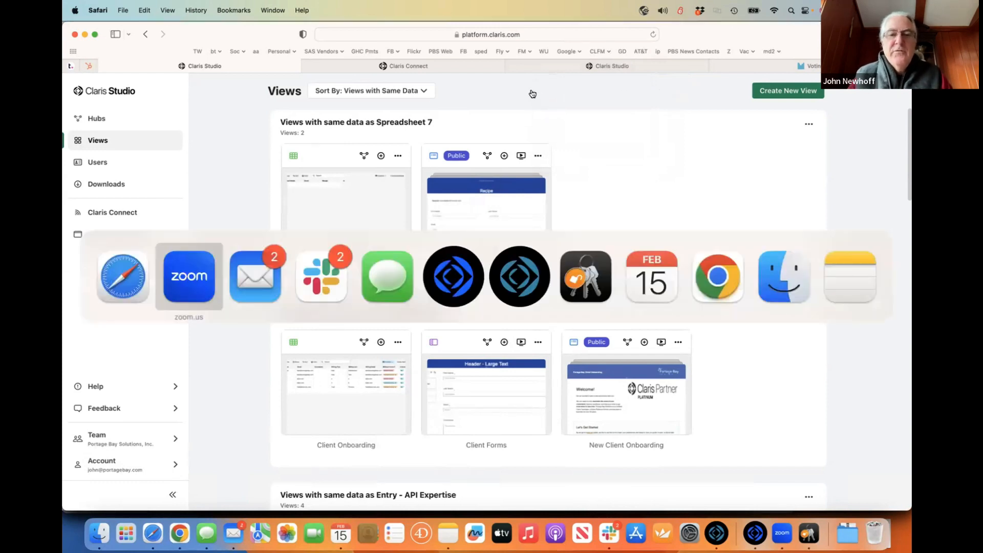
- Switch to Claris Pro and open PBS_Template's Manage Database relationships graph
{"action": "key", "text": "super+Tab"}
{"action": "key", "text": "super+Tab"}
{"action": "key", "text": "super+Tab"}
{"action": "key", "text": "super+Tab"}
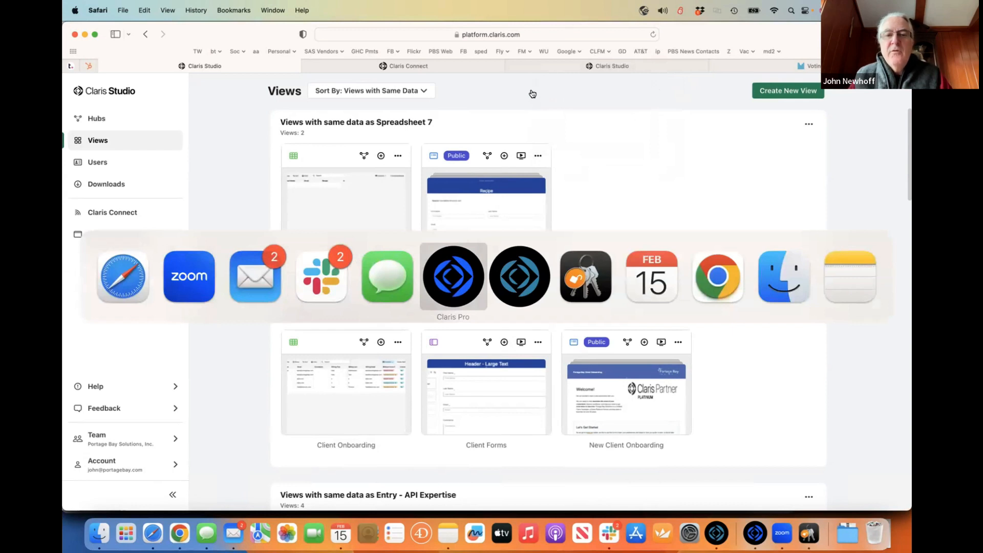
{"action": "key", "text": "super+Tab"}
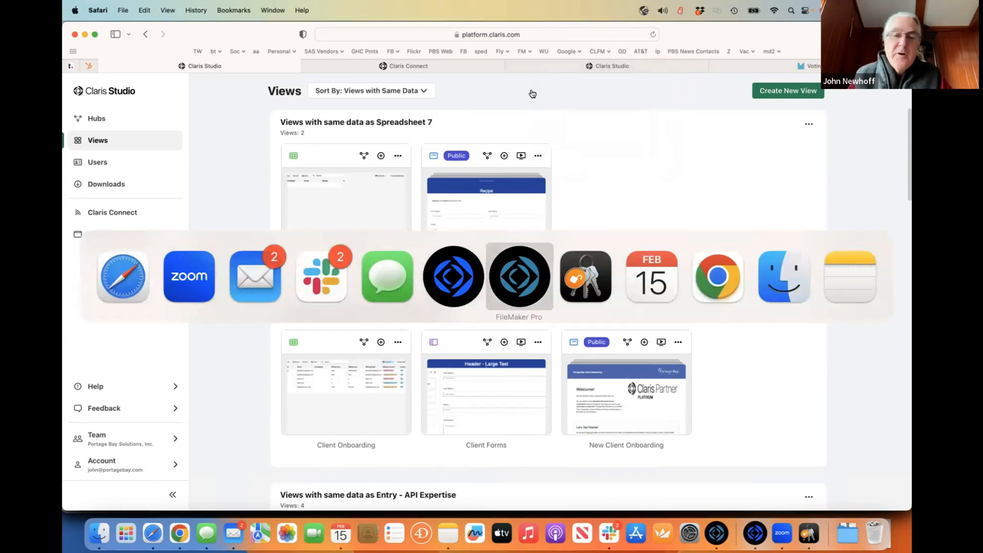
{"action": "key", "text": "super+shift+Tab"}
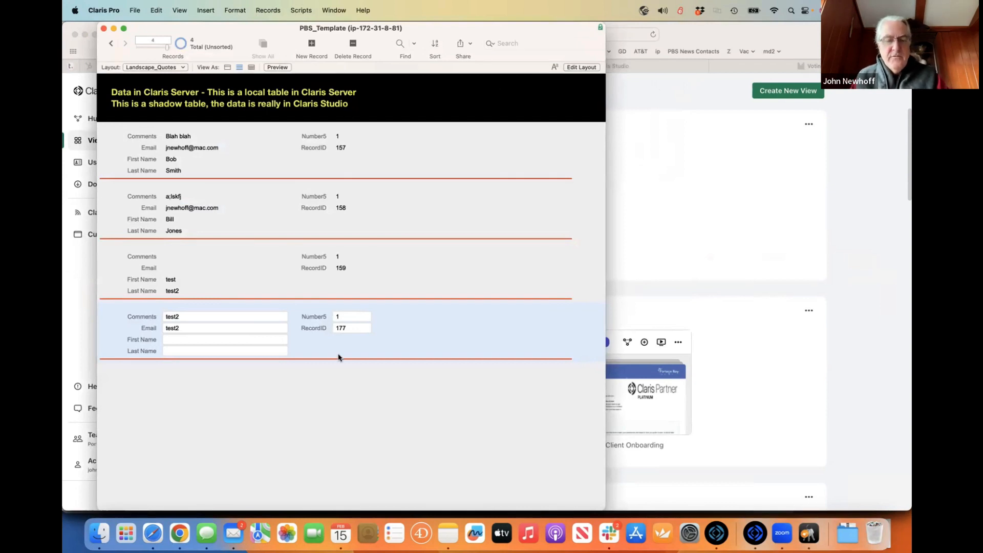
{"action": "key", "text": "super+shift+d"}
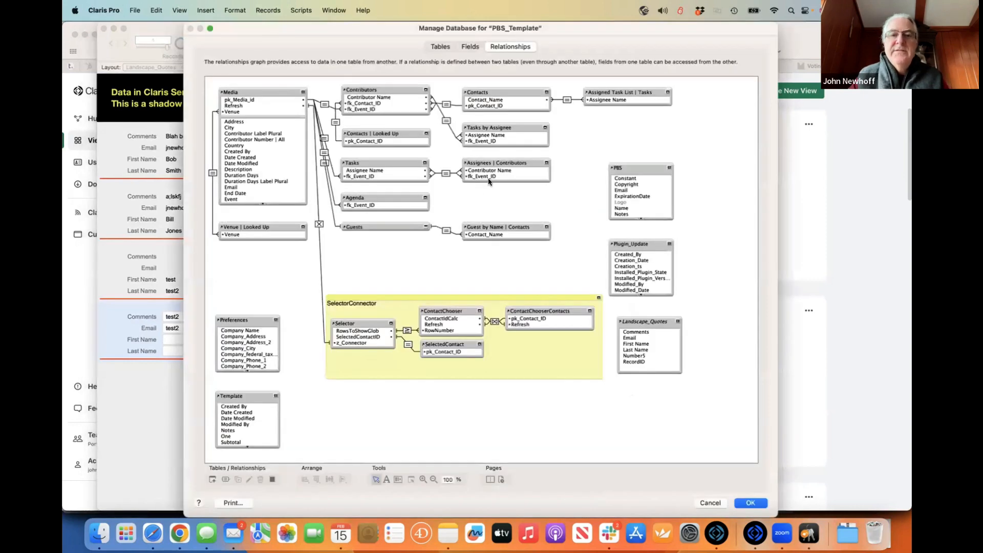
- Nudge the Landscape_Quotes table occurrence left, up and down to settle its spot in the graph
{"action": "mouse_move", "coordinate": [634, 322]}
{"action": "left_mouse_down"}
{"action": "mouse_move", "coordinate": [568, 354]}
{"action": "mouse_move", "coordinate": [661, 318]}
{"action": "mouse_move", "coordinate": [644, 324]}
{"action": "left_mouse_up"}
{"action": "left_click", "coordinate": [573, 270]}
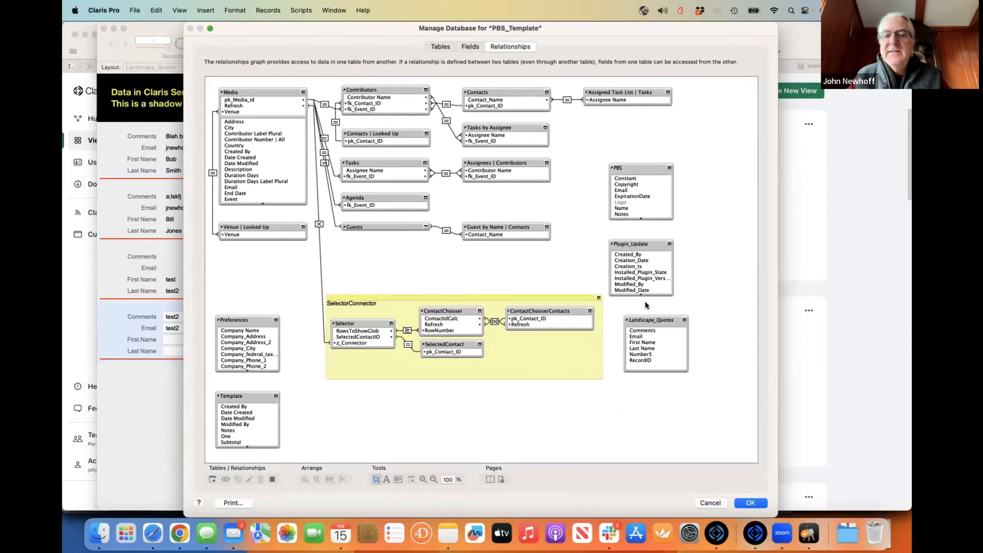
{"action": "left_click_drag", "start_coordinate": [646, 317], "coordinate": [632, 316]}
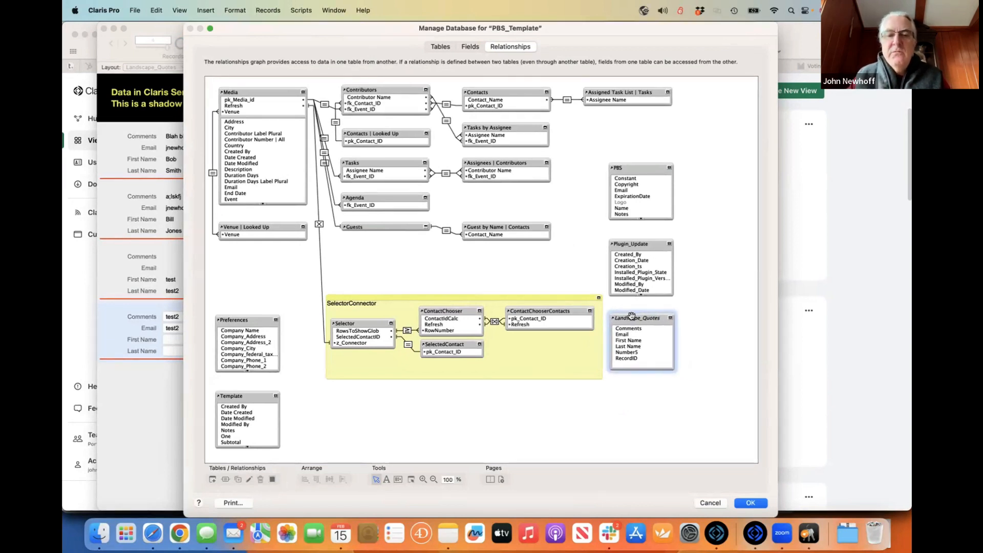
{"action": "left_click_drag", "start_coordinate": [631, 316], "coordinate": [634, 312]}
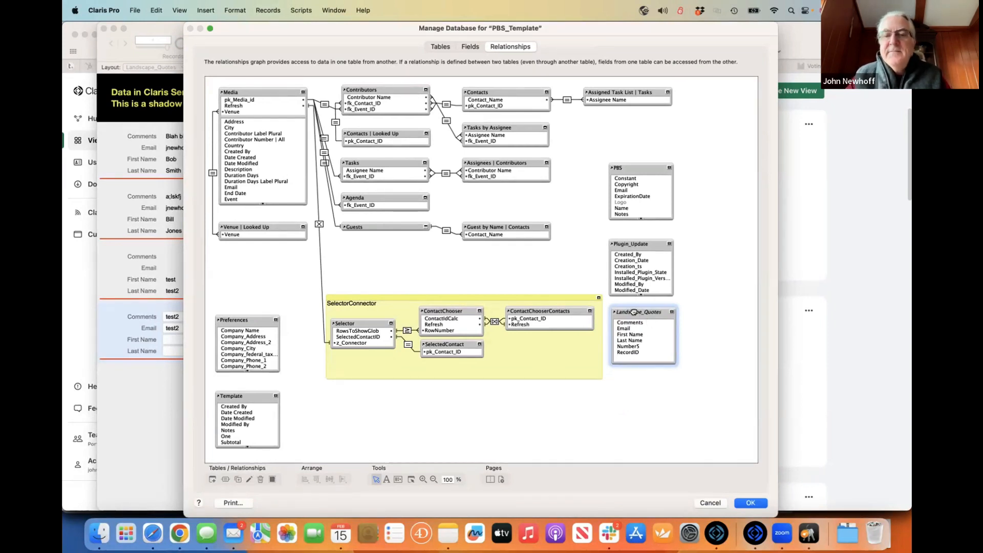
{"action": "left_click_drag", "start_coordinate": [633, 312], "coordinate": [634, 321]}
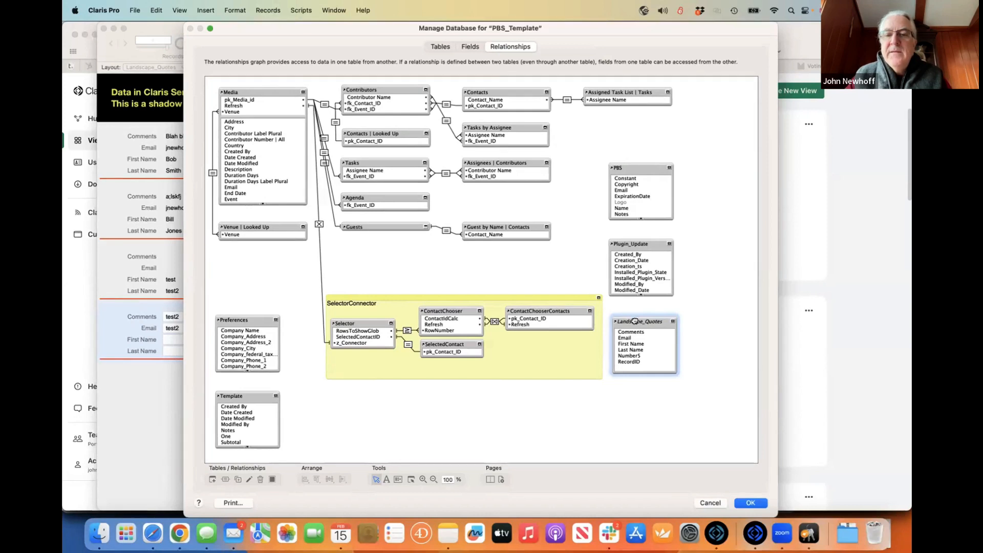
{"action": "left_click_drag", "start_coordinate": [634, 320], "coordinate": [632, 313]}
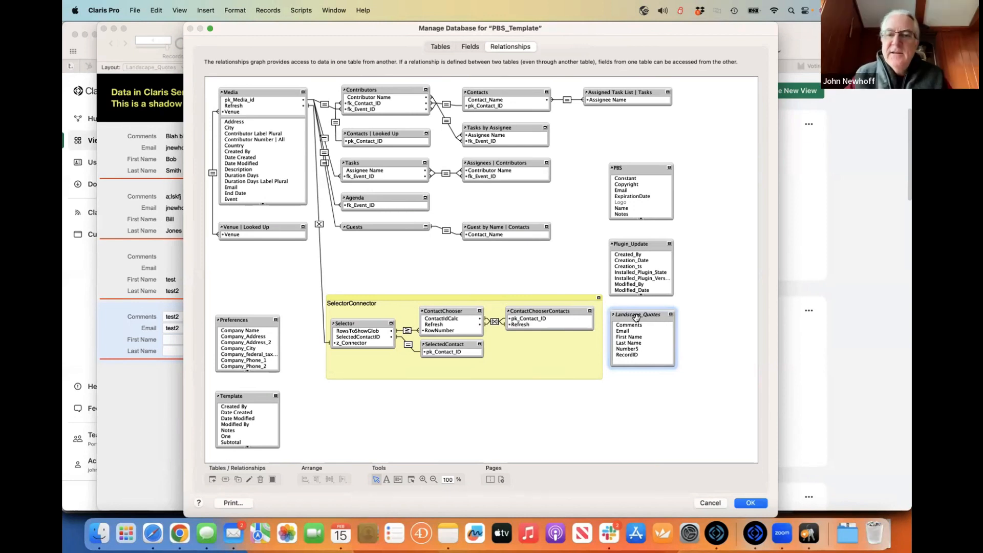
{"action": "left_click_drag", "start_coordinate": [636, 317], "coordinate": [633, 314]}
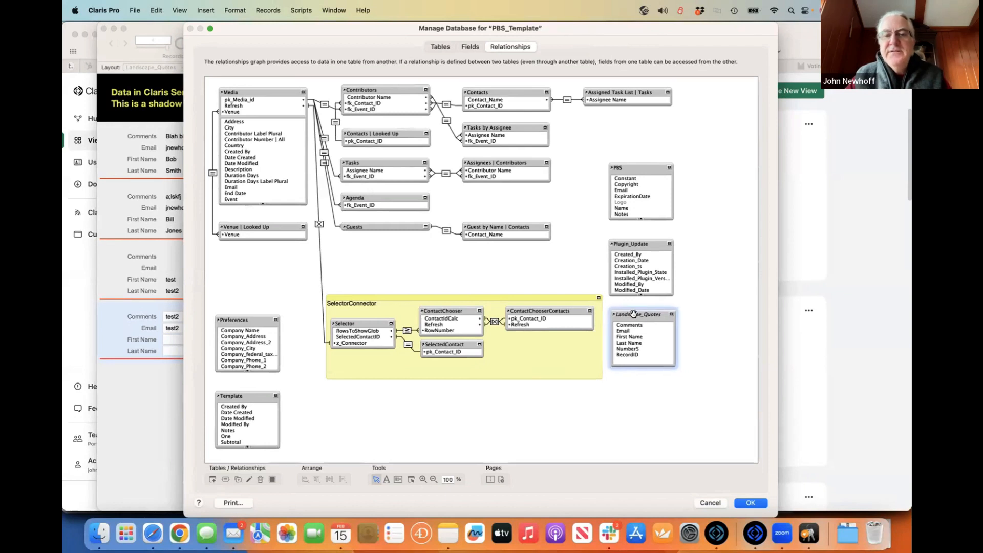
{"action": "left_click", "coordinate": [212, 479]}
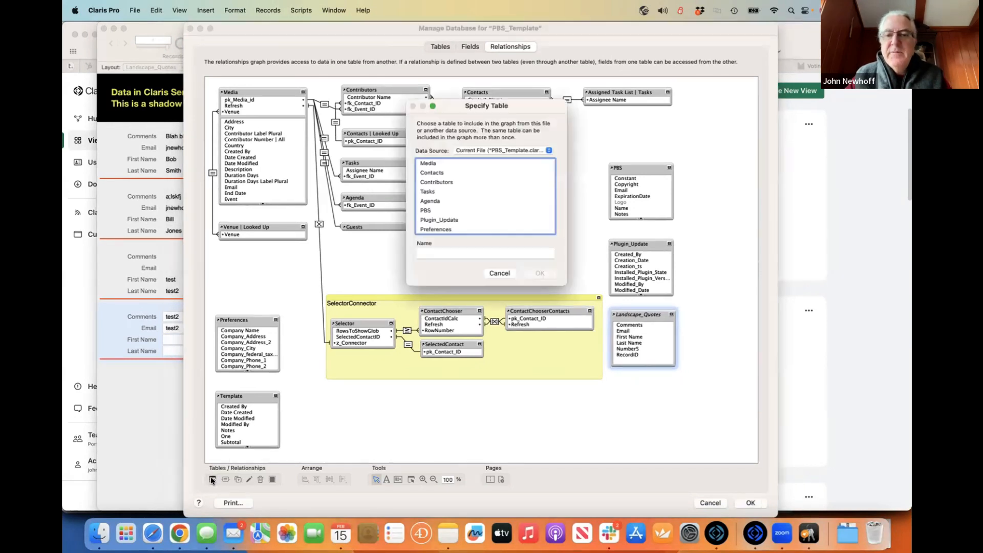
- Add the Recipe table from Claris Studio Data Source and drag it beside Template
{"action": "left_click", "coordinate": [494, 150]}
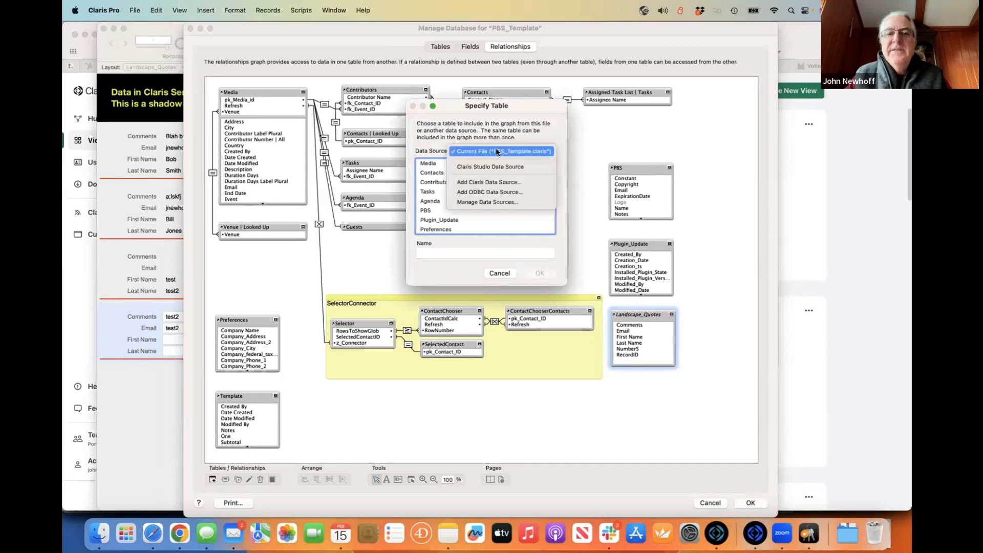
{"action": "left_click", "coordinate": [521, 166]}
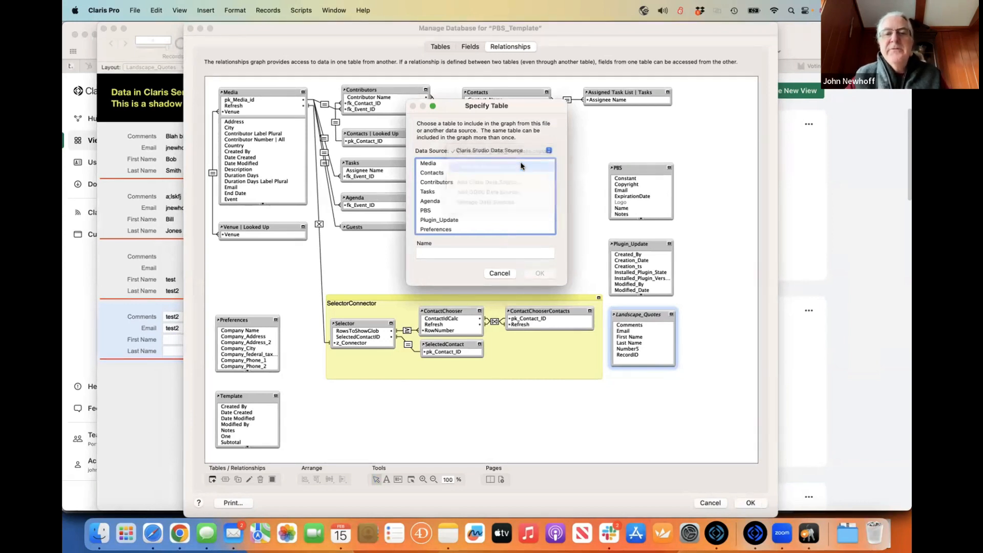
{"action": "scroll", "coordinate": [508, 203], "scroll_direction": "down", "scroll_amount": 10}
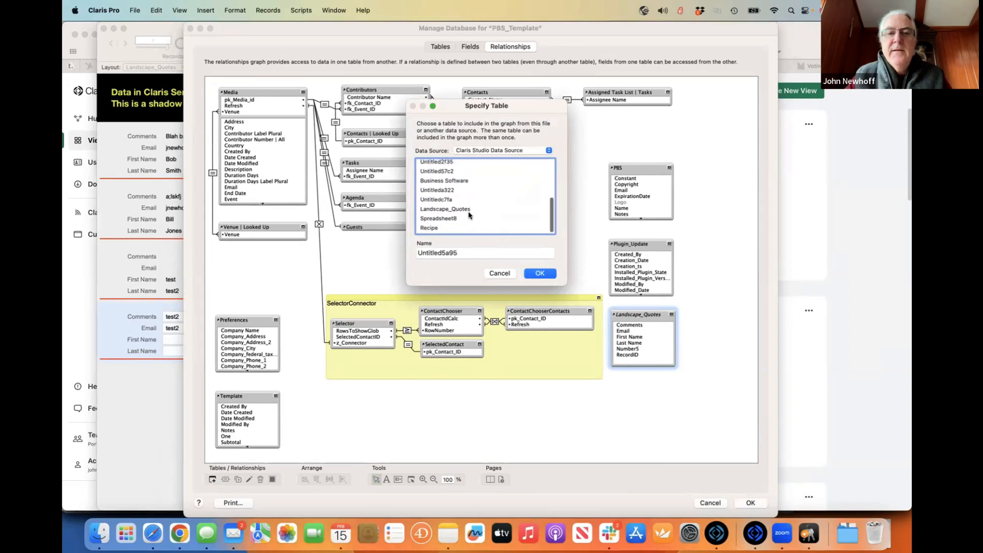
{"action": "left_click", "coordinate": [429, 227]}
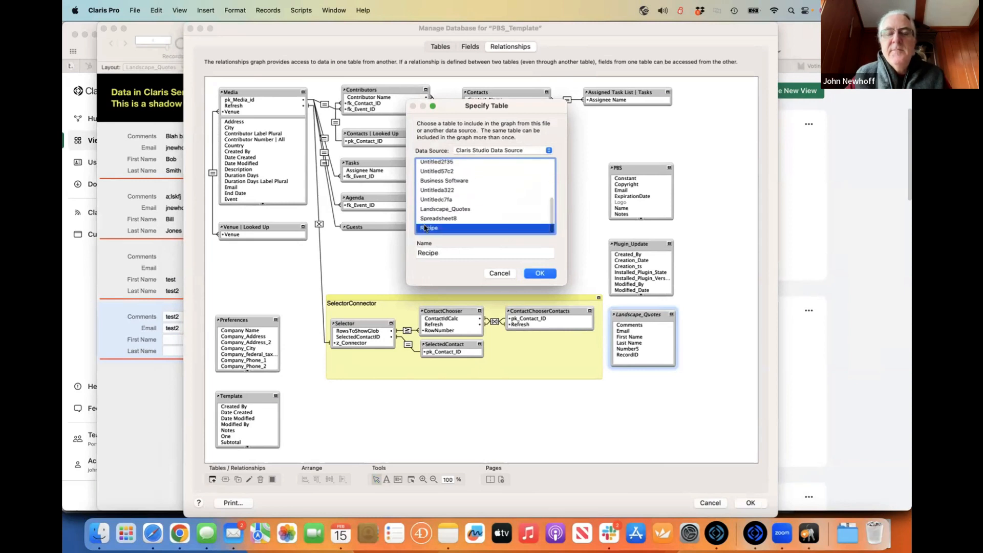
{"action": "left_click", "coordinate": [543, 273]}
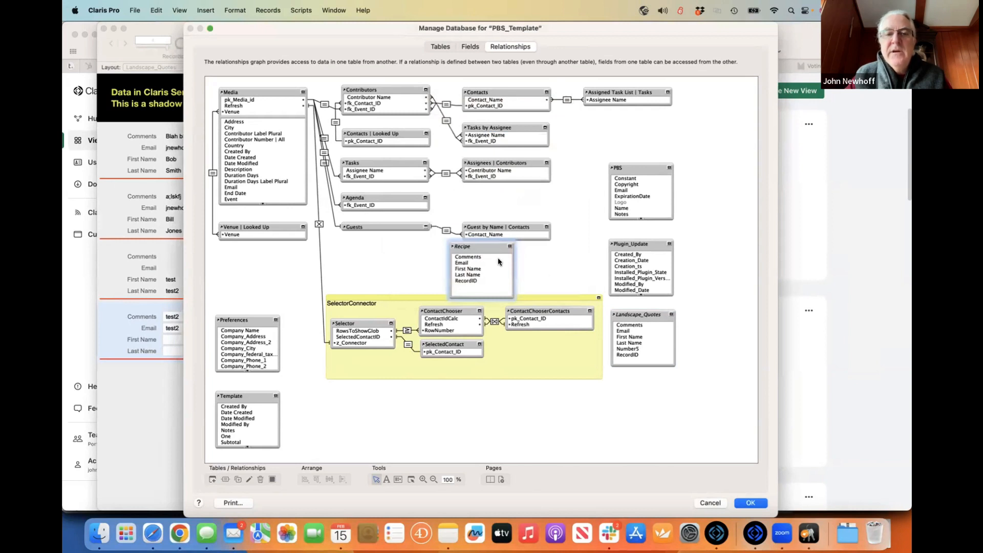
{"action": "left_click_drag", "start_coordinate": [467, 250], "coordinate": [346, 395]}
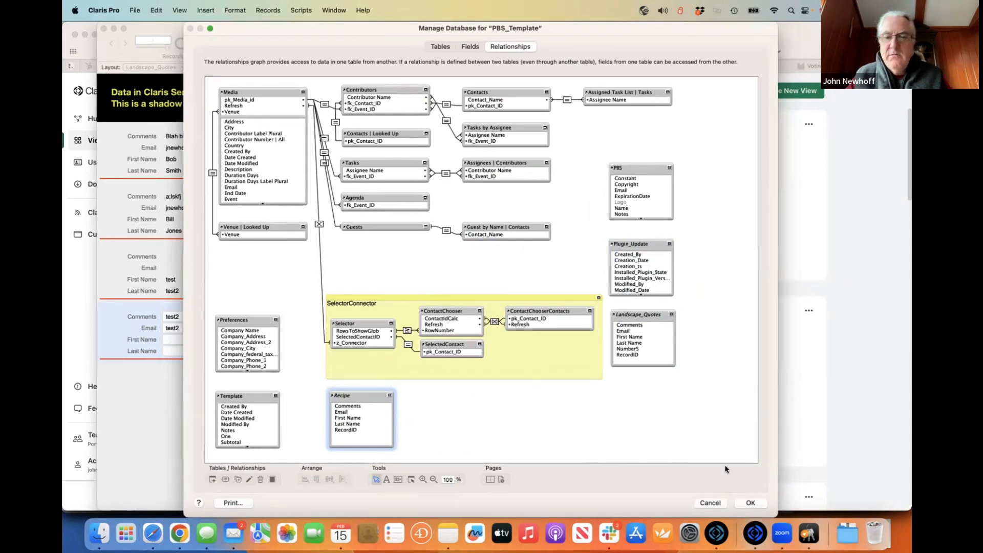
- Save and close the database settings, then shift the PBS_Template window back into place
{"action": "left_click", "coordinate": [754, 508]}
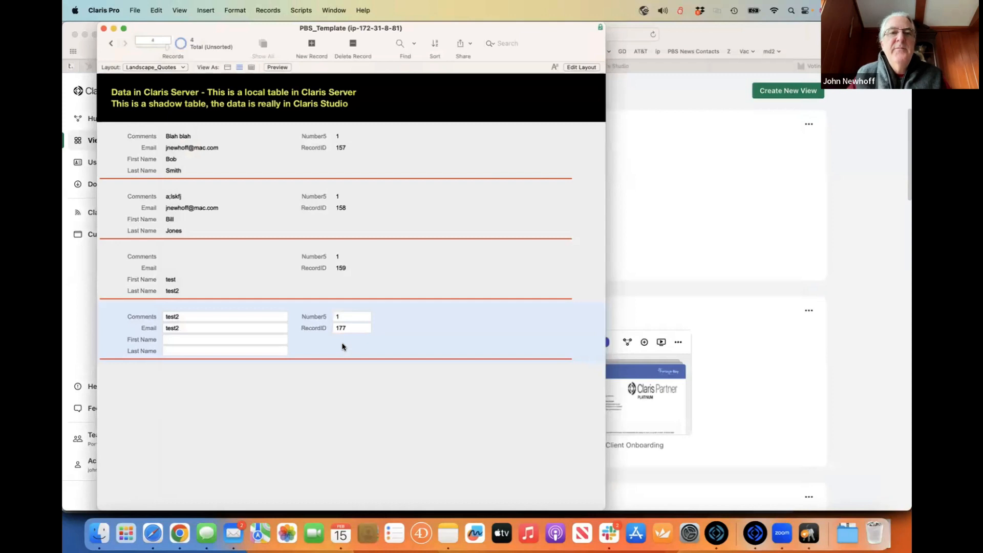
{"action": "left_click_drag", "start_coordinate": [227, 30], "coordinate": [261, 37]}
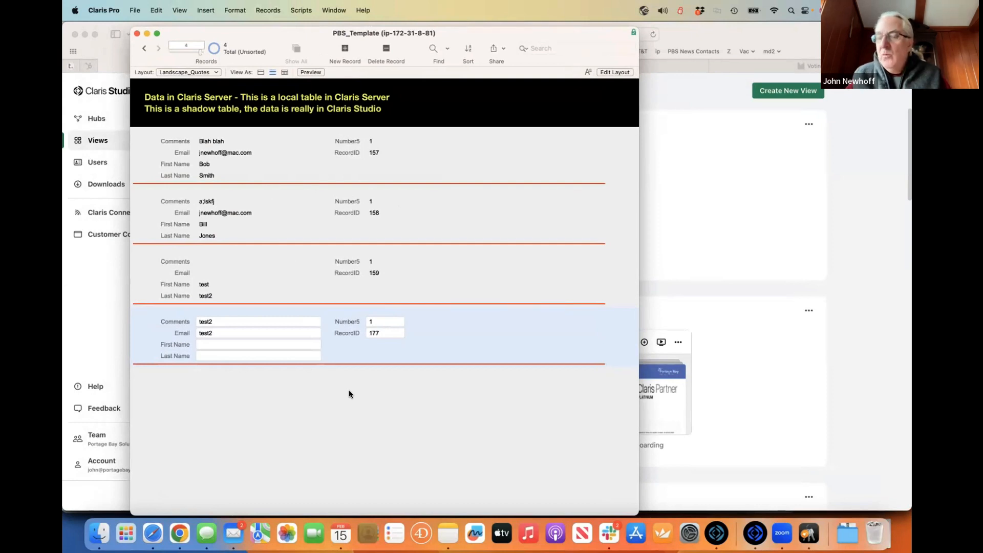
{"action": "left_click_drag", "start_coordinate": [259, 42], "coordinate": [246, 39]}
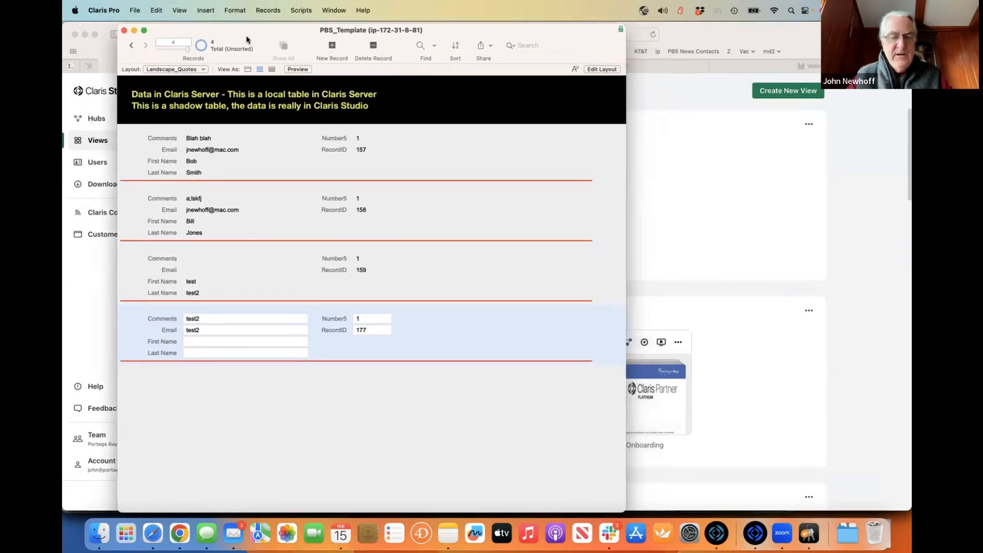
- In the relationships graph, select the Landscape_Quotes occurrence and nudge it slightly down-right
{"action": "key", "text": "super+shift+d"}
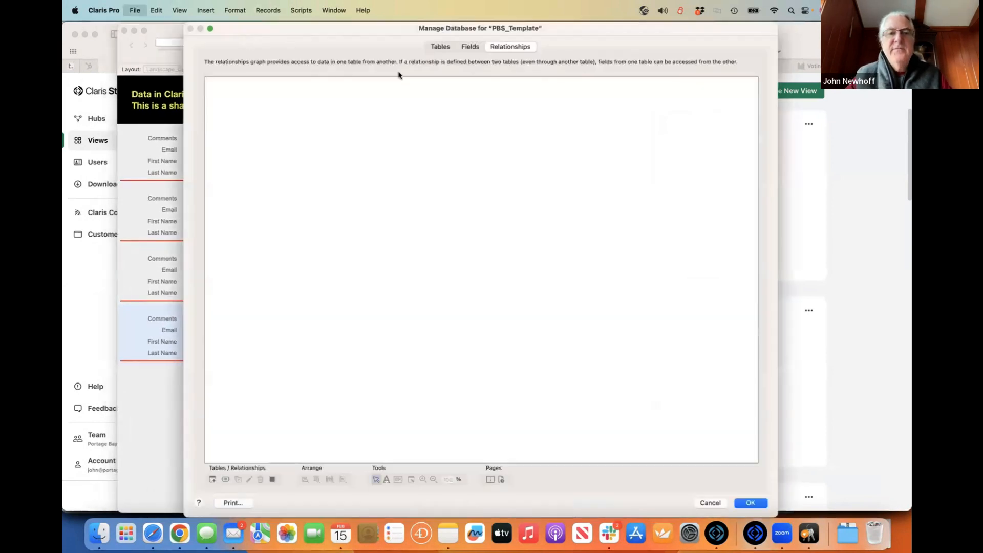
{"action": "left_click", "coordinate": [622, 350]}
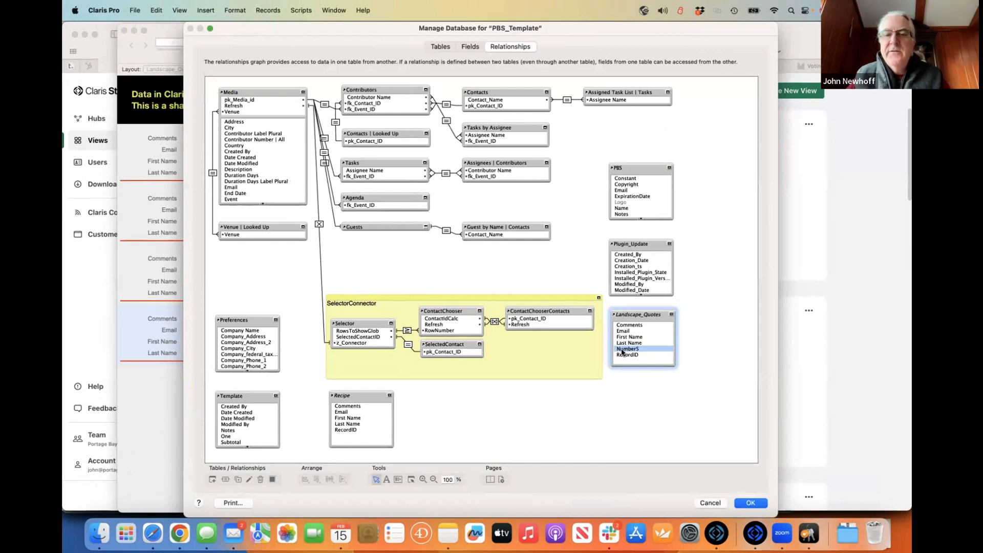
{"action": "left_click_drag", "start_coordinate": [635, 315], "coordinate": [637, 318]}
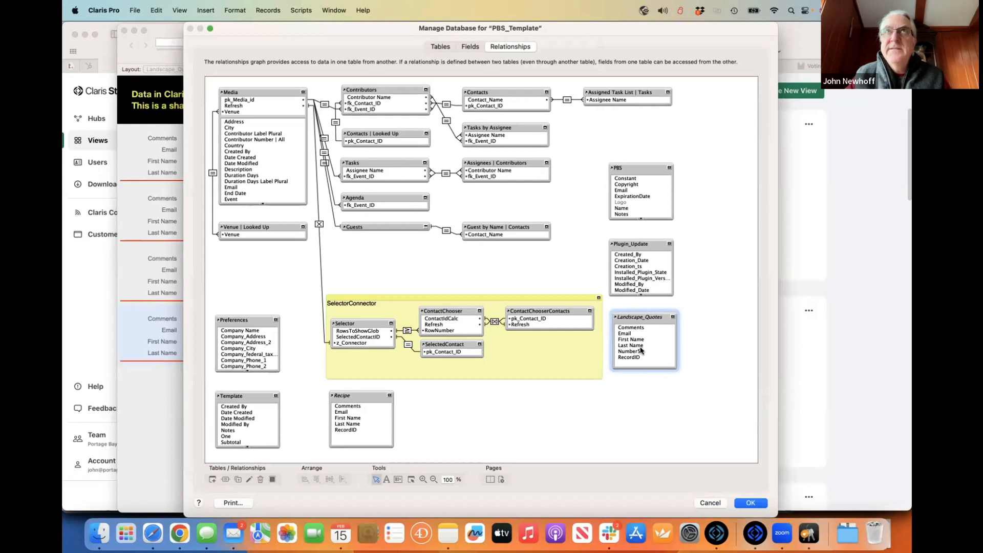
{"action": "left_click", "coordinate": [625, 352]}
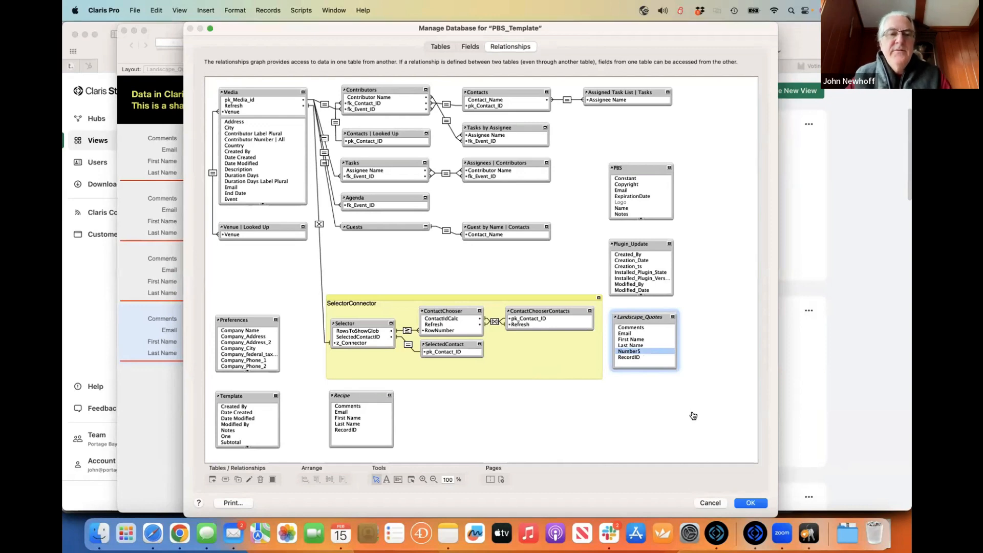
{"action": "key", "text": "super+Tab"}
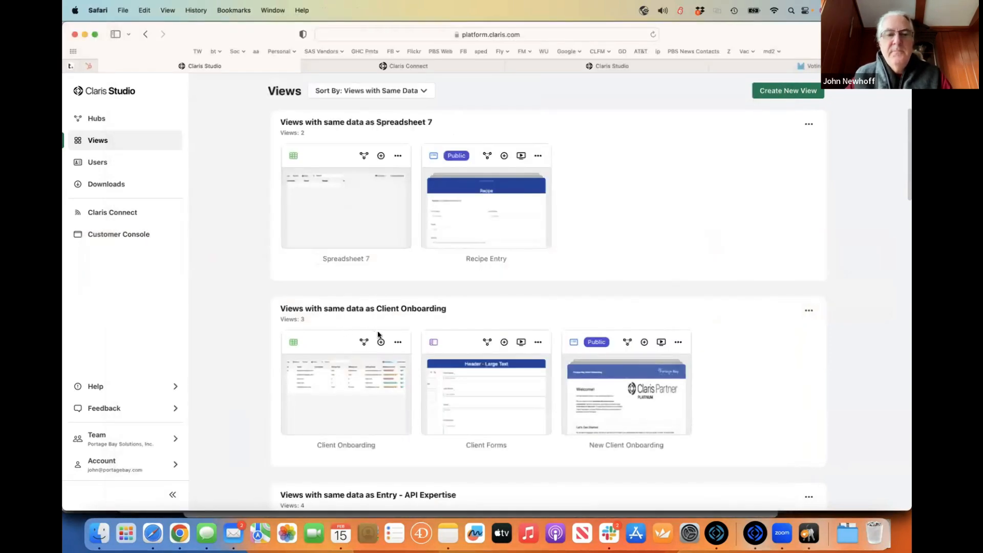
- Open the Landscape Quote Requests view and its Landscape_Quotes page for editing
{"action": "scroll", "coordinate": [404, 313], "scroll_direction": "down", "scroll_amount": 15}
{"action": "scroll", "coordinate": [404, 314], "scroll_direction": "up", "scroll_amount": 10}
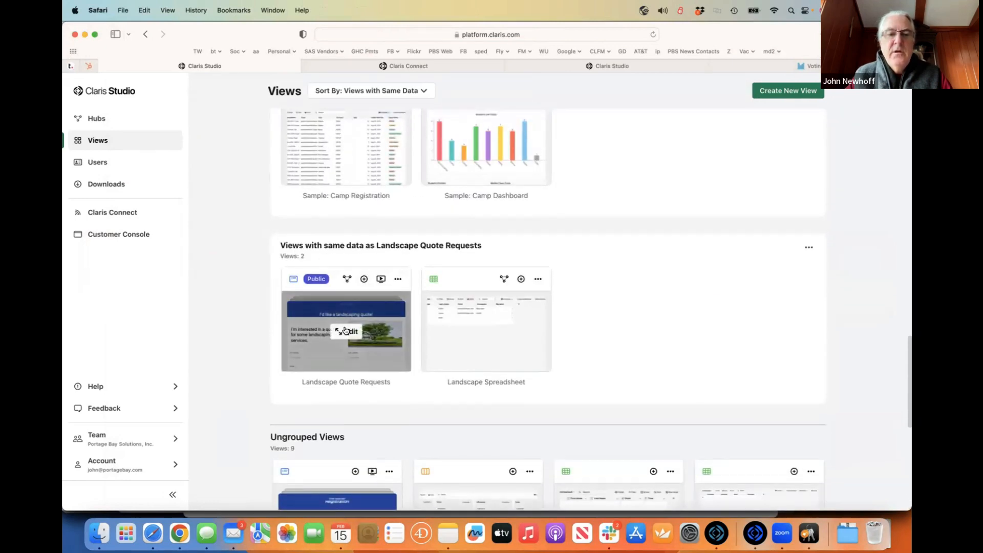
{"action": "left_click", "coordinate": [342, 332]}
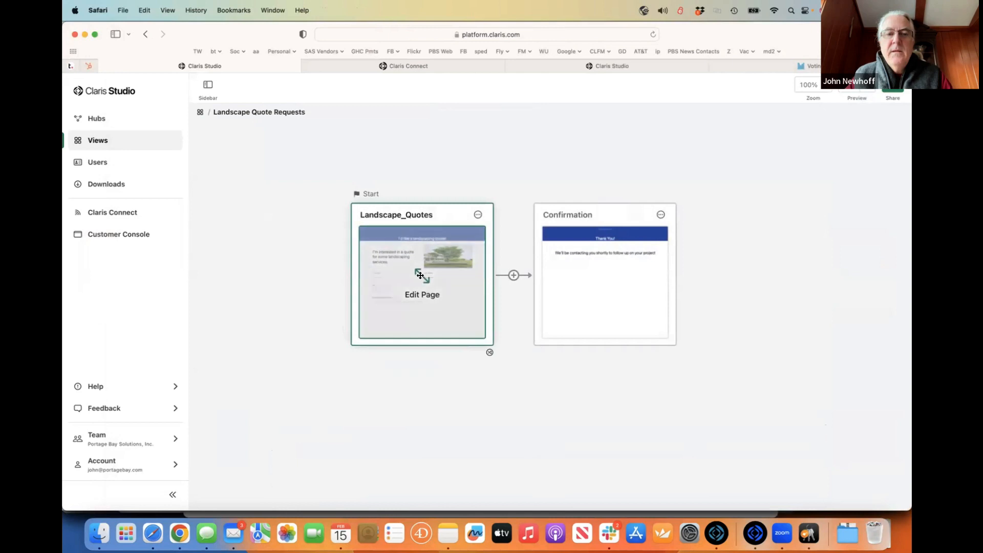
{"action": "left_click", "coordinate": [418, 279]}
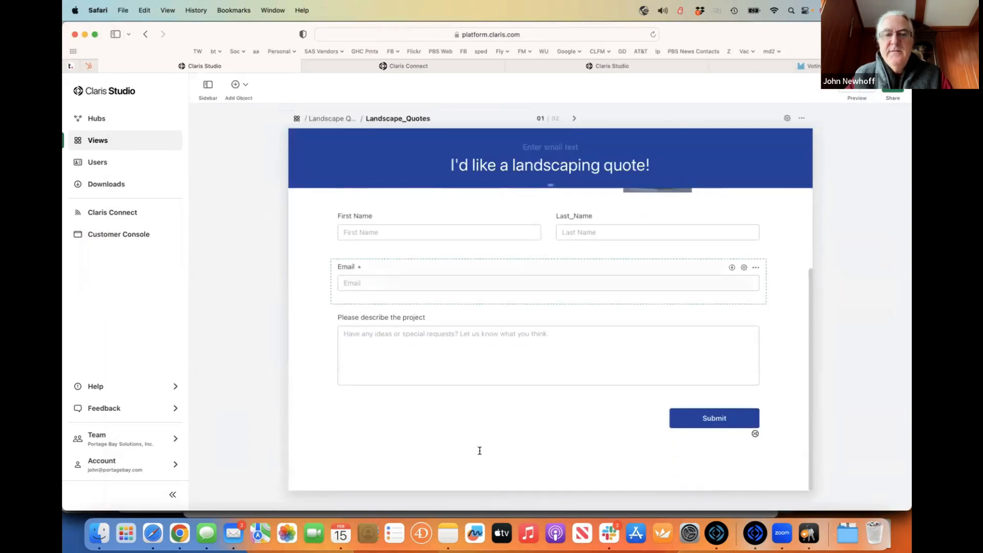
- Select the project description field and reveal that it is stored in Comments
{"action": "scroll", "coordinate": [516, 322], "scroll_direction": "down", "scroll_amount": 1}
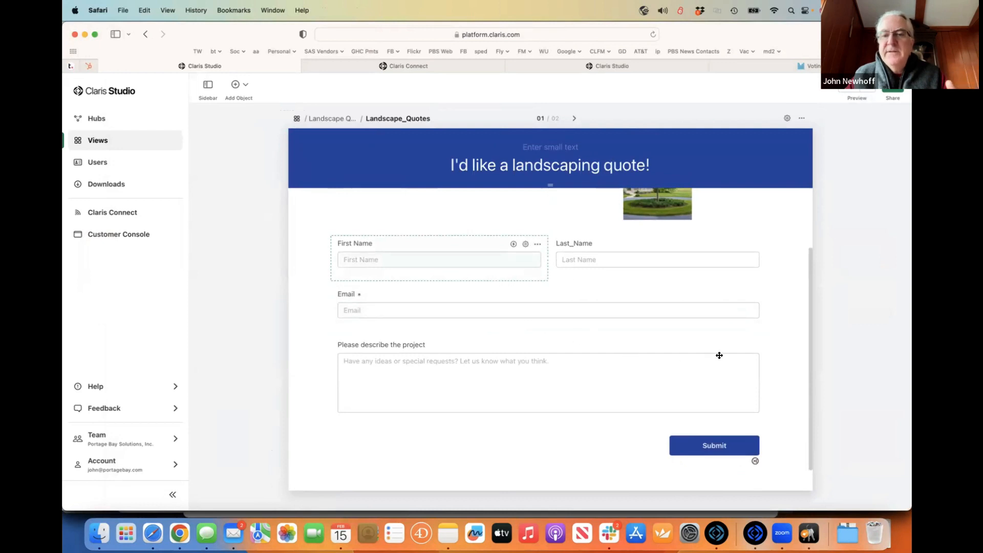
{"action": "scroll", "coordinate": [677, 335], "scroll_direction": "up", "scroll_amount": 2}
{"action": "left_click", "coordinate": [629, 422]}
{"action": "left_click", "coordinate": [744, 390]}
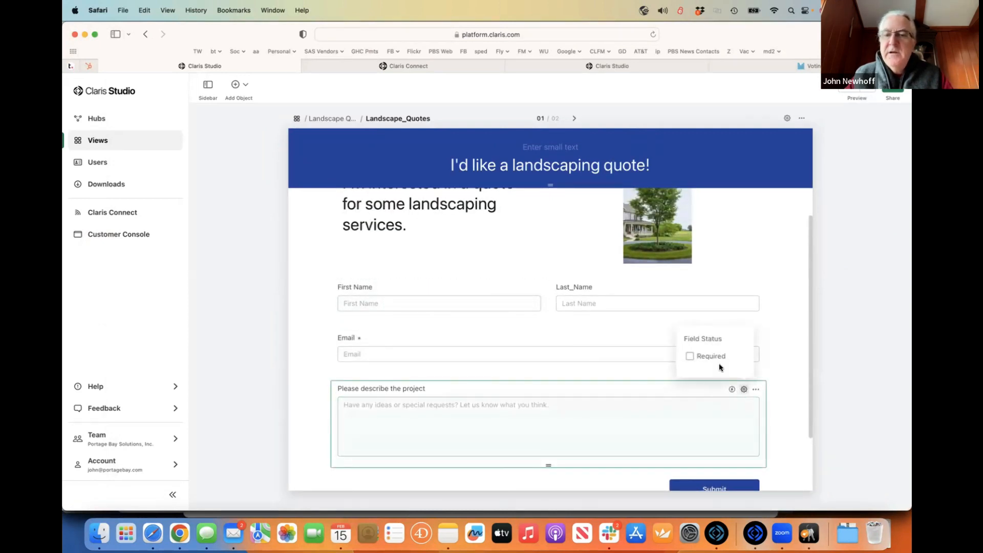
{"action": "left_click", "coordinate": [742, 416]}
{"action": "left_click", "coordinate": [757, 390]}
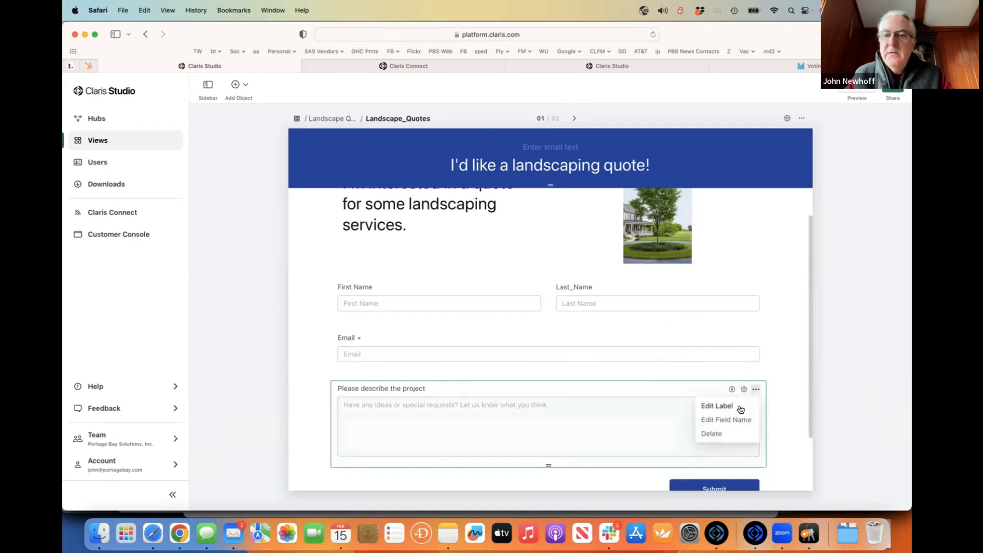
{"action": "left_click", "coordinate": [723, 419]}
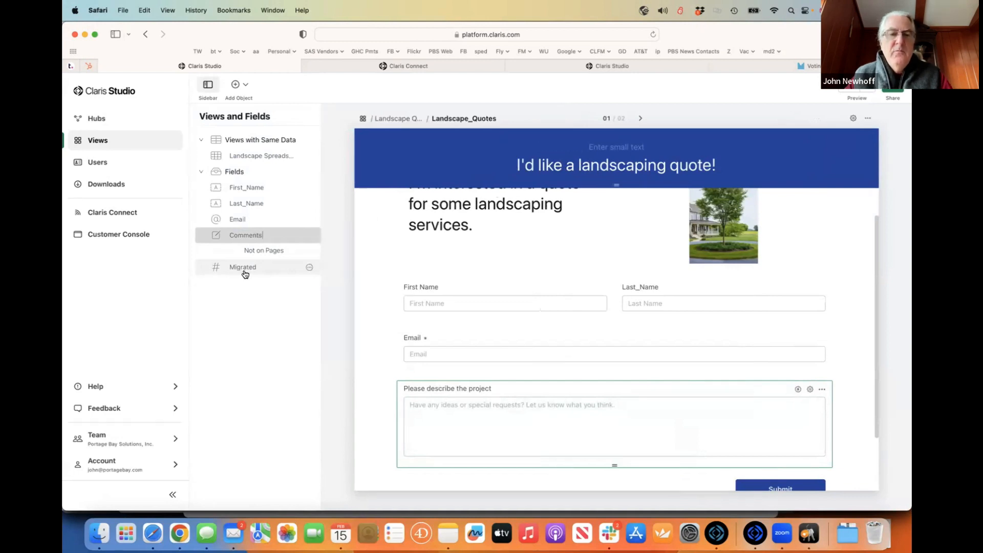
{"action": "key", "text": "super+Tab"}
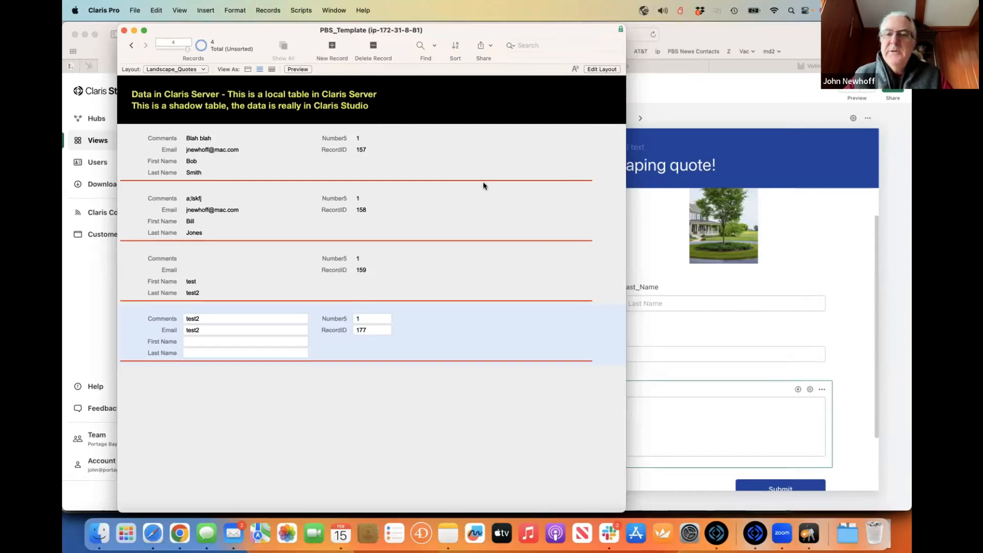
- Copy the Landscape_Quotes form's public Share link, then start a new blank browser tab
{"action": "left_click", "coordinate": [675, 113]}
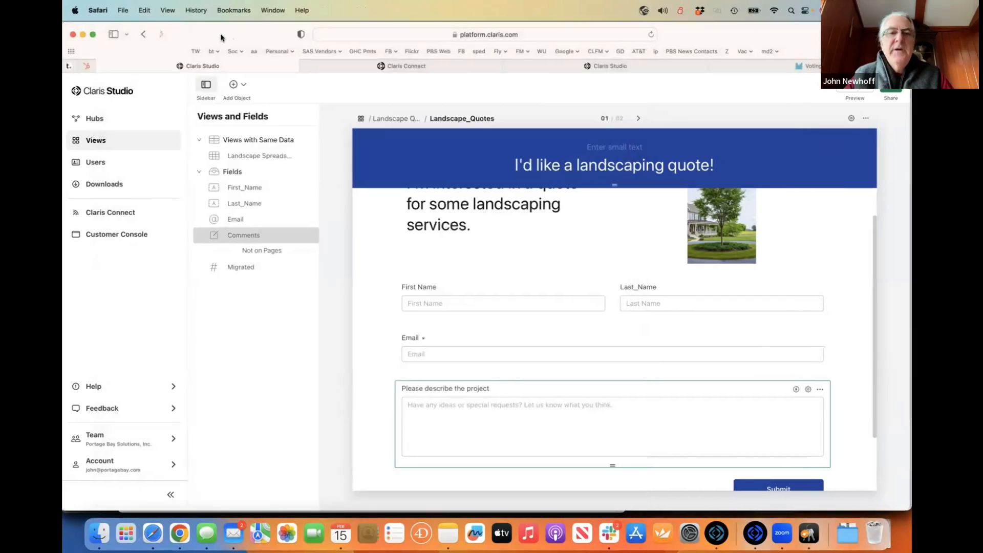
{"action": "left_click_drag", "start_coordinate": [228, 34], "coordinate": [134, 37]}
{"action": "left_click", "coordinate": [796, 86]}
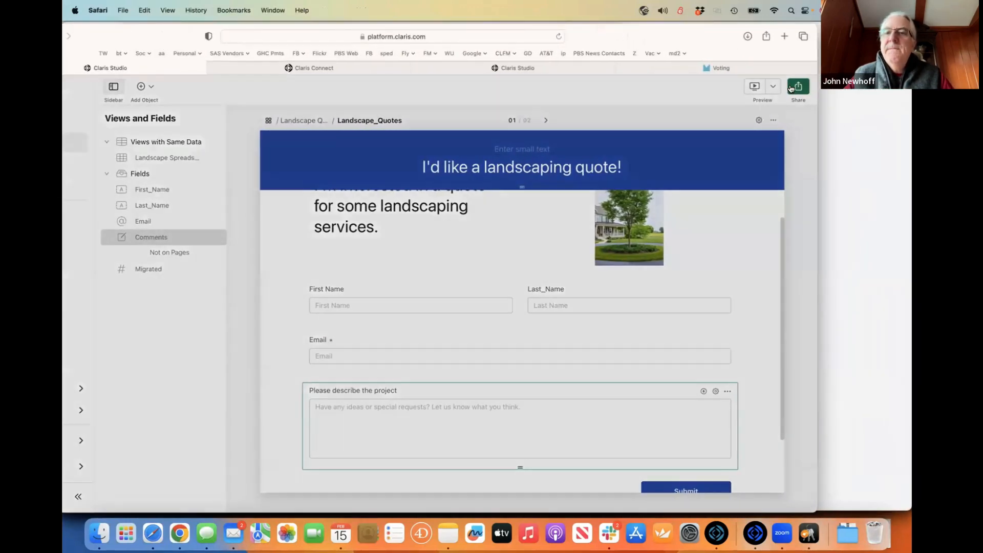
{"action": "left_click", "coordinate": [481, 255]}
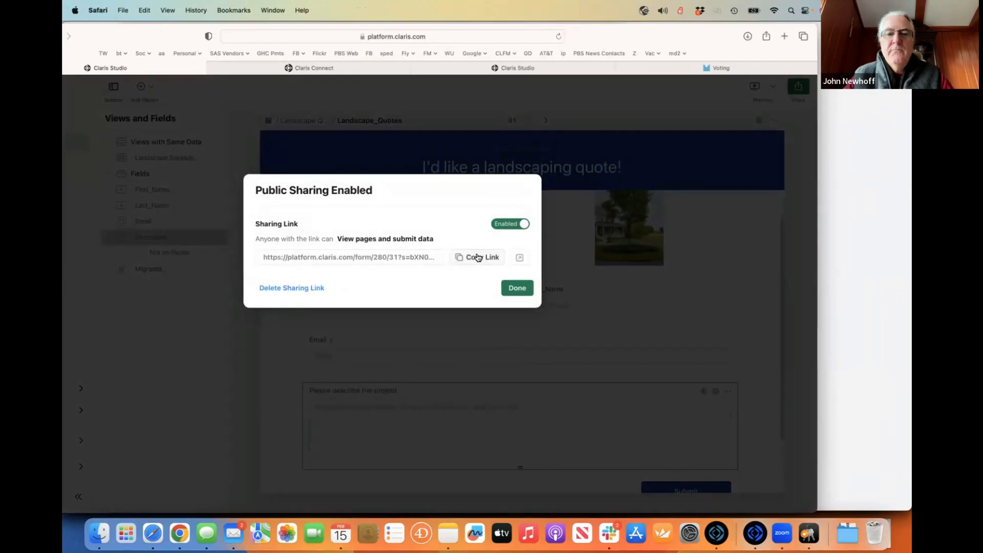
{"action": "left_click", "coordinate": [516, 288]}
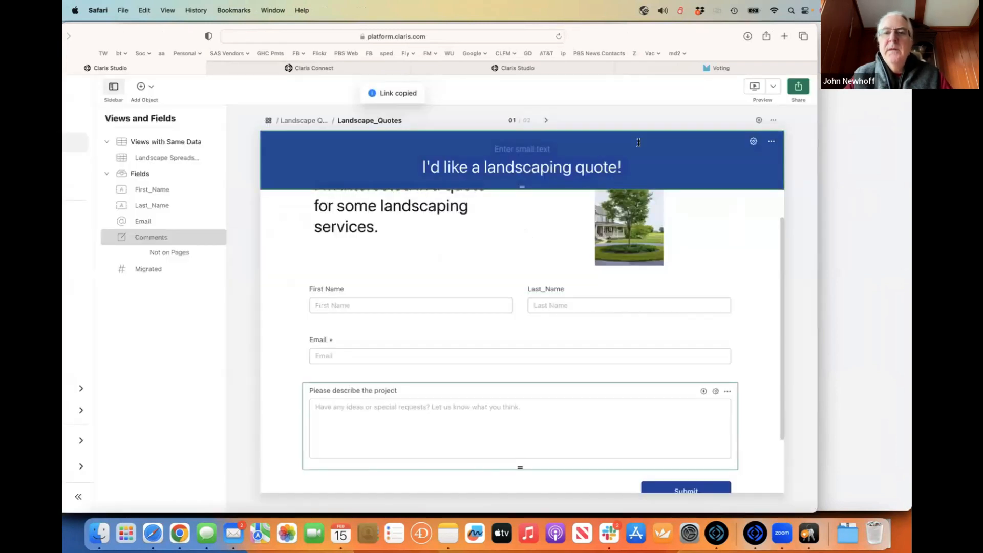
{"action": "key", "text": "super+t"}
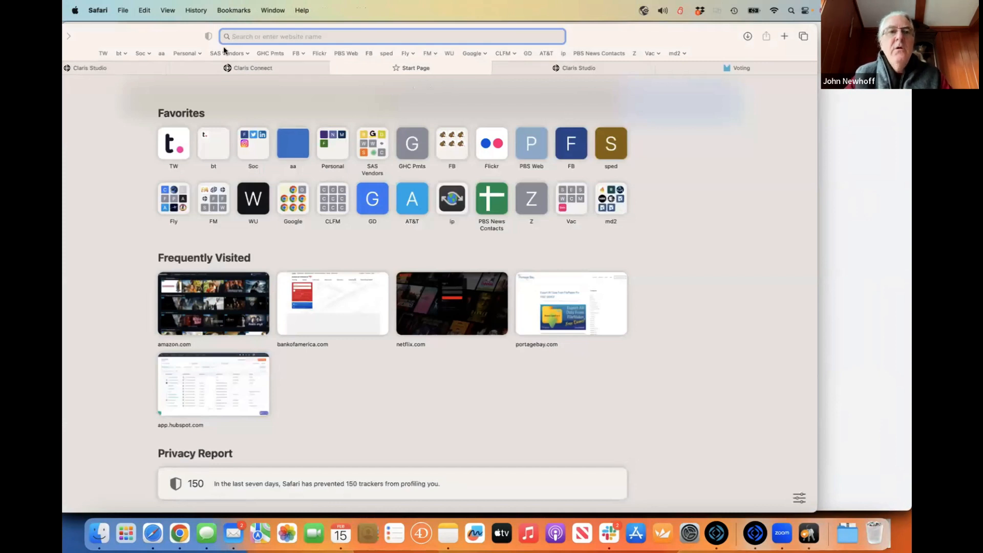
- Load the pasted public form link and enter the contact's first name, last name and e-mail
{"action": "key", "text": "super+v"}
{"action": "key", "text": "Return"}
{"action": "left_click", "coordinate": [228, 290]}
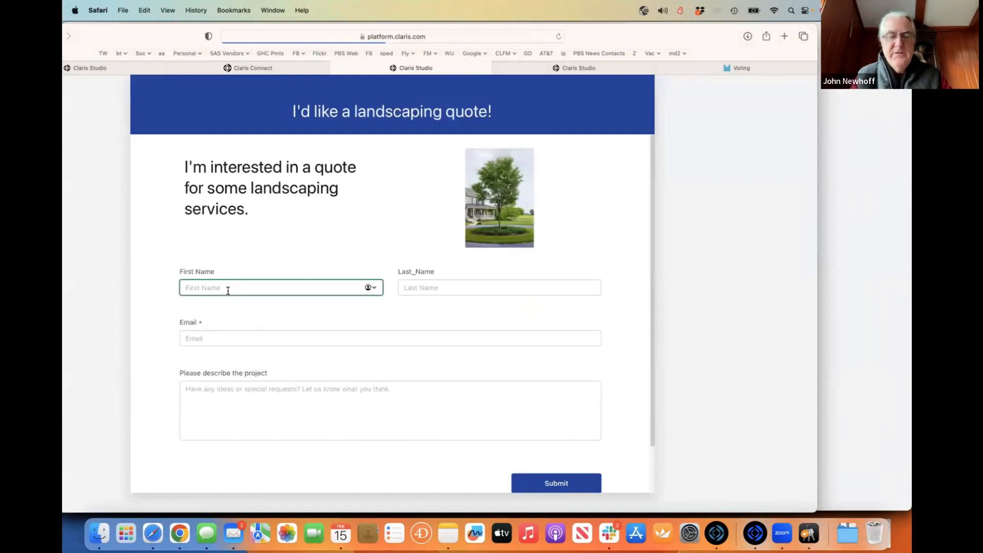
{"action": "type", "text": "Barney"}
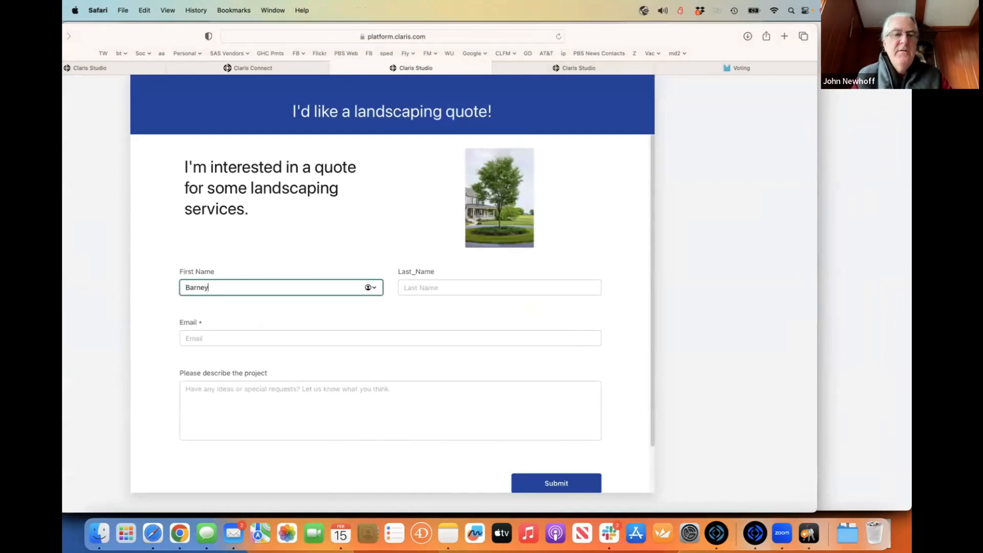
{"action": "key", "text": "Tab"}
{"action": "type", "text": "Rubble"}
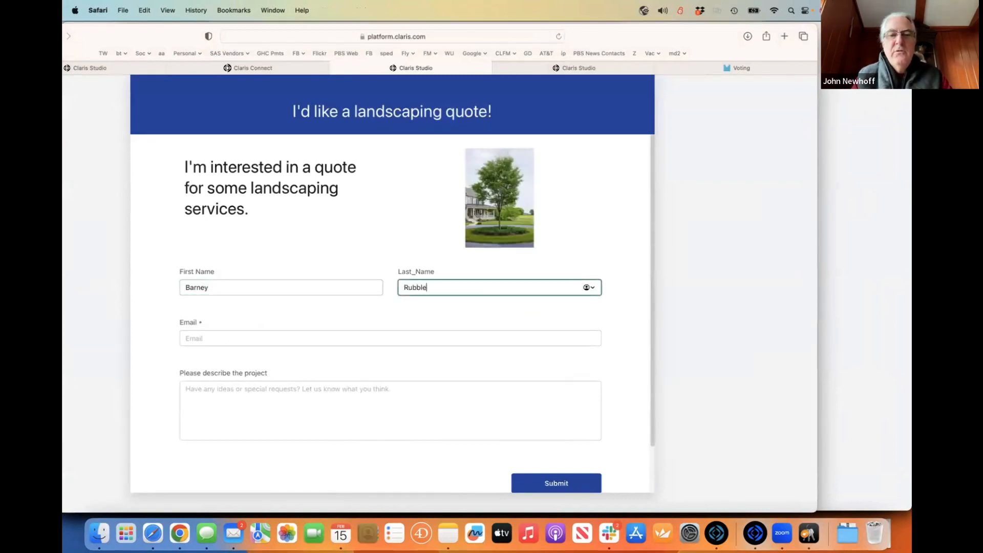
{"action": "key", "text": "Tab"}
{"action": "type", "text": "barney@"}
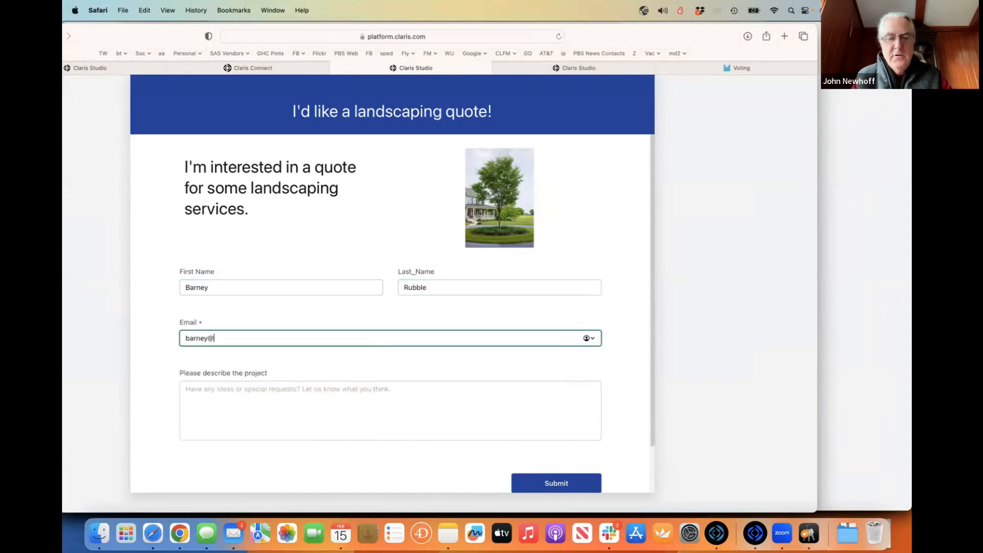
{"action": "type", "text": "bedrock.com"}
- Enter the project description 'I want some trees planted' and submit the quote request
{"action": "key", "text": "Tab"}
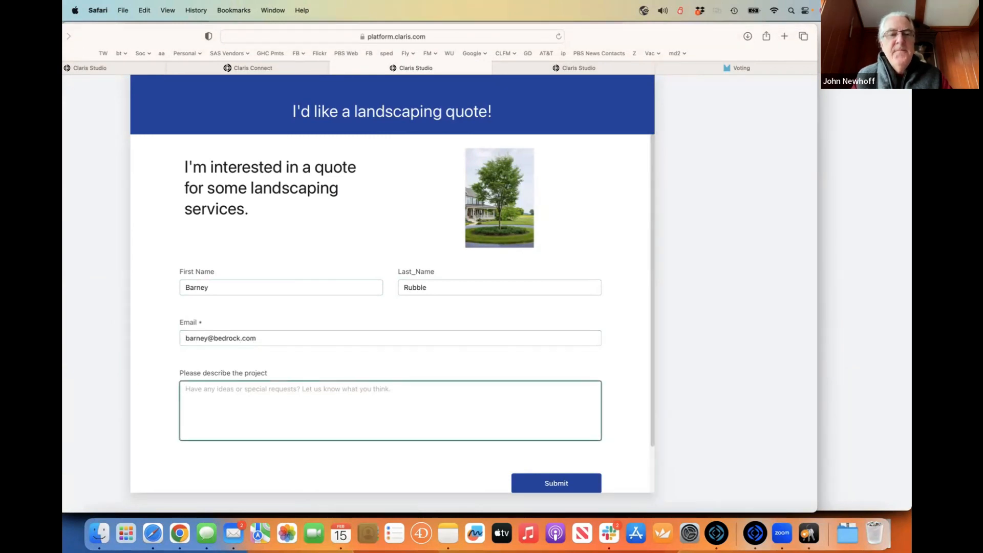
{"action": "type", "text": "I want some t"}
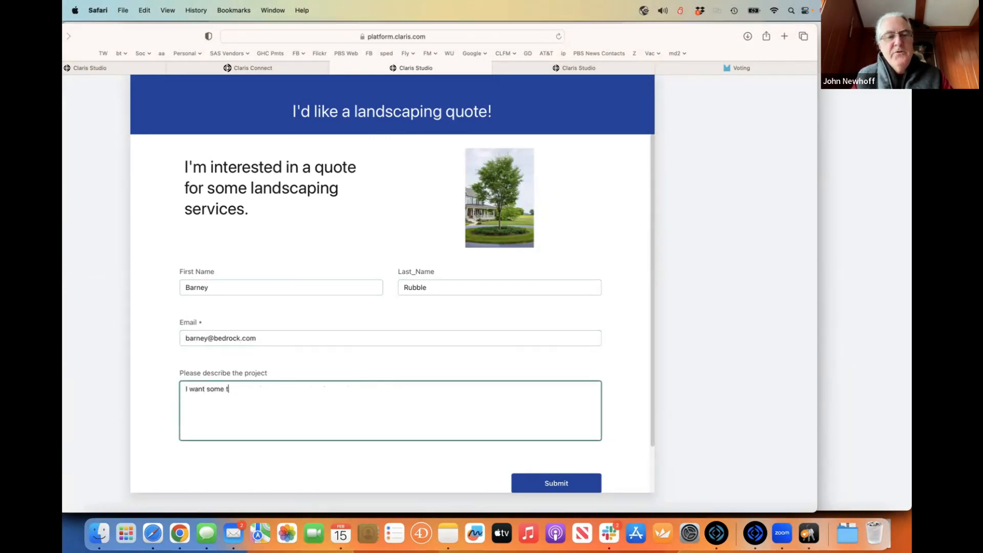
{"action": "type", "text": "rees planted"}
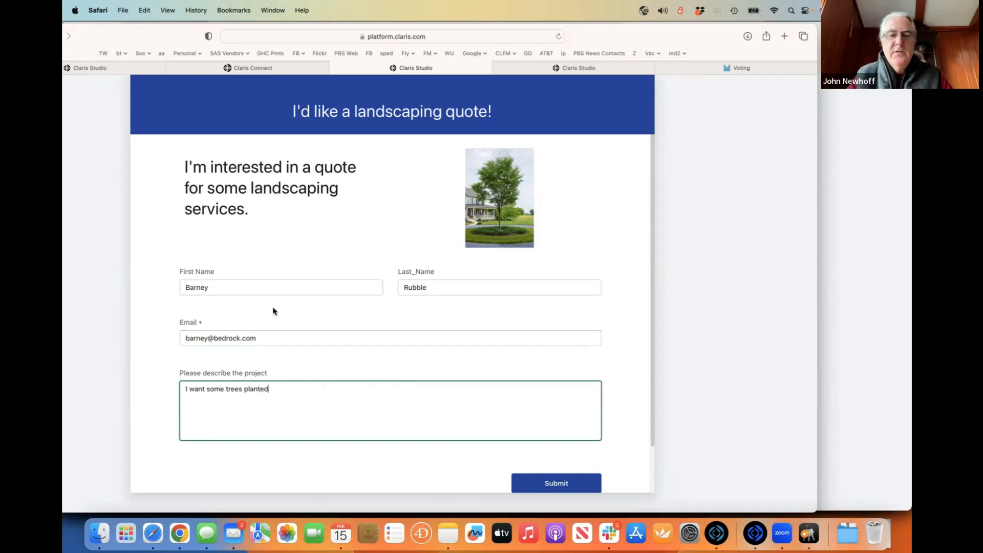
{"action": "left_click", "coordinate": [552, 477]}
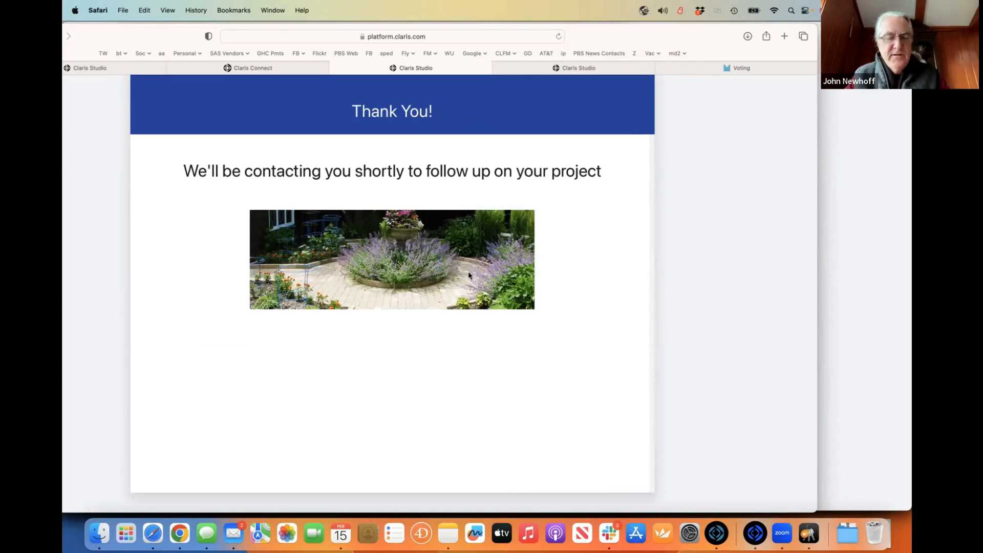
{"action": "key", "text": "super+Tab"}
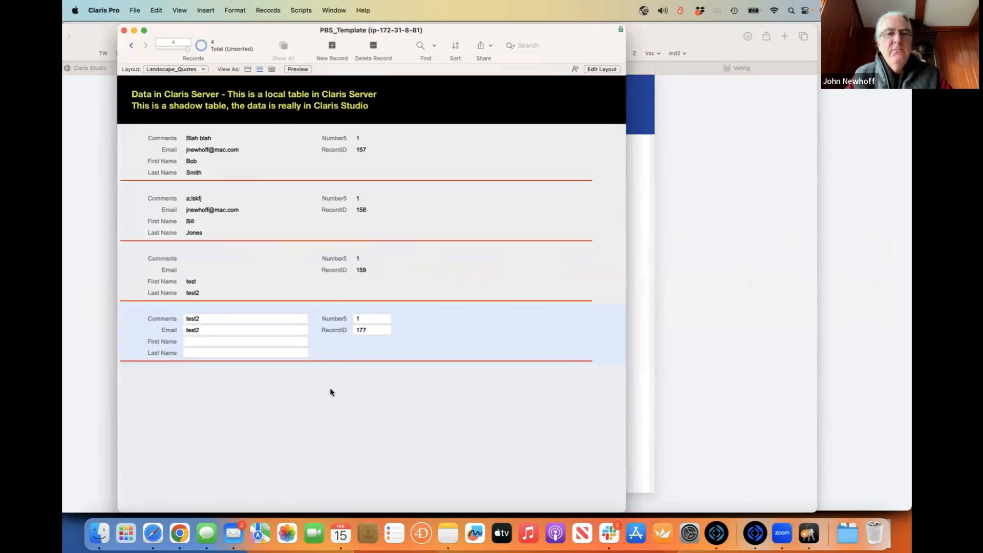
{"action": "key", "text": "super+Tab"}
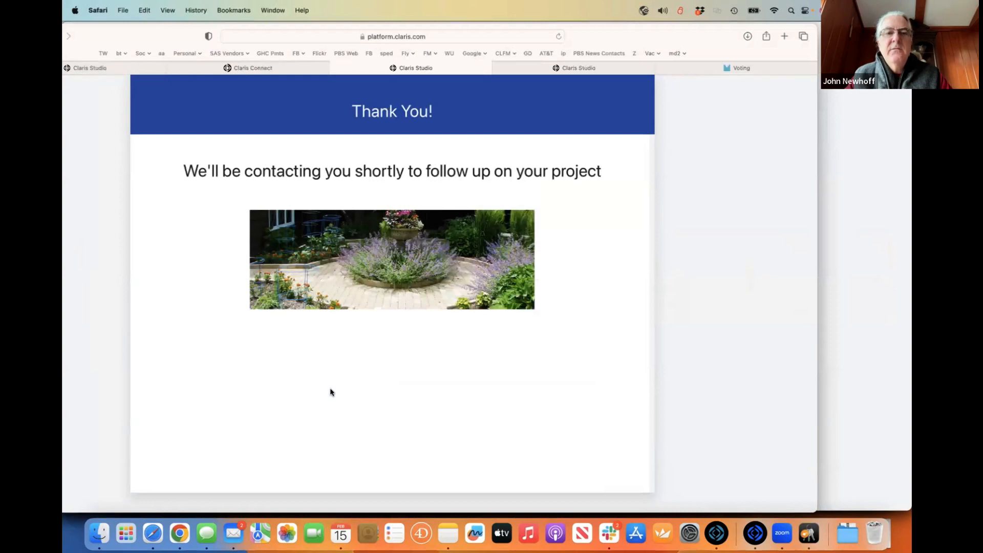
{"action": "key", "text": "super+Tab"}
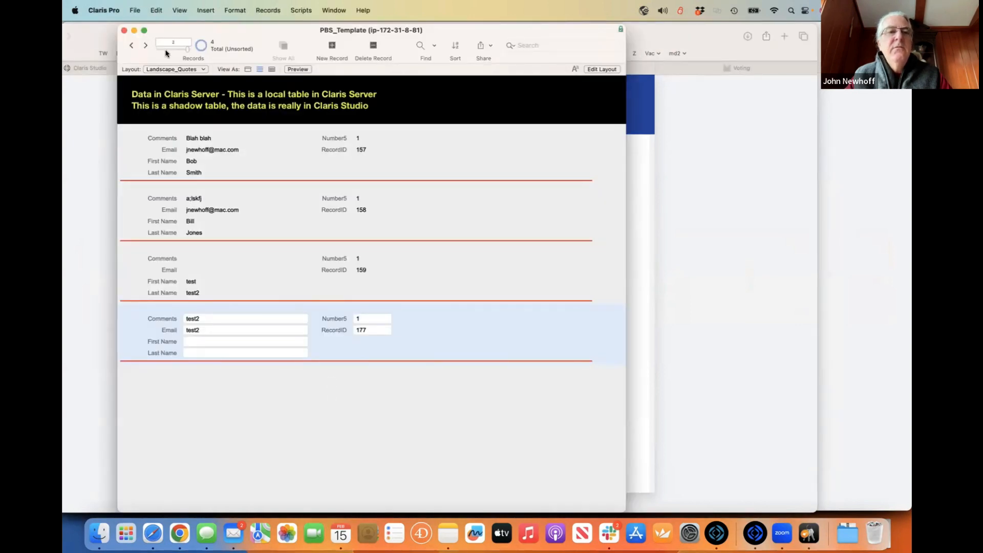
{"action": "left_click", "coordinate": [166, 50]}
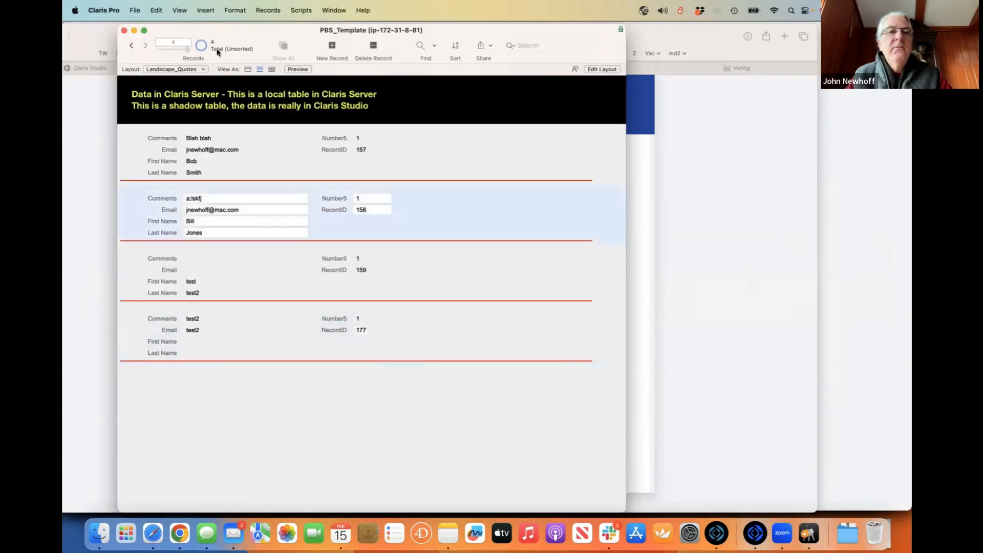
{"action": "left_click", "coordinate": [201, 44]}
{"action": "left_click", "coordinate": [201, 45]}
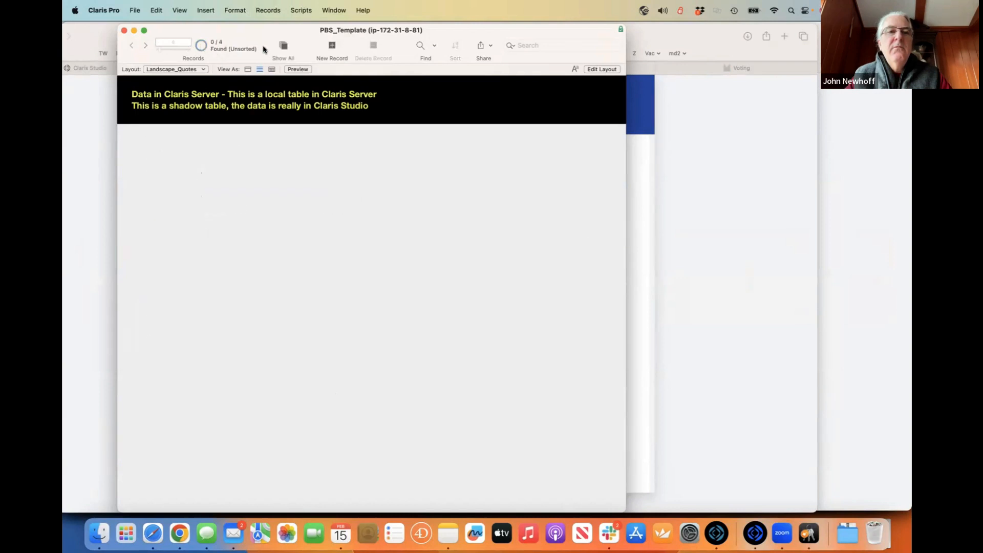
{"action": "left_click", "coordinate": [200, 45]}
{"action": "left_click", "coordinate": [201, 45]}
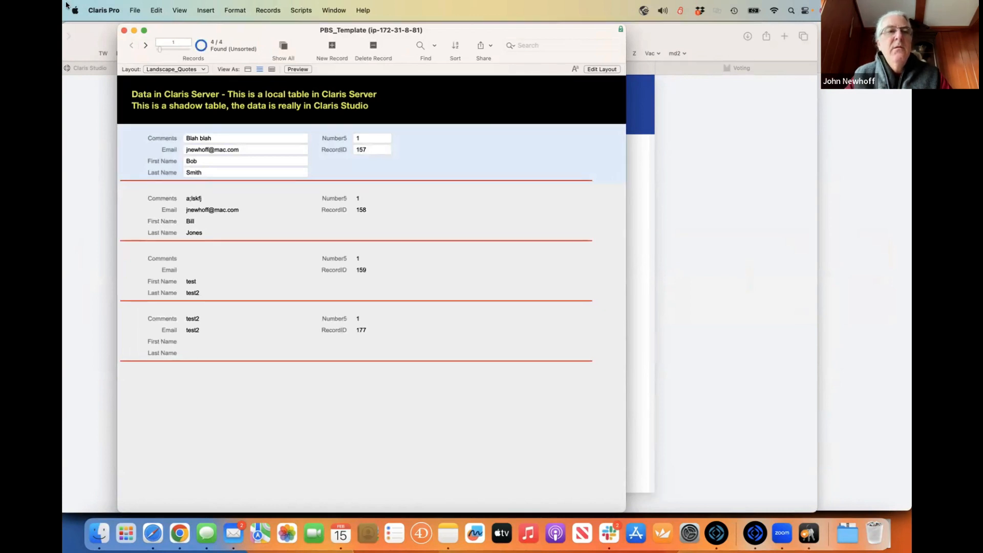
{"action": "left_click", "coordinate": [158, 10]}
{"action": "left_click", "coordinate": [280, 236]}
{"action": "left_click", "coordinate": [170, 69]}
{"action": "left_click", "coordinate": [170, 71]}
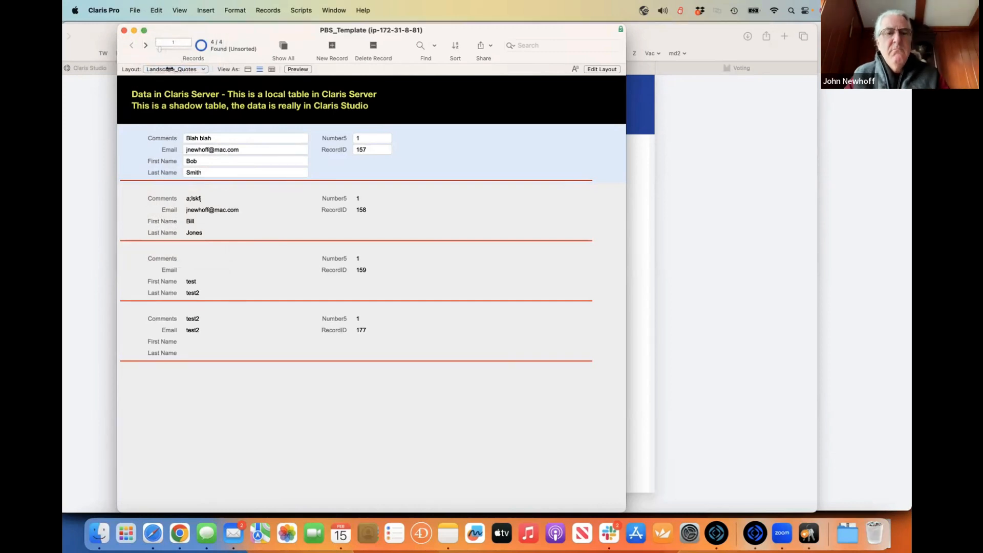
{"action": "key", "text": "super+Tab"}
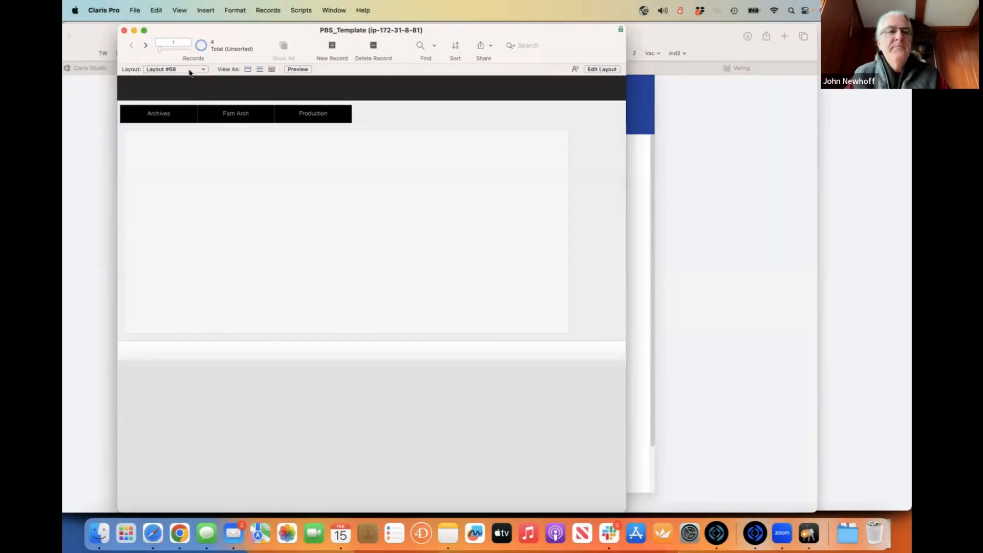
{"action": "left_click", "coordinate": [190, 70]}
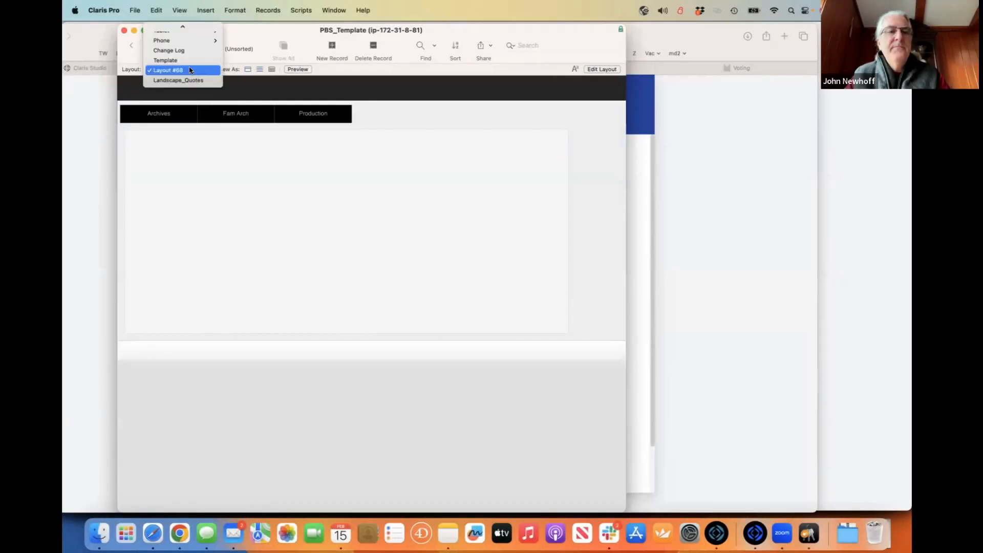
{"action": "left_click", "coordinate": [191, 81]}
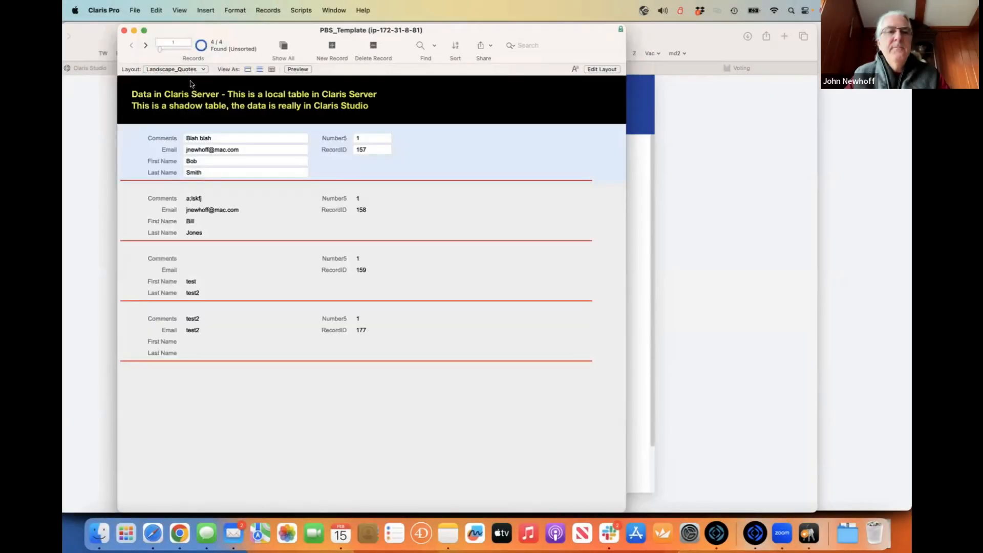
{"action": "left_click", "coordinate": [285, 49]}
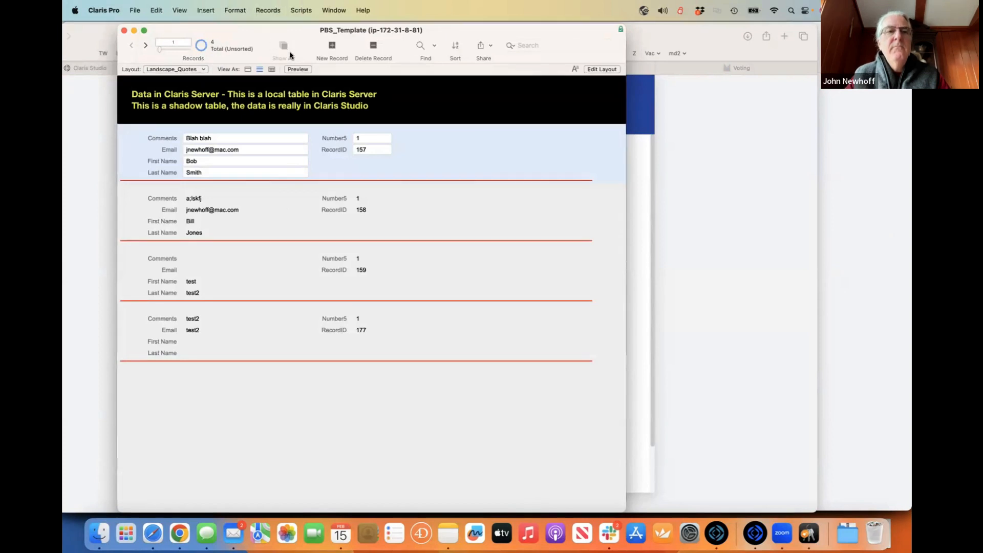
{"action": "left_click", "coordinate": [201, 45]}
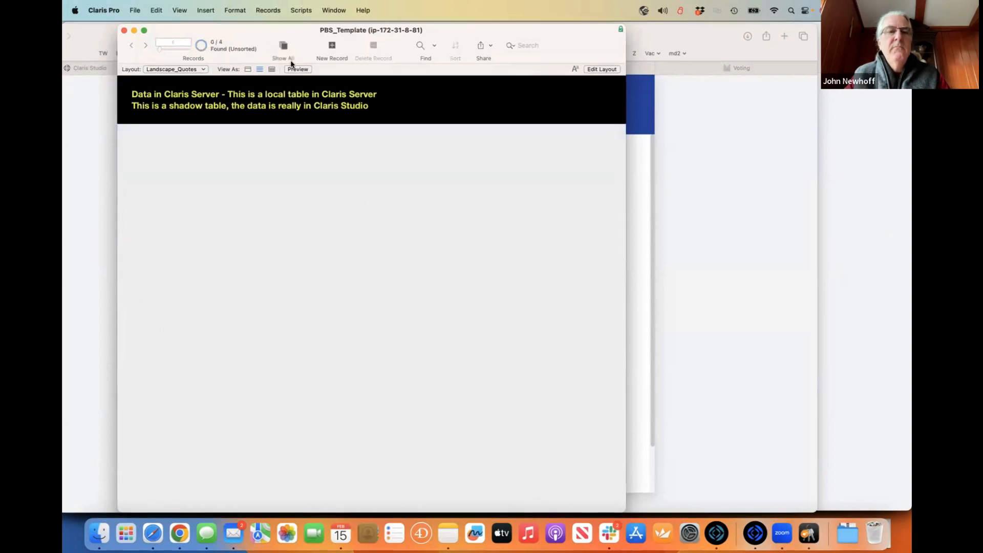
{"action": "left_click", "coordinate": [292, 62]}
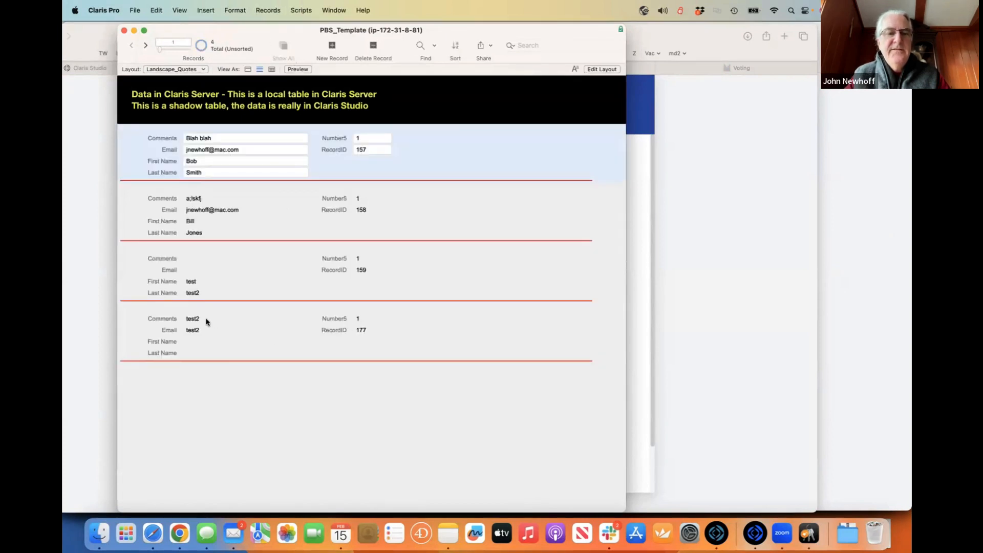
{"action": "left_click", "coordinate": [198, 324]}
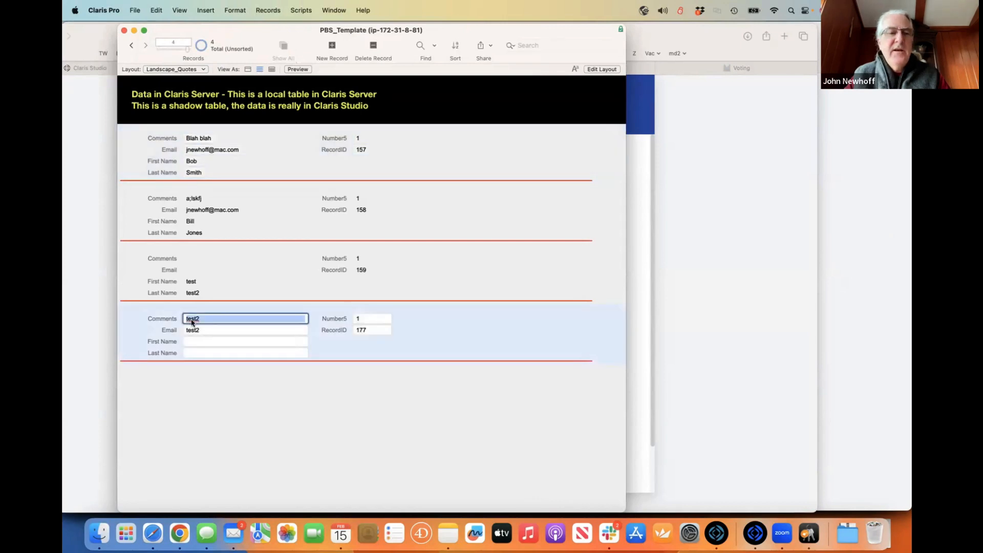
{"action": "left_click", "coordinate": [383, 402]}
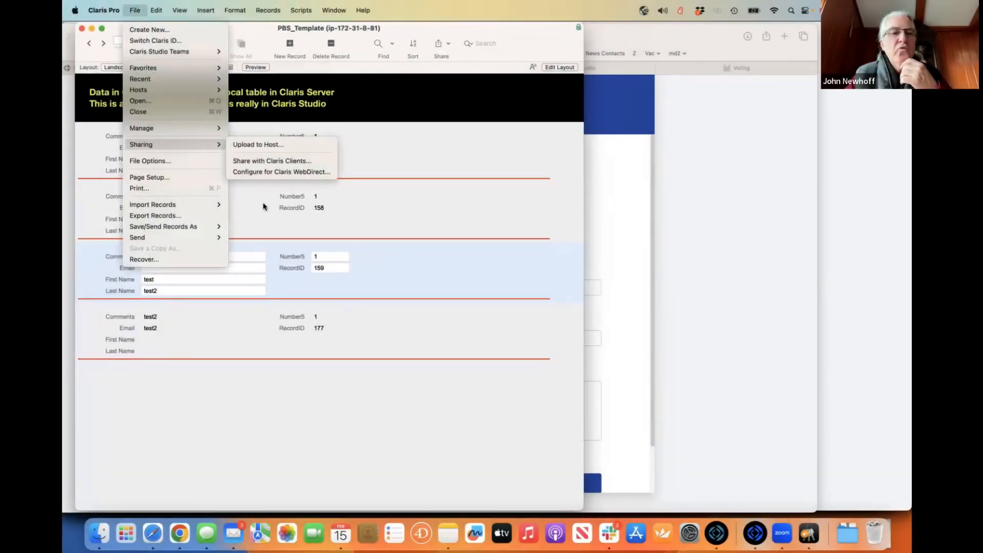
{"action": "left_click", "coordinate": [304, 266]}
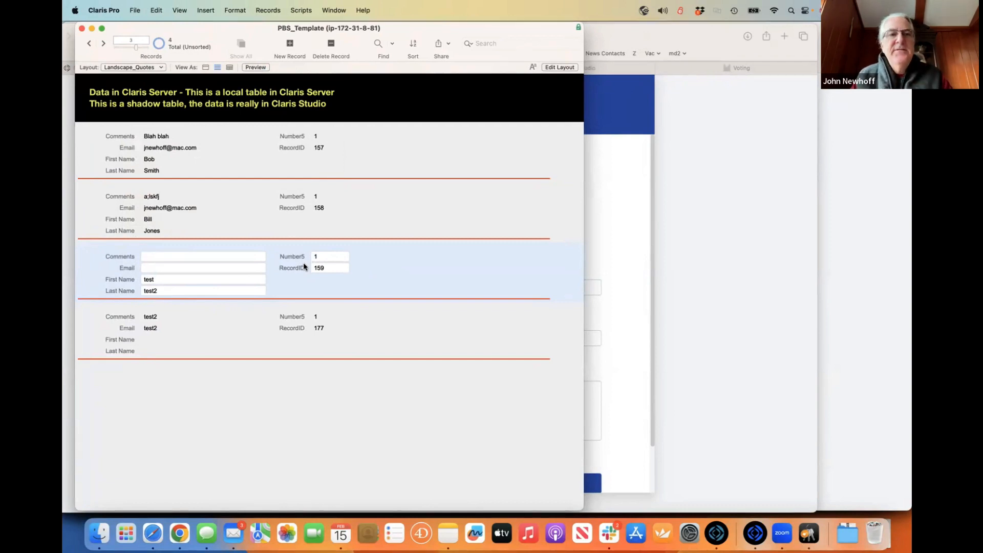
- Move the PBS_Template window aside and bring the blank Claris Studio quote form forward
{"action": "left_click_drag", "start_coordinate": [153, 40], "coordinate": [154, 47]}
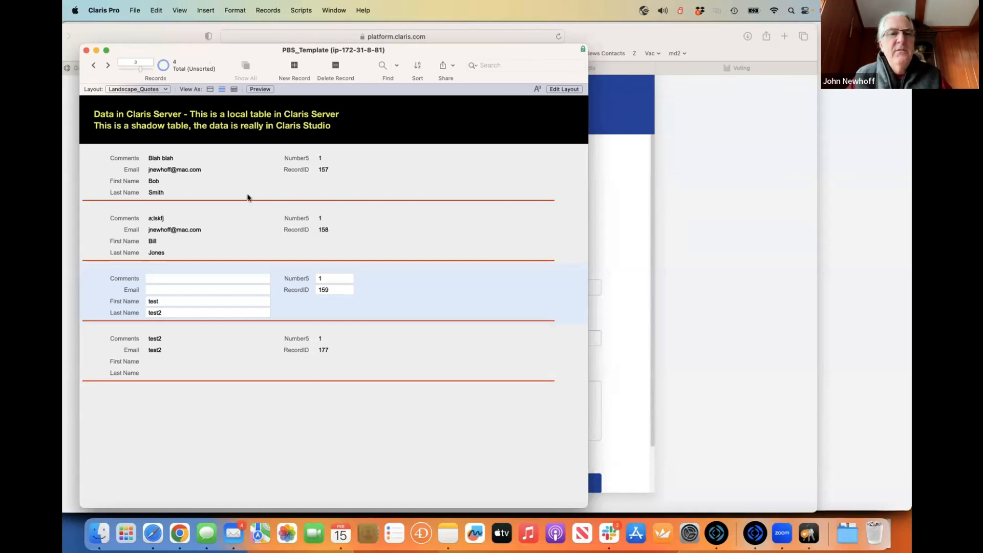
{"action": "left_click", "coordinate": [642, 257]}
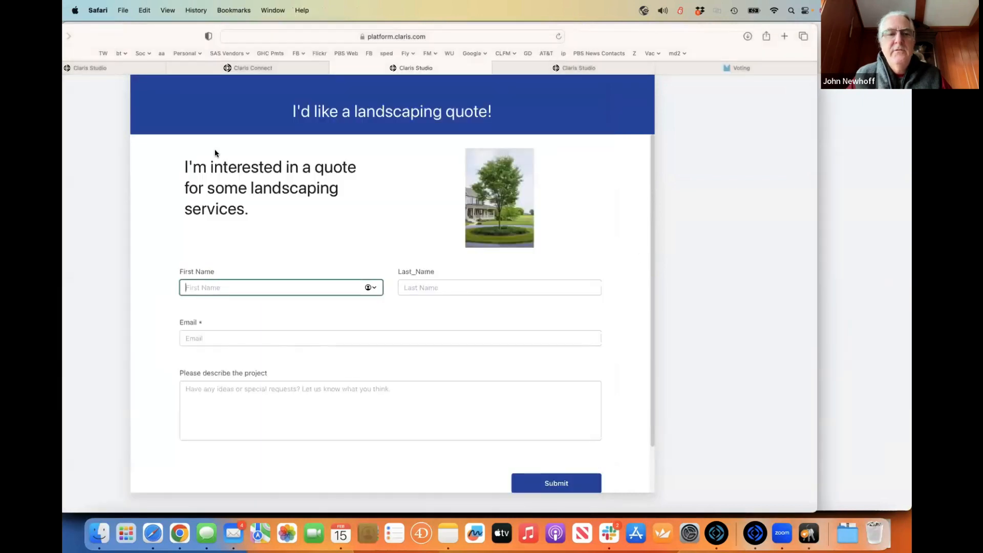
- Switch back to Claris Pro's PBS_Template window with Cmd+Tab
{"action": "key", "text": "super+Tab"}
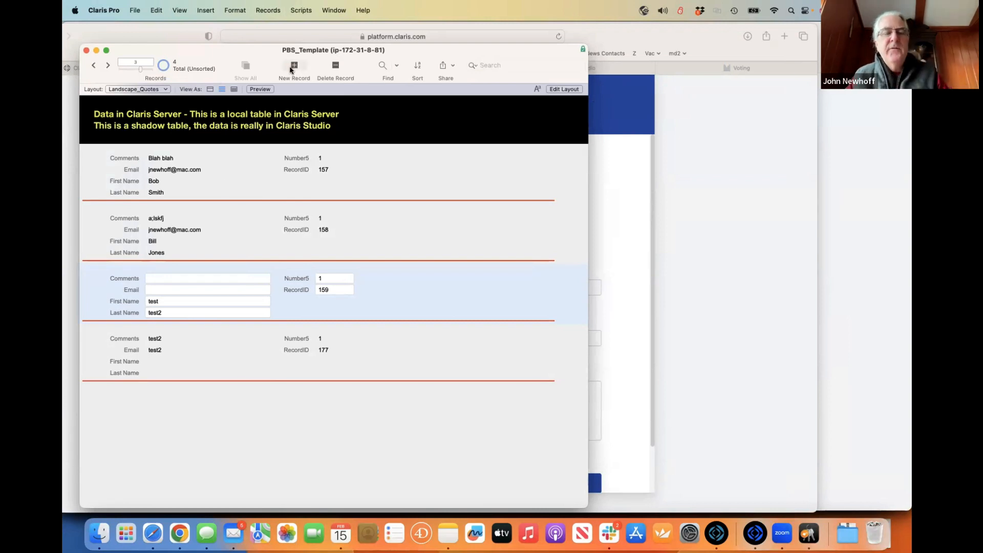
- Create a record with comment 'I want trees' plus the contact's first name, last name and e-mail, then commit it
{"action": "key", "text": "super+n"}
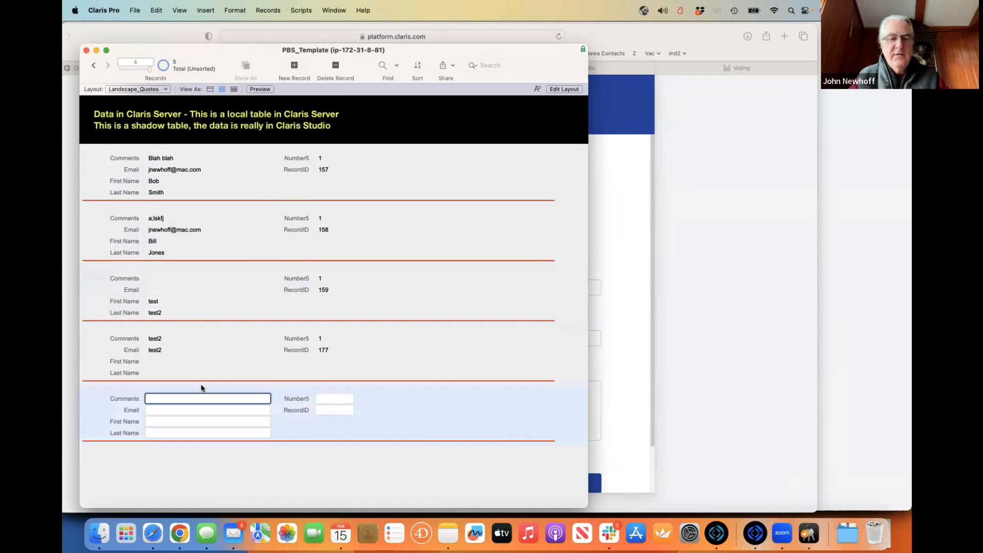
{"action": "type", "text": "I want trees"}
{"action": "key", "text": "Tab"}
{"action": "key", "text": "Tab"}
{"action": "key", "text": "Tab"}
{"action": "type", "text": "Barney"}
{"action": "key", "text": "Tab"}
{"action": "type", "text": "Rubble"}
{"action": "left_click", "coordinate": [175, 411]}
{"action": "type", "text": "barney"}
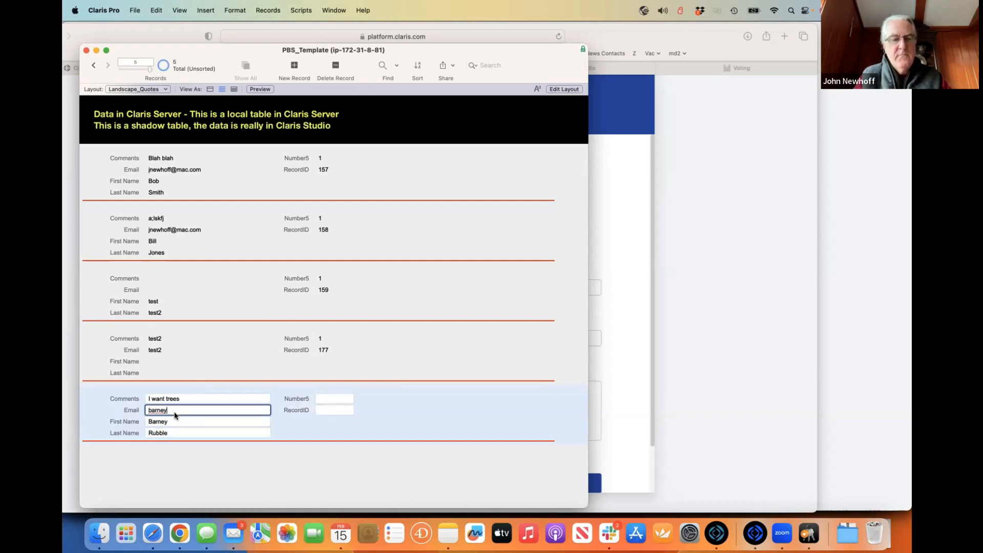
{"action": "type", "text": "@bedrock.com"}
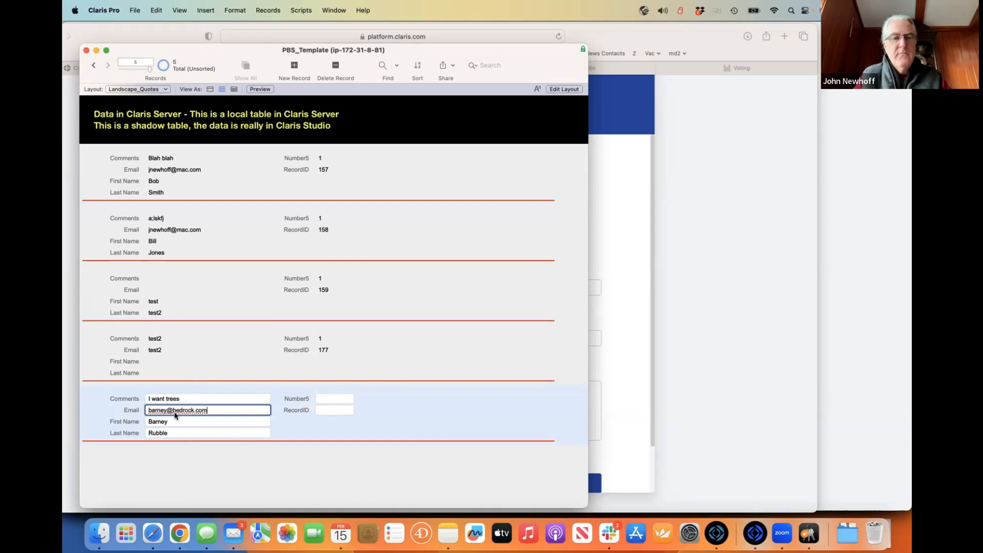
{"action": "key", "text": "Tab"}
{"action": "left_click", "coordinate": [328, 472]}
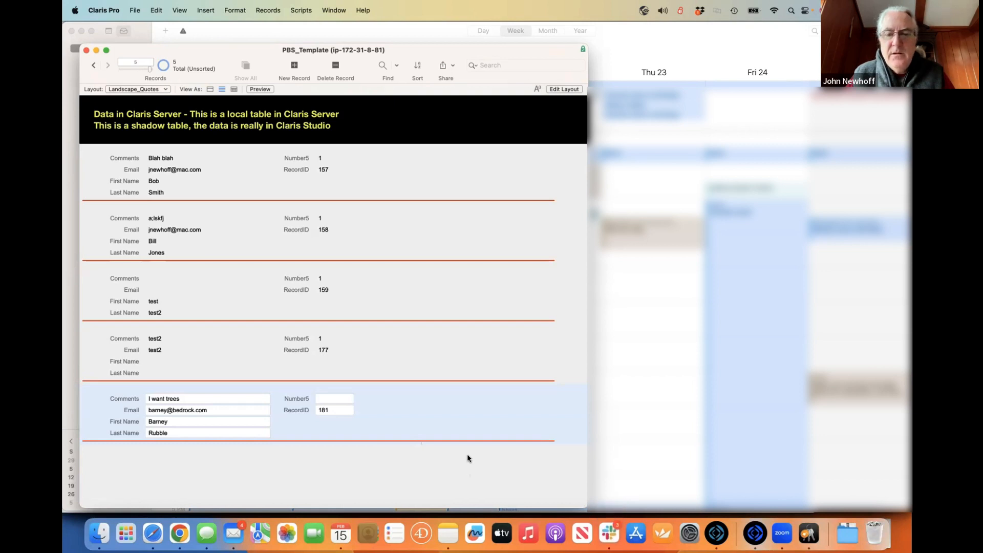
- Nudge the Claris Pro window, dismiss the Window menu, and switch over to FileMaker Pro
{"action": "left_click_drag", "start_coordinate": [215, 51], "coordinate": [210, 33]}
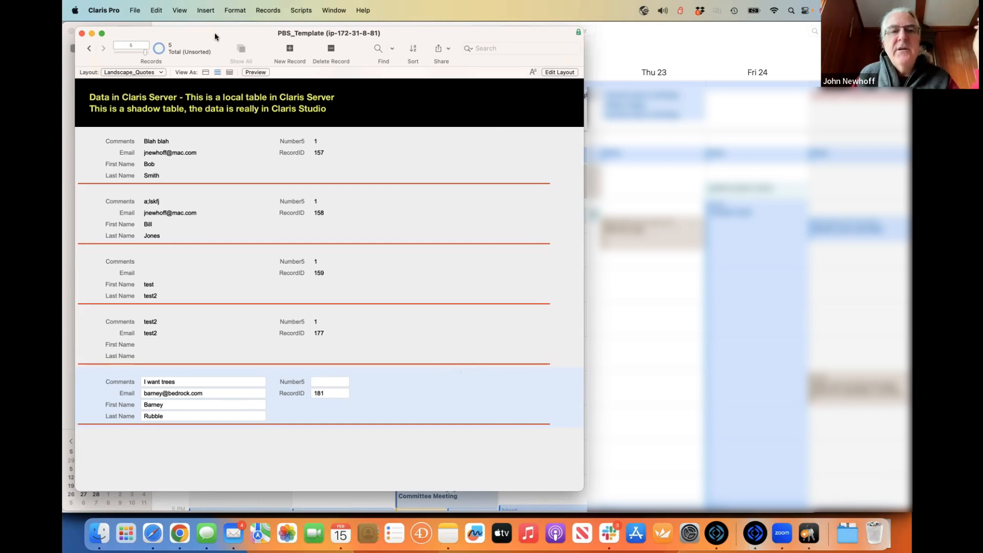
{"action": "left_click_drag", "start_coordinate": [207, 36], "coordinate": [216, 47]}
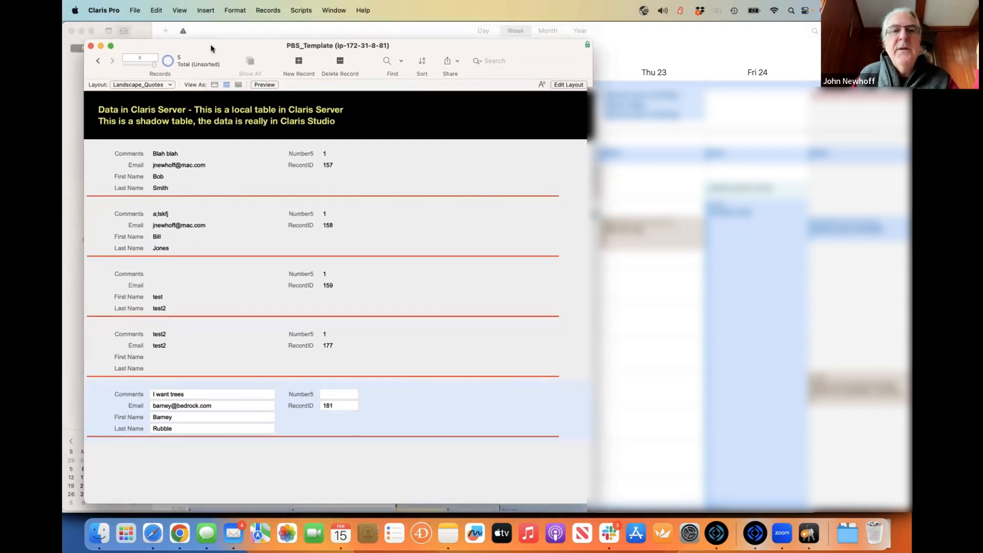
{"action": "left_click", "coordinate": [334, 10]}
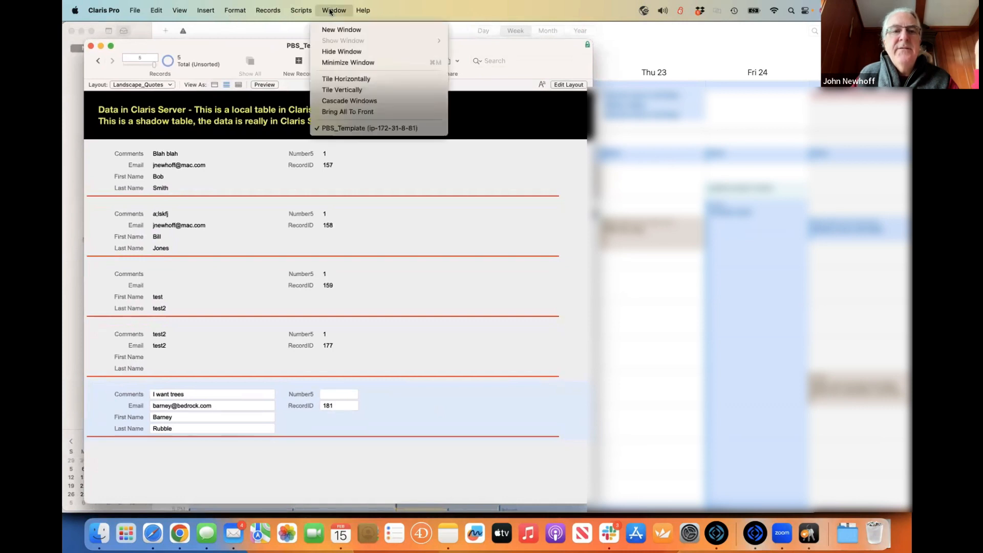
{"action": "left_click", "coordinate": [207, 148]}
{"action": "key", "text": "super+Tab"}
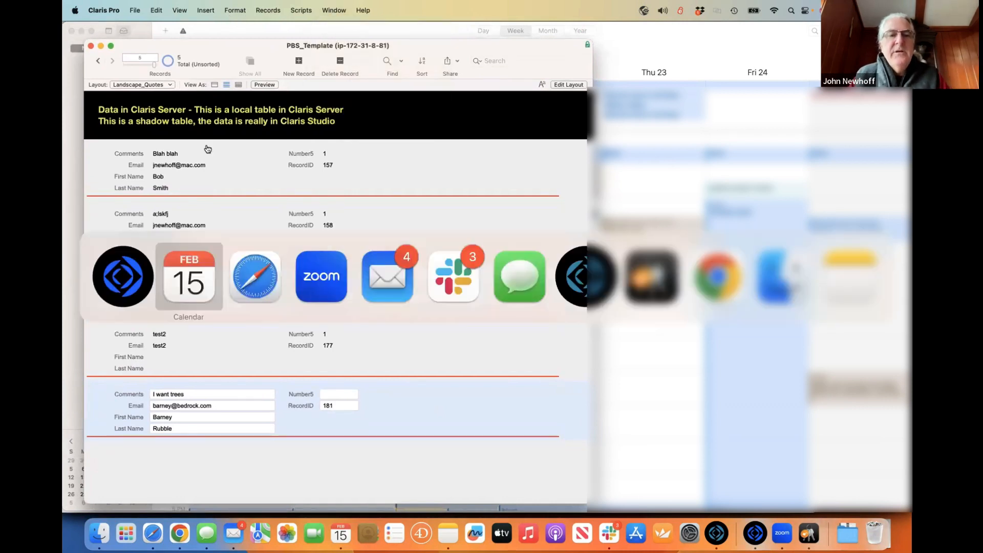
{"action": "key", "text": "super+Tab"}
{"action": "key", "text": "super+Tab"}
{"action": "key", "text": "super+Tab"}
{"action": "key", "text": "super+Tab"}
{"action": "key", "text": "super+Tab"}
{"action": "key", "text": "super+Tab"}
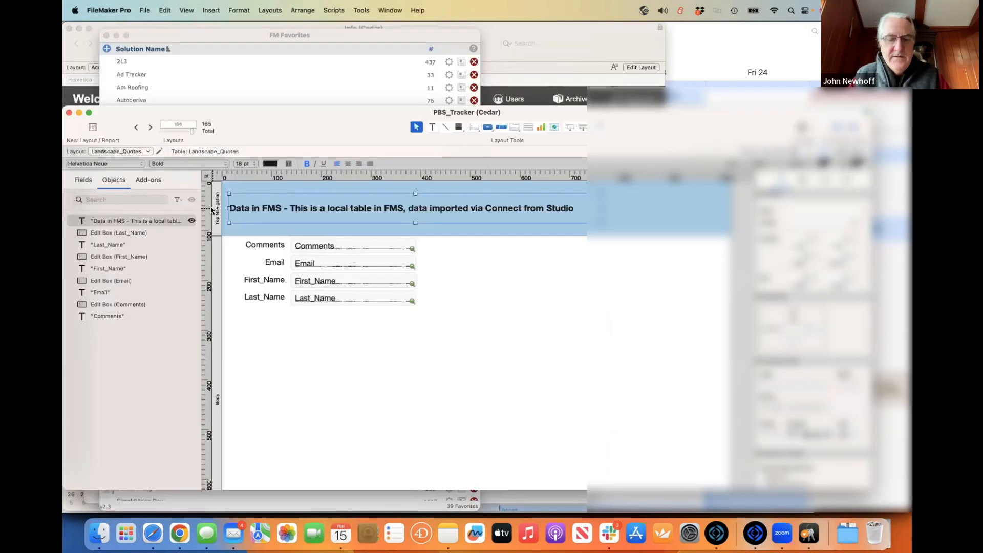
- In FileMaker Pro, browse PBS_Tracker's five local records from first to last
{"action": "key", "text": "super+b"}
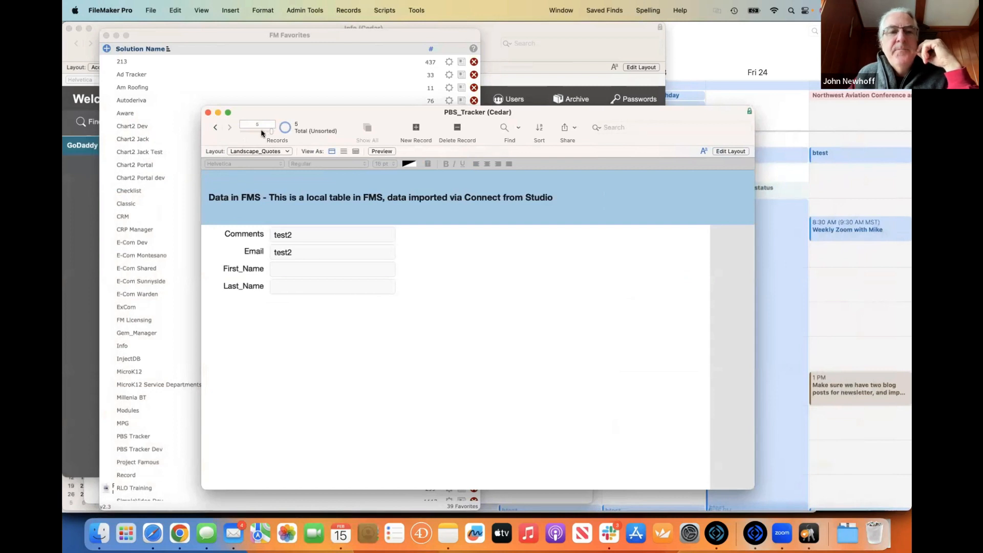
{"action": "left_click", "coordinate": [218, 127]}
{"action": "left_click", "coordinate": [218, 127]}
{"action": "left_click", "coordinate": [218, 127]}
{"action": "left_click", "coordinate": [218, 128]}
{"action": "left_click", "coordinate": [229, 128]}
{"action": "left_click", "coordinate": [229, 128]}
{"action": "left_click", "coordinate": [229, 128]}
{"action": "left_click", "coordinate": [229, 128]}
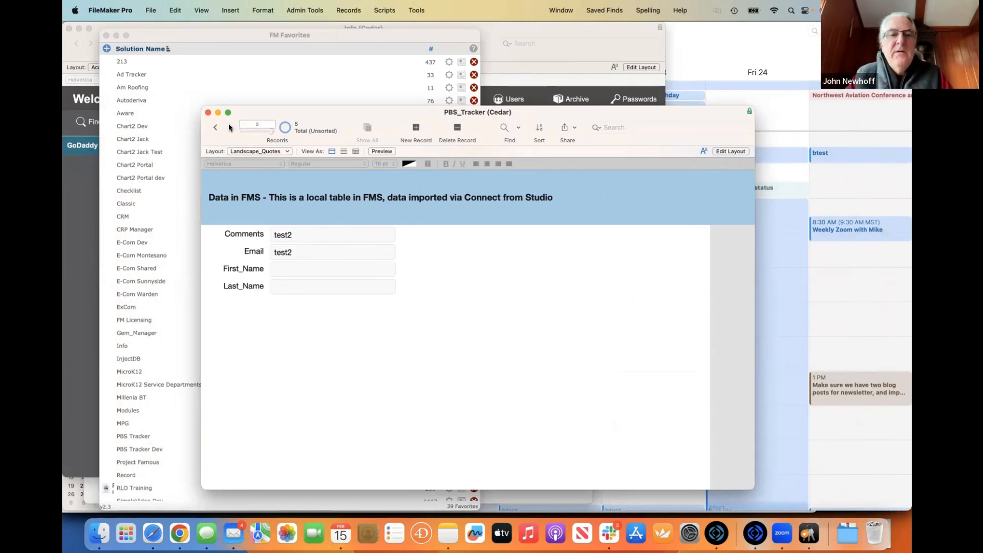
- Switch back to the Claris Pro shadow table, then on to Safari
{"action": "key", "text": "super+Tab"}
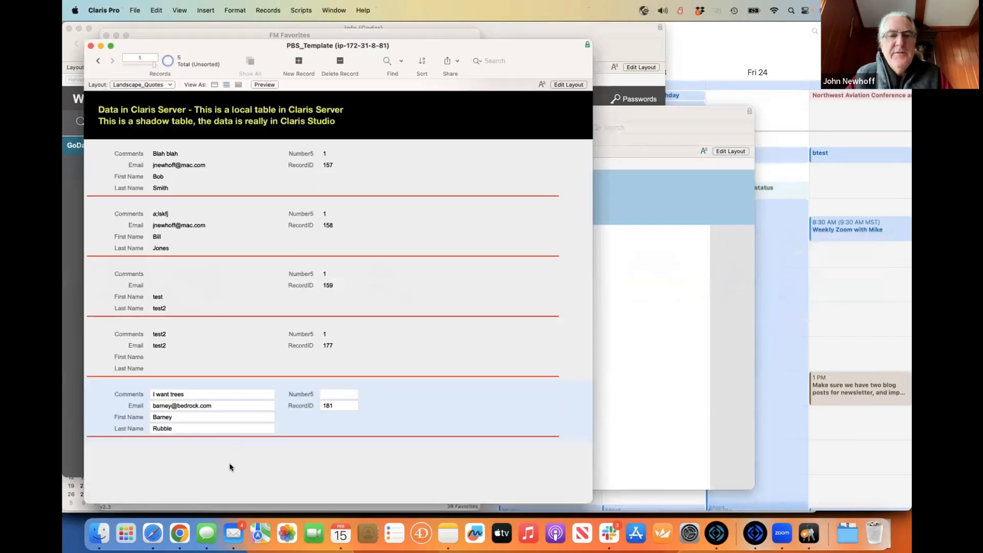
{"action": "key", "text": "super+Tab"}
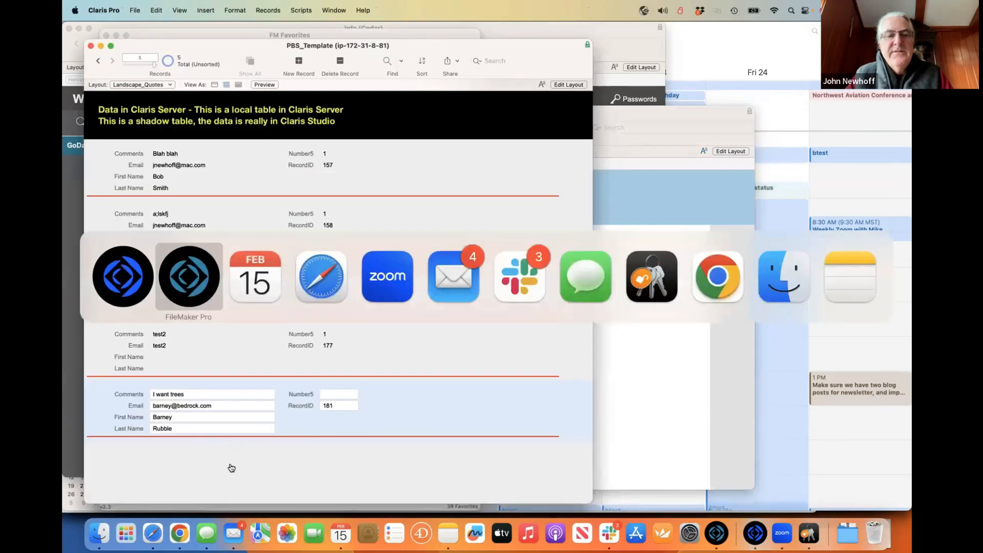
{"action": "key", "text": "super+Tab"}
{"action": "key", "text": "super+Tab"}
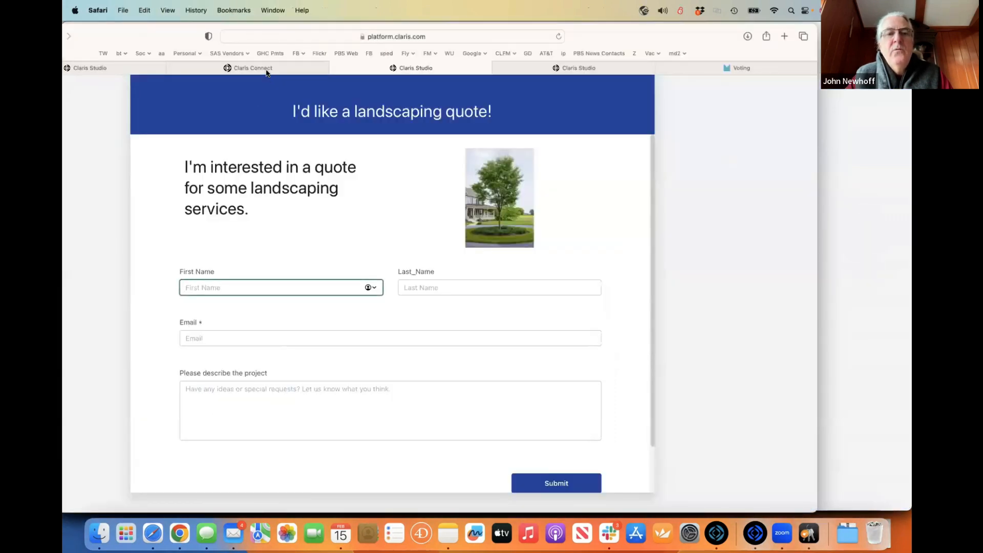
- Go from the Claris Connect flow history to the flow list and open the Claris Server flow
{"action": "left_click", "coordinate": [258, 68]}
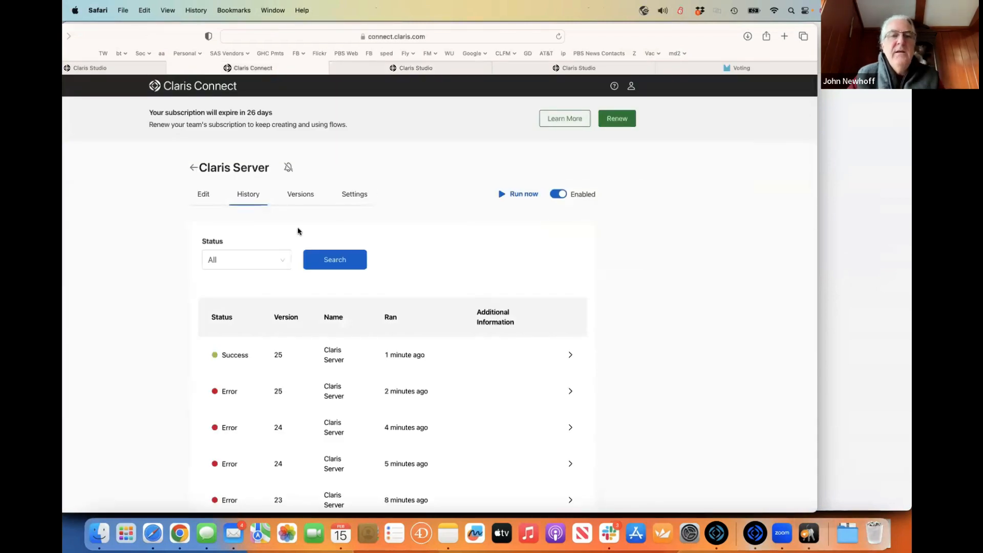
{"action": "left_click", "coordinate": [193, 168]}
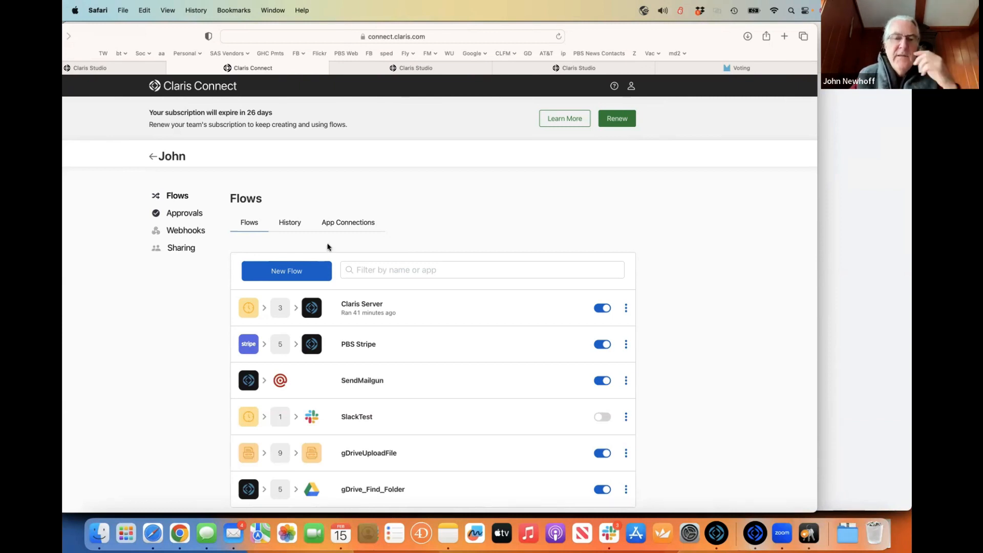
{"action": "left_click", "coordinate": [365, 307]}
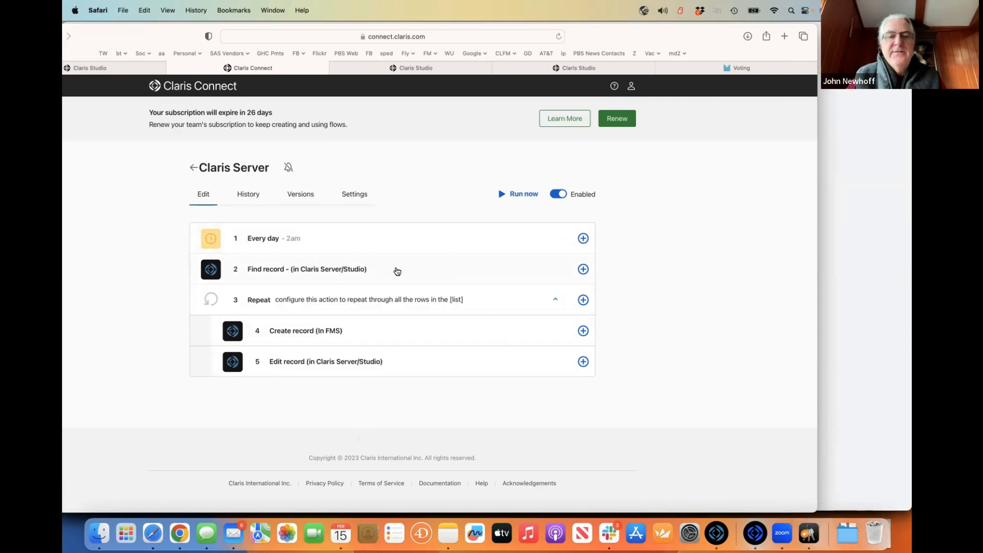
{"action": "left_click", "coordinate": [397, 271]}
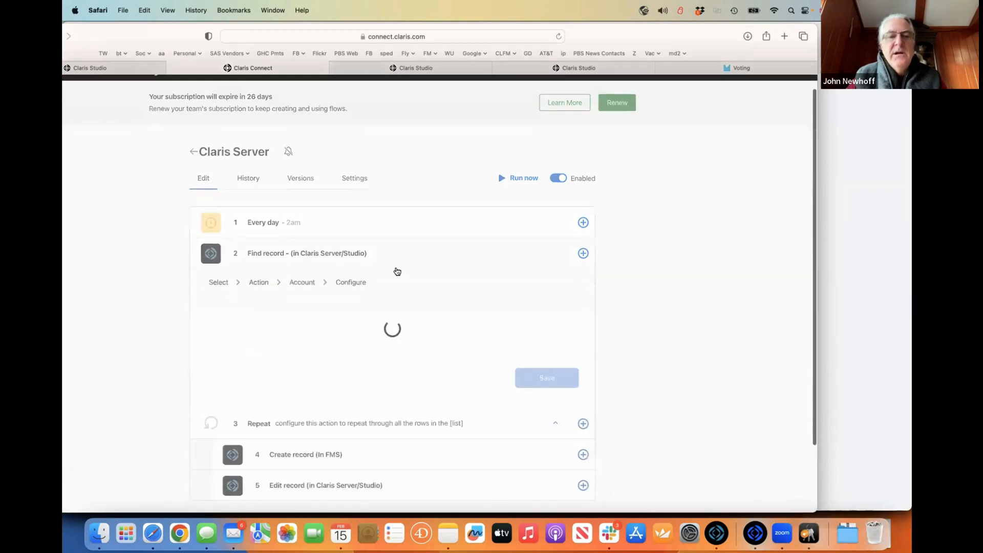
{"action": "scroll", "coordinate": [397, 270], "scroll_direction": "down", "scroll_amount": 1}
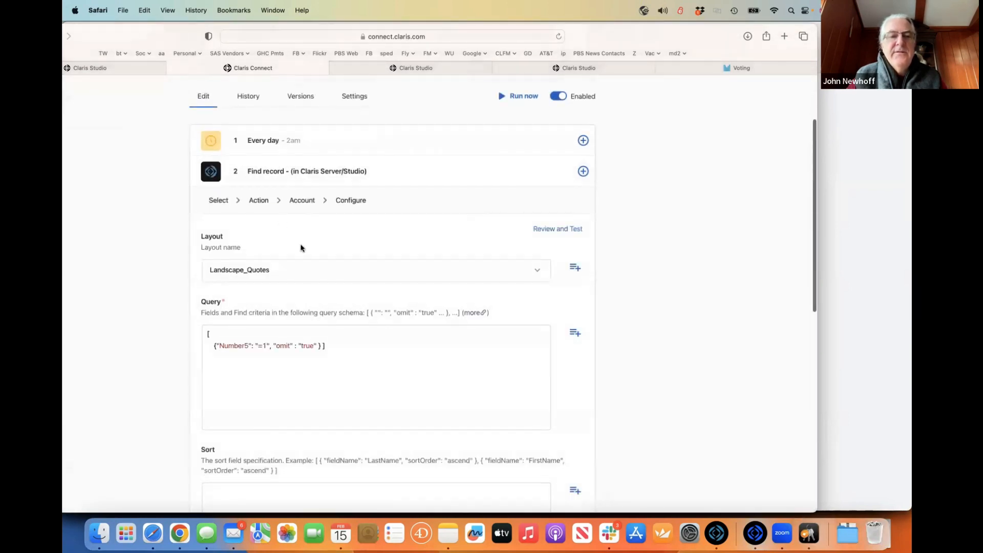
{"action": "scroll", "coordinate": [301, 248], "scroll_direction": "down", "scroll_amount": 2}
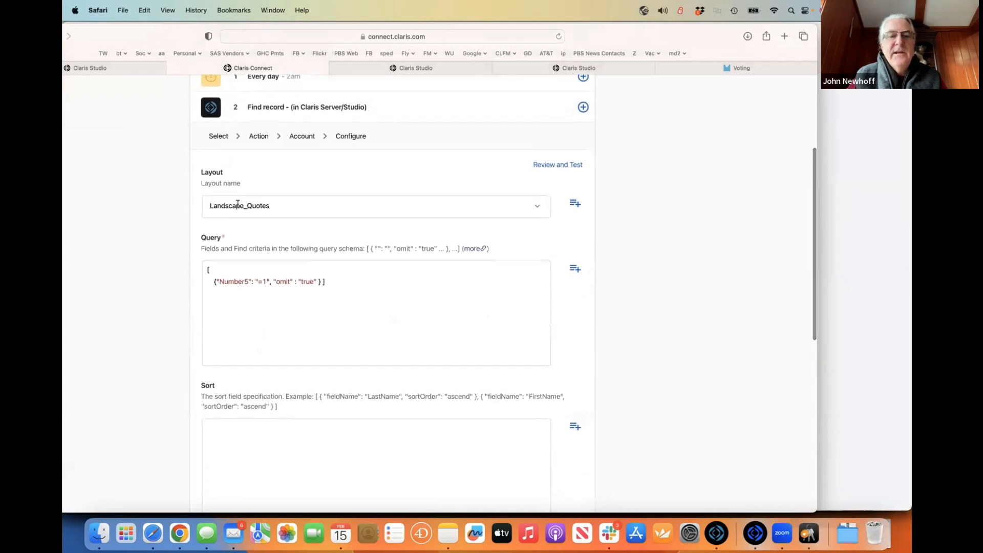
{"action": "left_click_drag", "start_coordinate": [210, 281], "coordinate": [331, 281]}
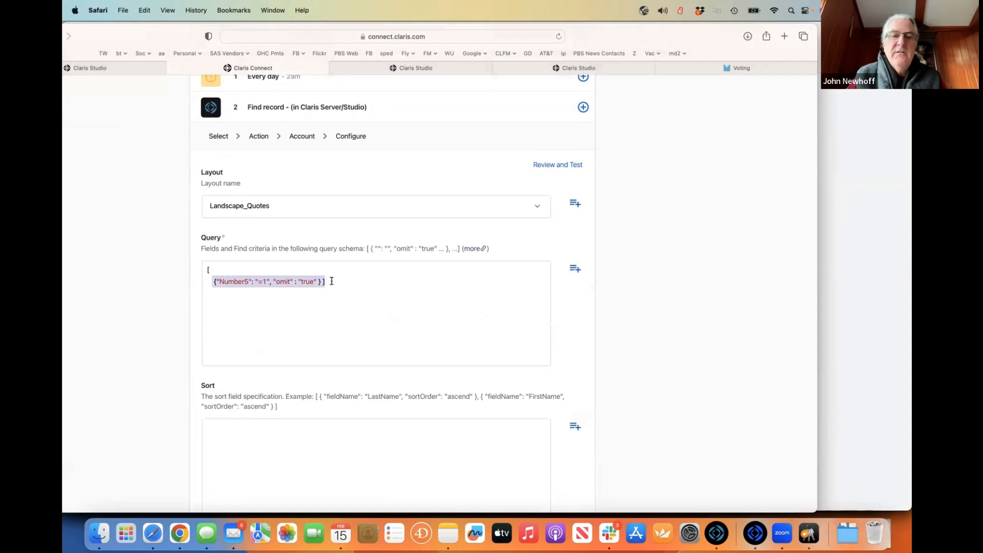
{"action": "left_click", "coordinate": [264, 282]}
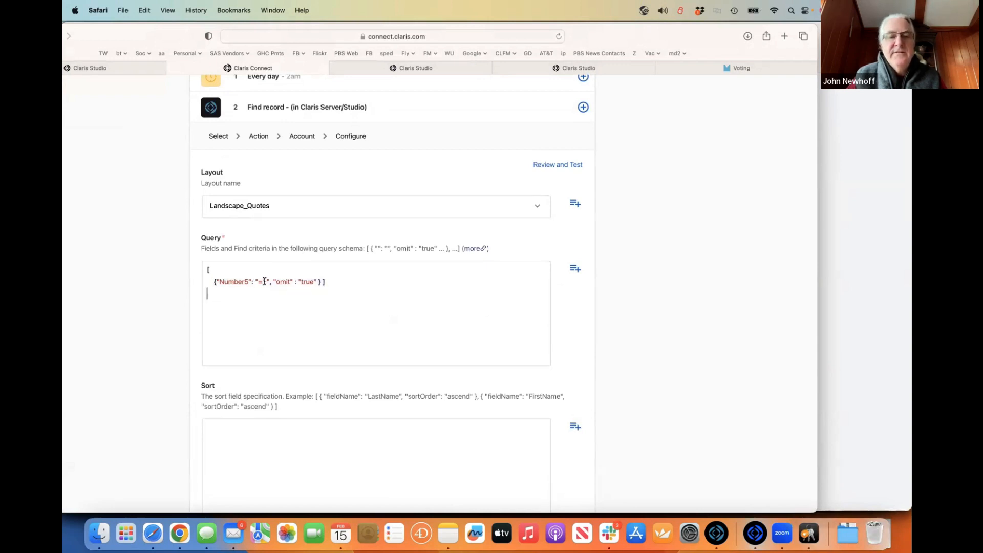
{"action": "left_click_drag", "start_coordinate": [261, 281], "coordinate": [267, 281]}
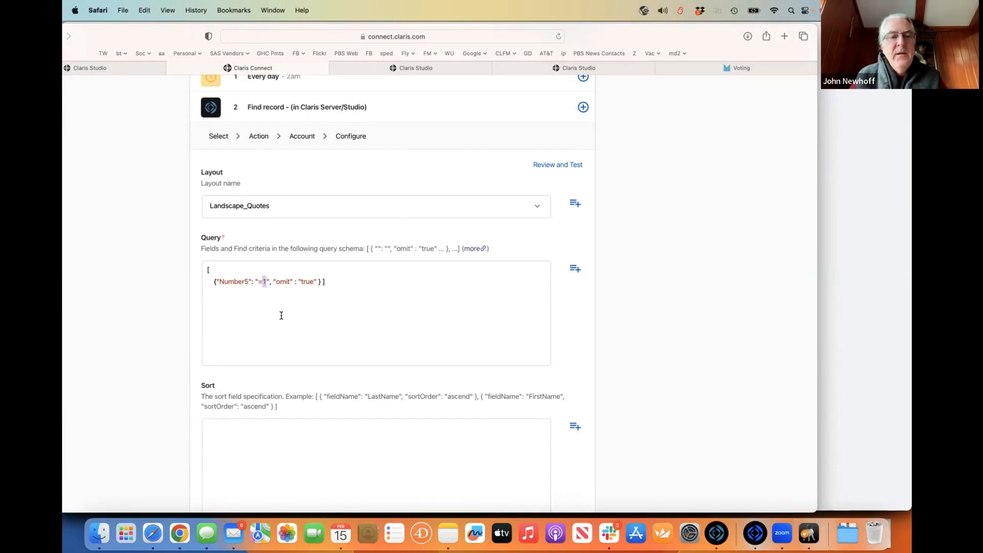
{"action": "scroll", "coordinate": [281, 315], "scroll_direction": "down", "scroll_amount": 3}
{"action": "double_click", "coordinate": [228, 227]}
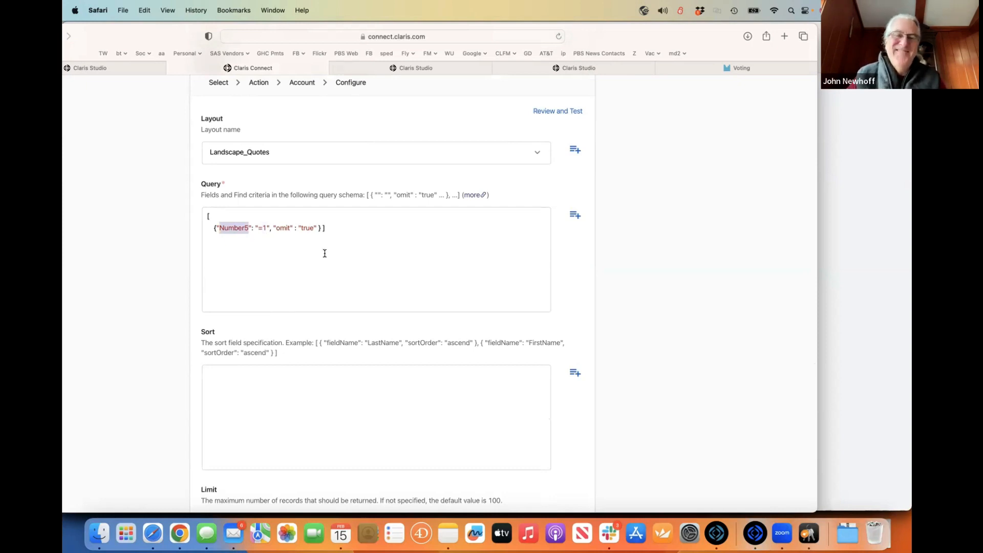
{"action": "scroll", "coordinate": [325, 253], "scroll_direction": "up", "scroll_amount": 4}
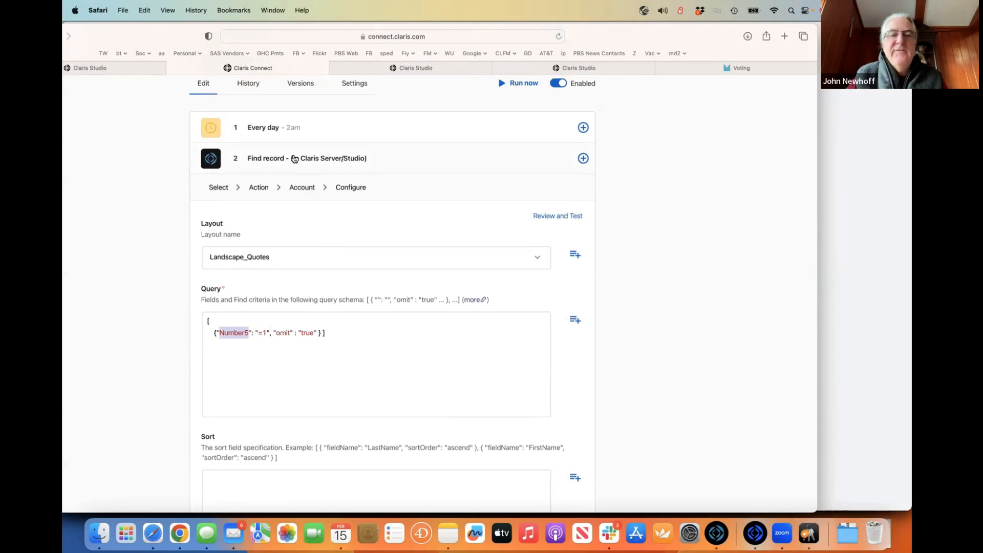
{"action": "left_click", "coordinate": [294, 159]}
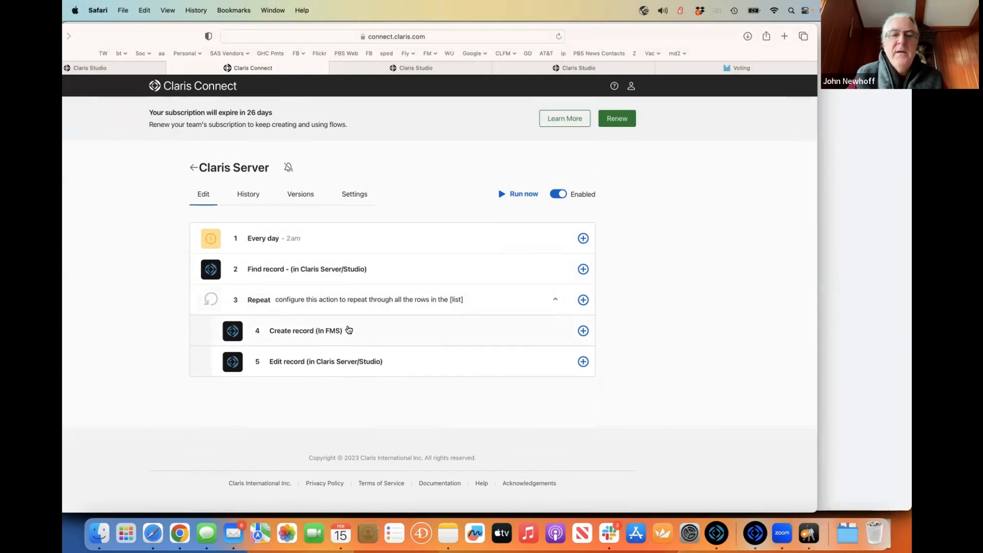
{"action": "left_click", "coordinate": [348, 329]}
{"action": "scroll", "coordinate": [347, 329], "scroll_direction": "down", "scroll_amount": 3}
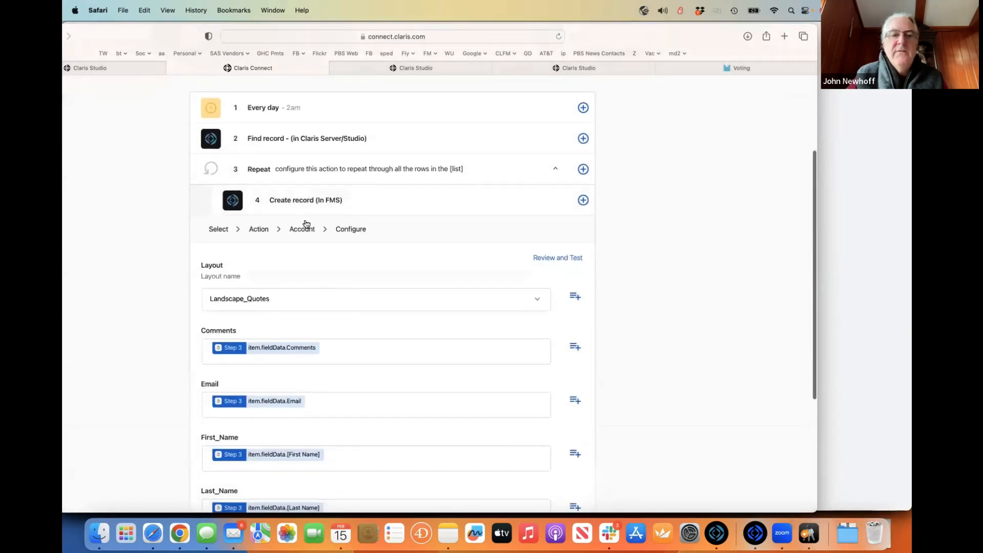
{"action": "scroll", "coordinate": [309, 253], "scroll_direction": "down", "scroll_amount": 3}
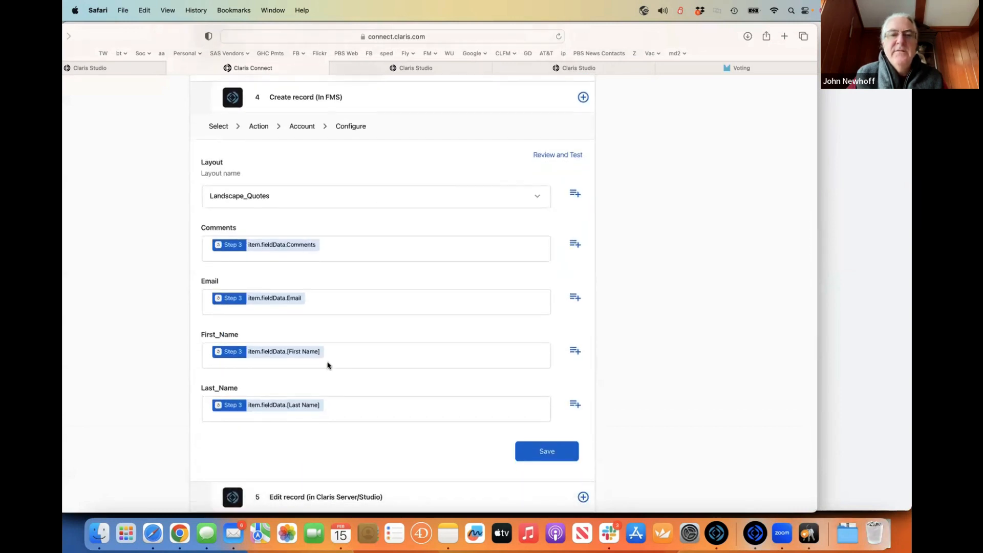
{"action": "scroll", "coordinate": [330, 368], "scroll_direction": "up", "scroll_amount": 3}
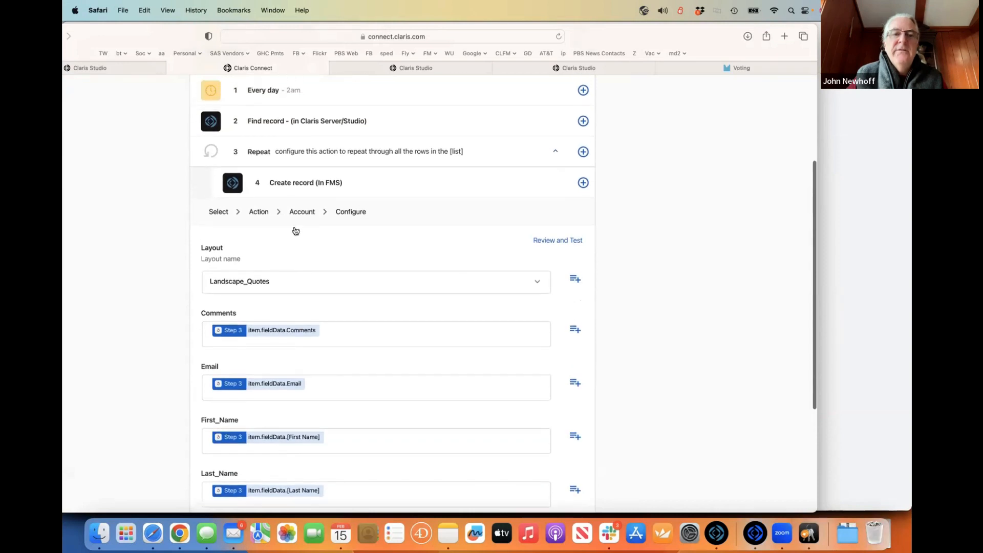
{"action": "left_click", "coordinate": [291, 184]}
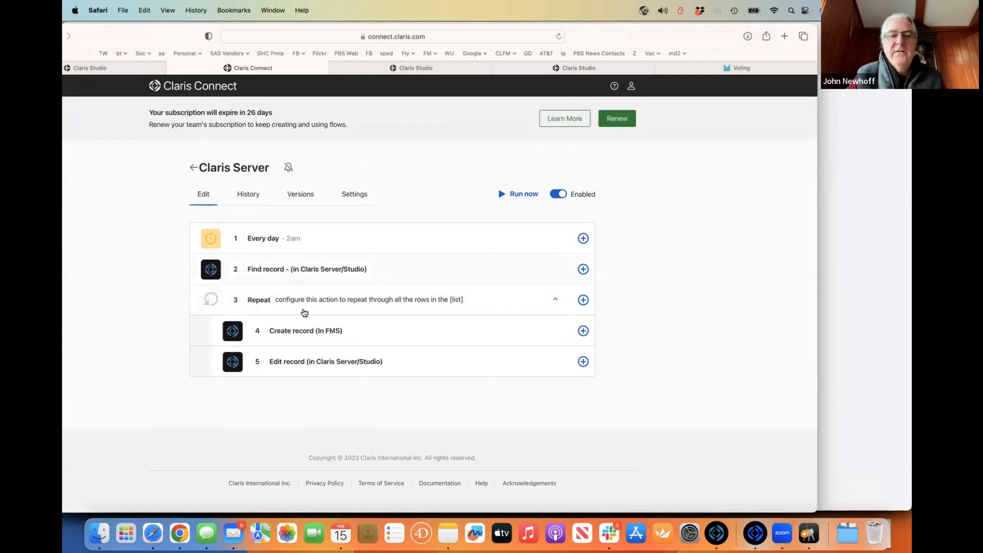
- Expand step 5 Edit record, check that Number5 is set to 1, and save it
{"action": "left_click", "coordinate": [323, 364]}
{"action": "scroll", "coordinate": [323, 365], "scroll_direction": "down", "scroll_amount": 5}
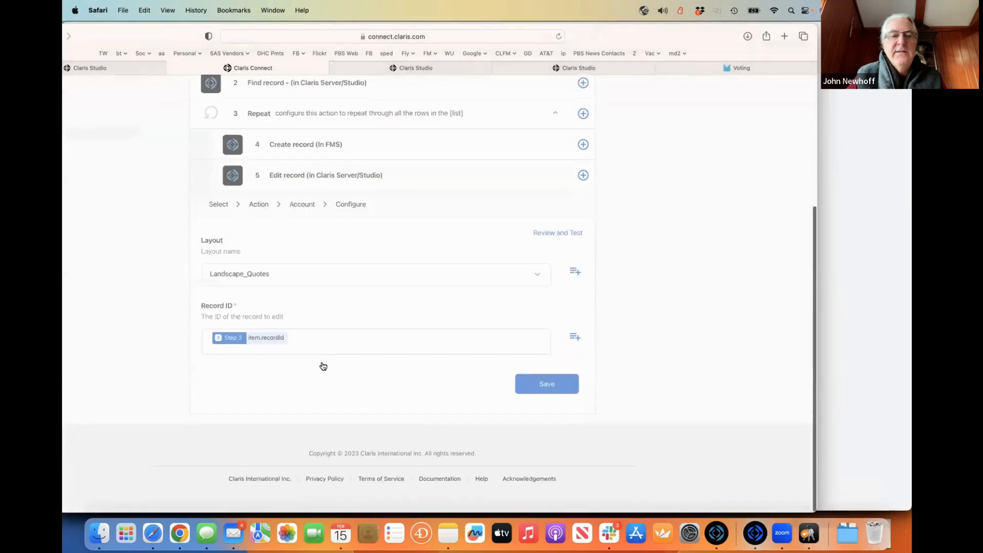
{"action": "scroll", "coordinate": [300, 346], "scroll_direction": "down", "scroll_amount": 5}
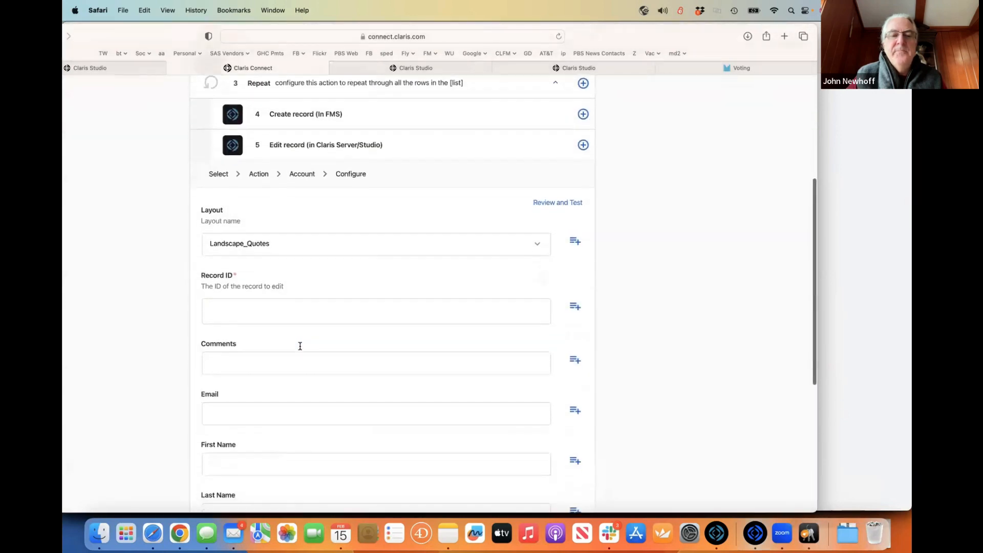
{"action": "left_click_drag", "start_coordinate": [224, 359], "coordinate": [199, 363]}
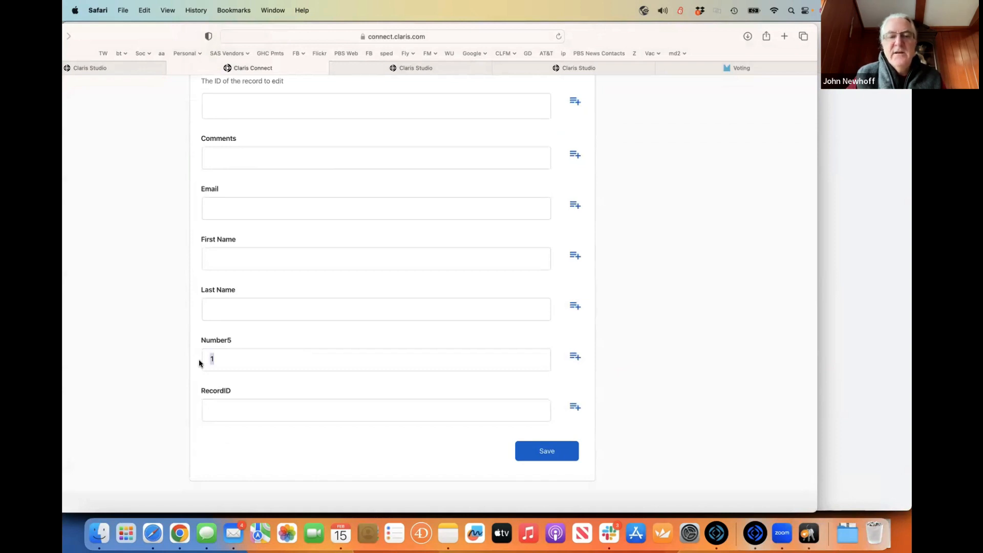
{"action": "left_click", "coordinate": [556, 447]}
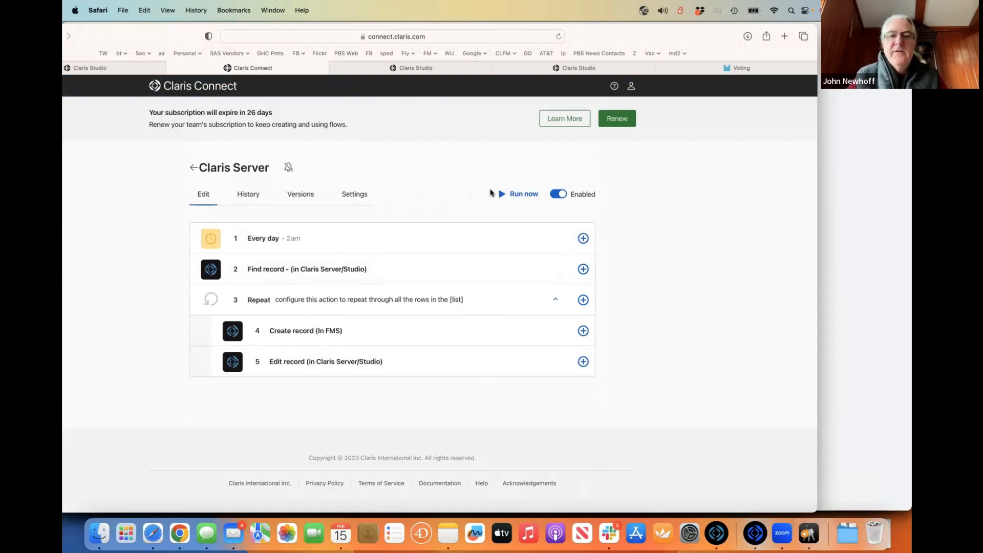
- Run the Claris Server flow now, then switch to FileMaker Pro
{"action": "left_click", "coordinate": [520, 194]}
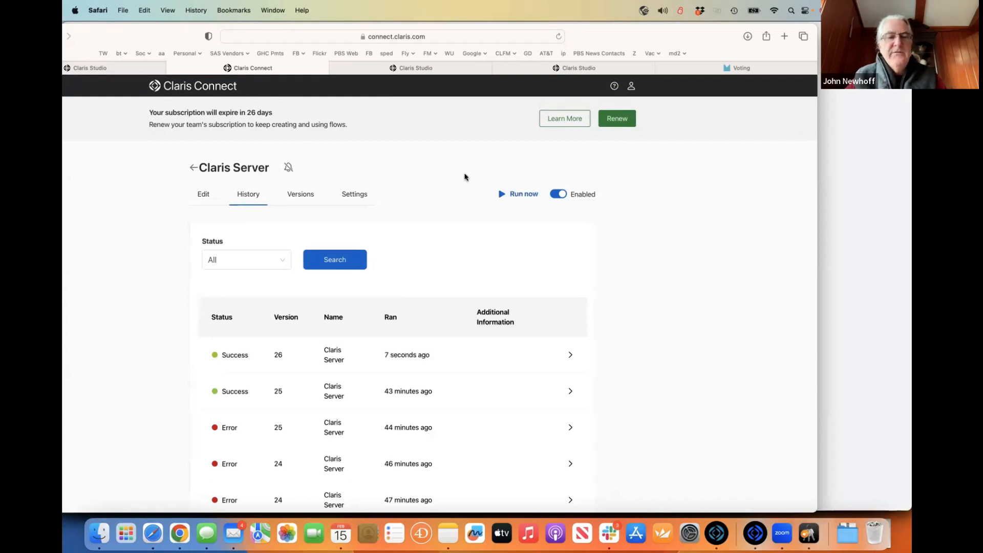
{"action": "key", "text": "super+Tab"}
{"action": "key", "text": "super+Tab"}
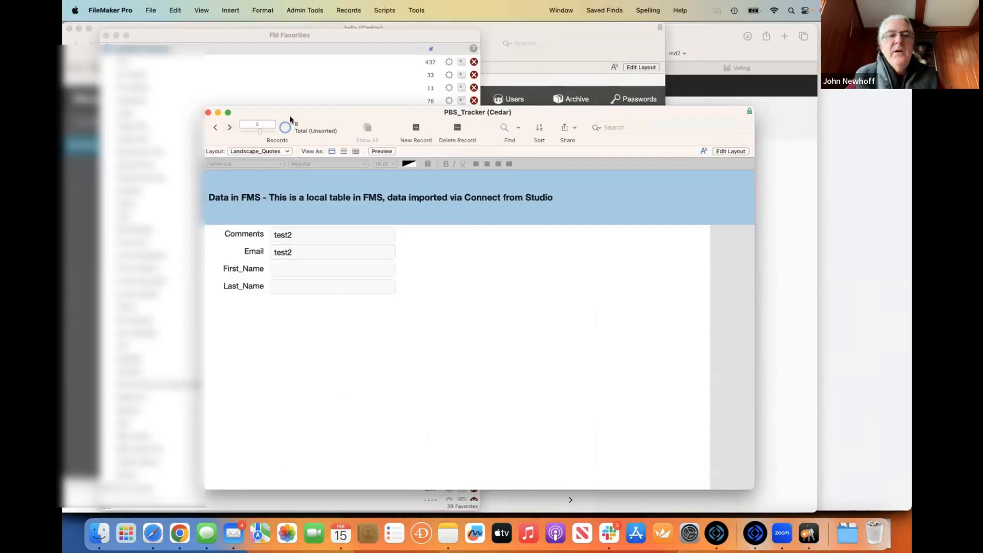
- Page forward through imported quote records 5 to 8, stepping back to 7 once
{"action": "left_click", "coordinate": [230, 128]}
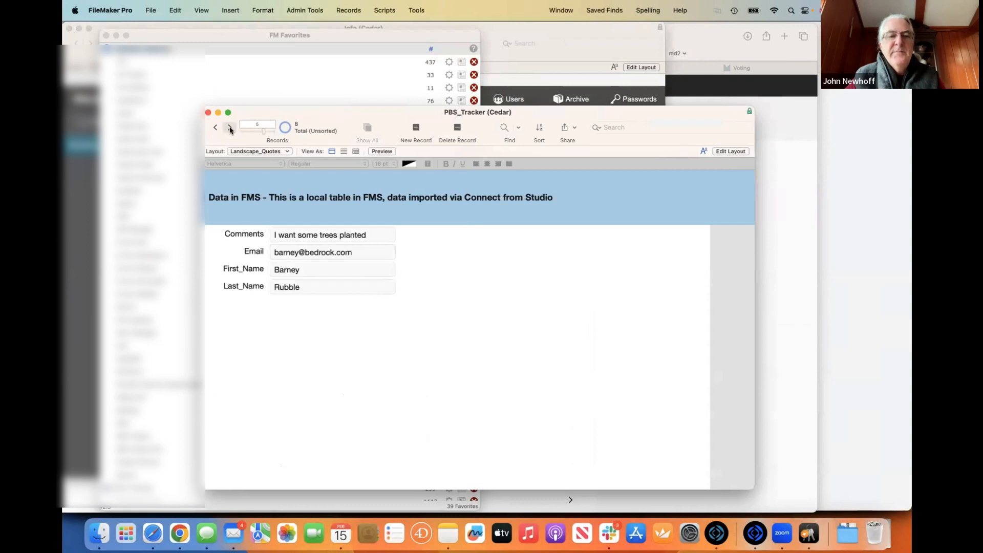
{"action": "left_click", "coordinate": [230, 128]}
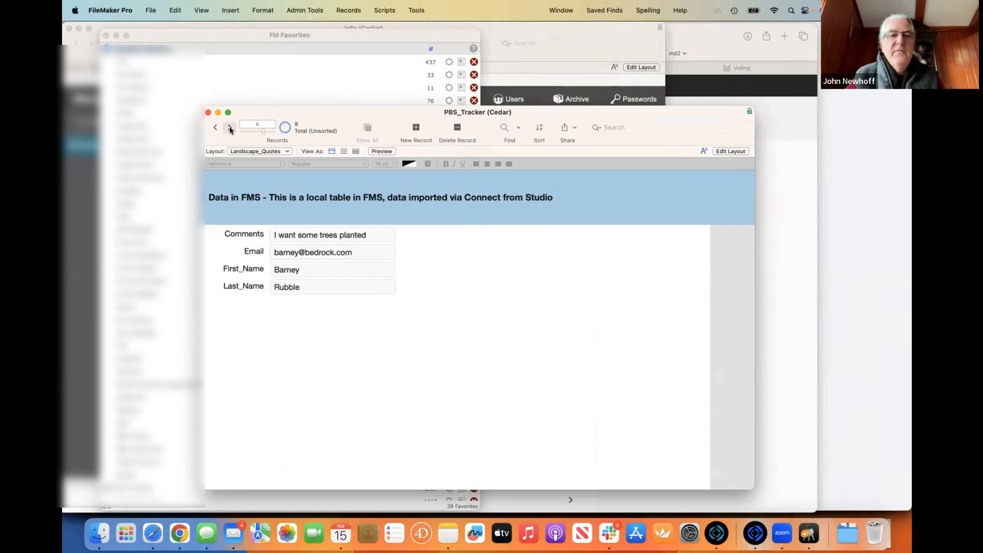
{"action": "left_click", "coordinate": [230, 128]}
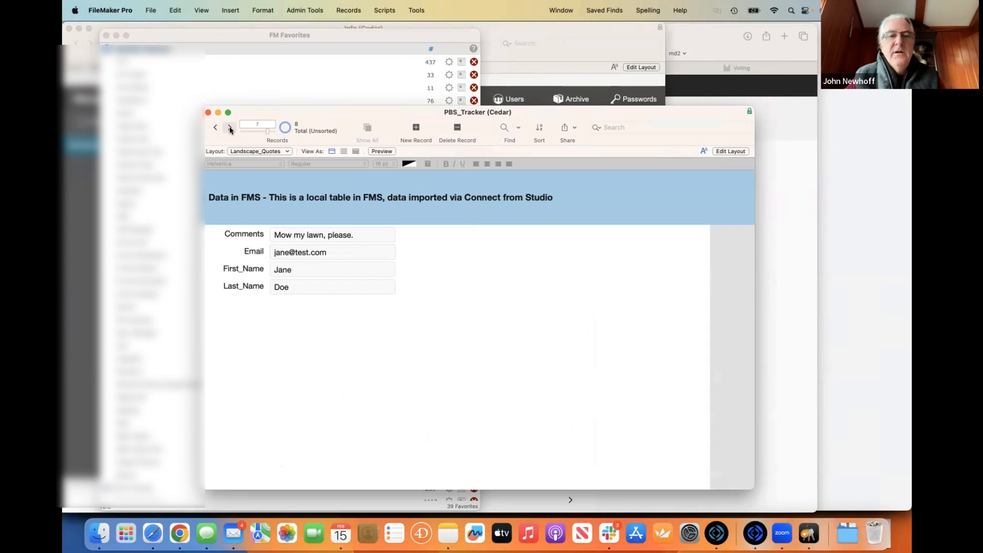
{"action": "left_click", "coordinate": [230, 128]}
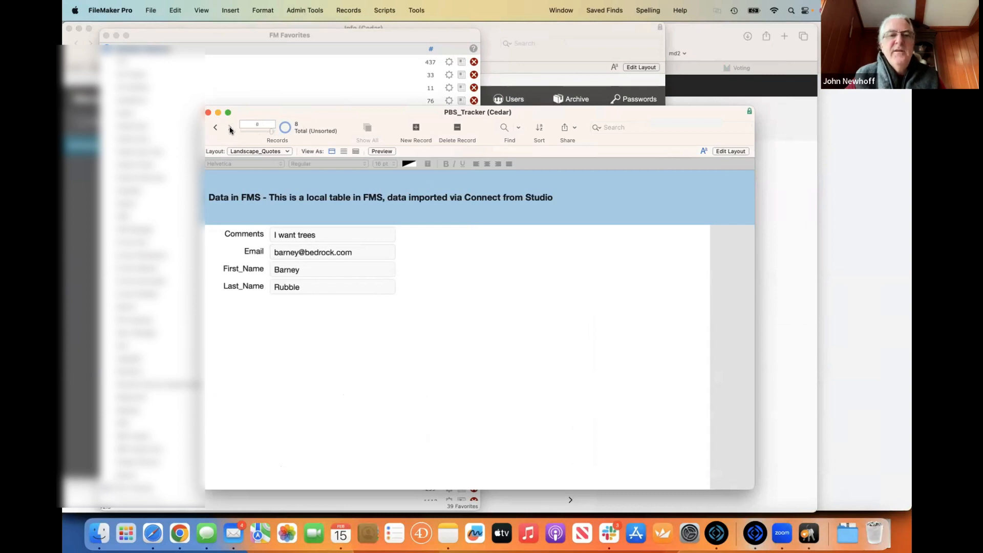
{"action": "left_click", "coordinate": [215, 128]}
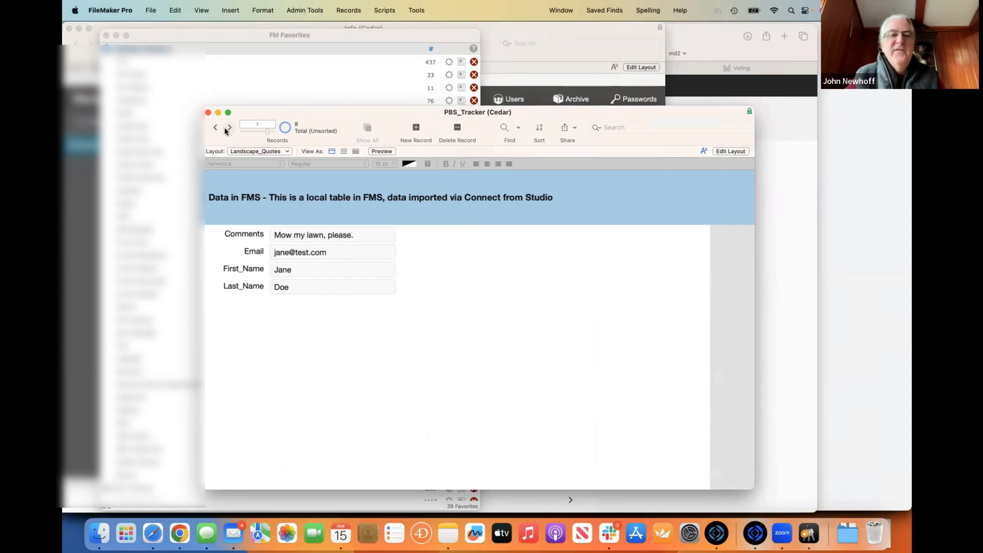
{"action": "left_click", "coordinate": [230, 128]}
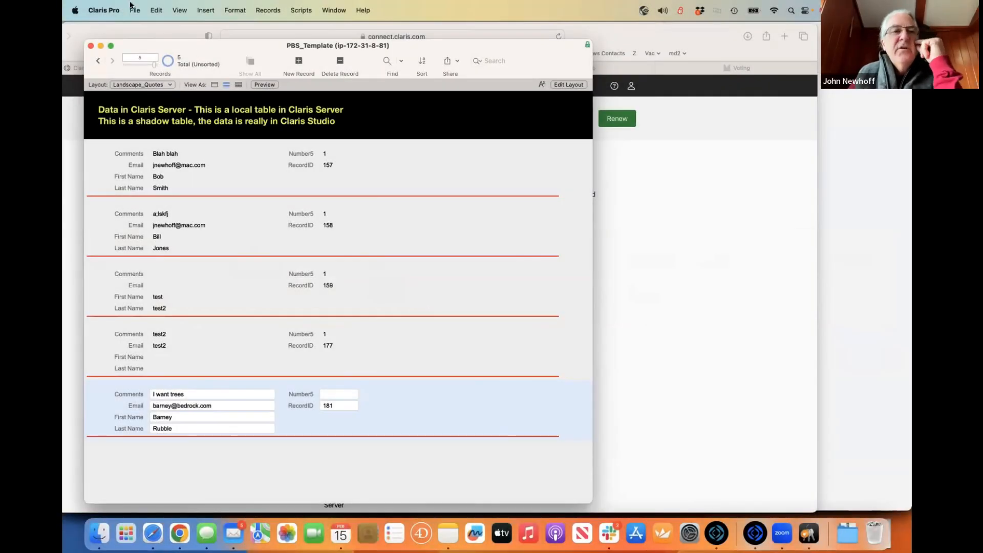
- Review the External Data Sources list without changes, then open Manage Database with Shift-Cmd-D
{"action": "left_click", "coordinate": [132, 8]}
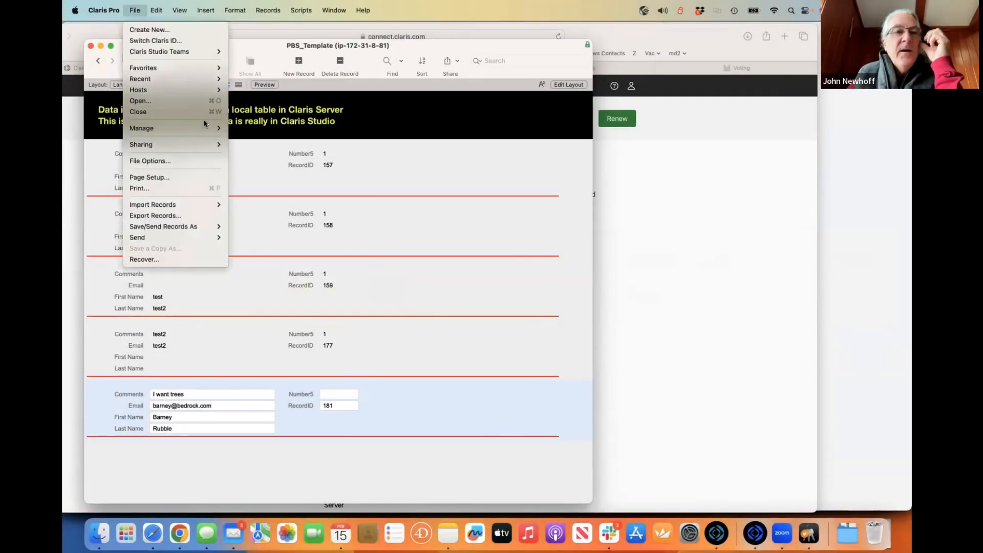
{"action": "mouse_move", "coordinate": [203, 126]}
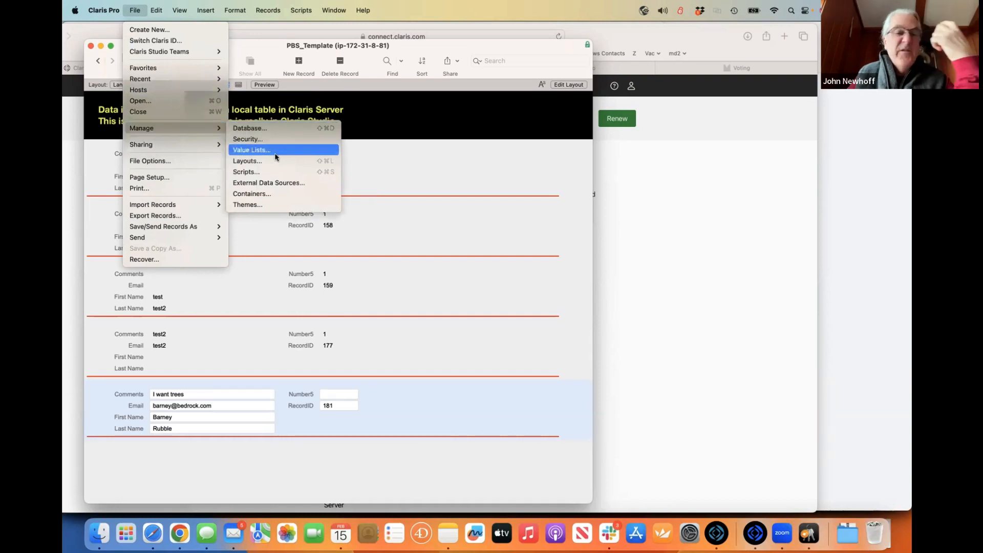
{"action": "left_click", "coordinate": [283, 184]}
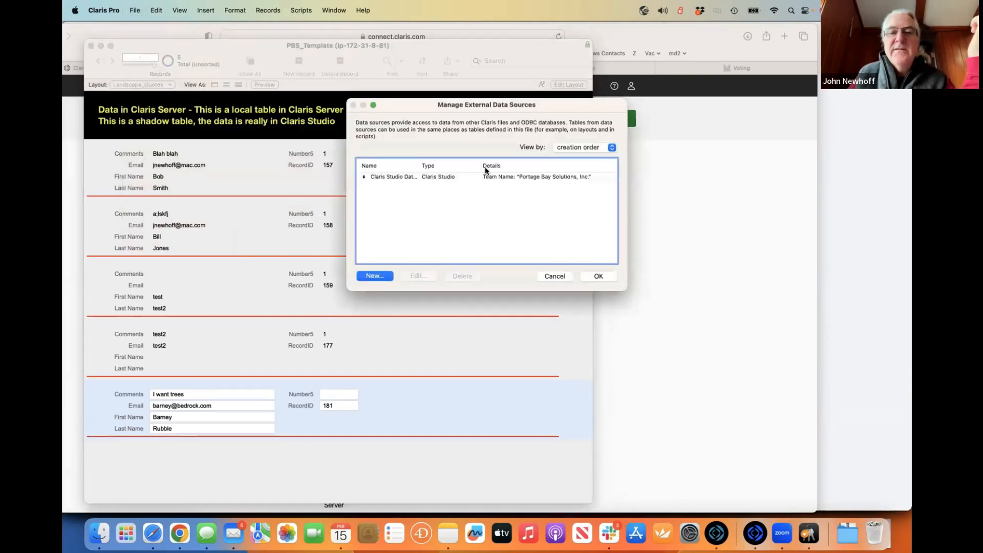
{"action": "left_click", "coordinate": [554, 276]}
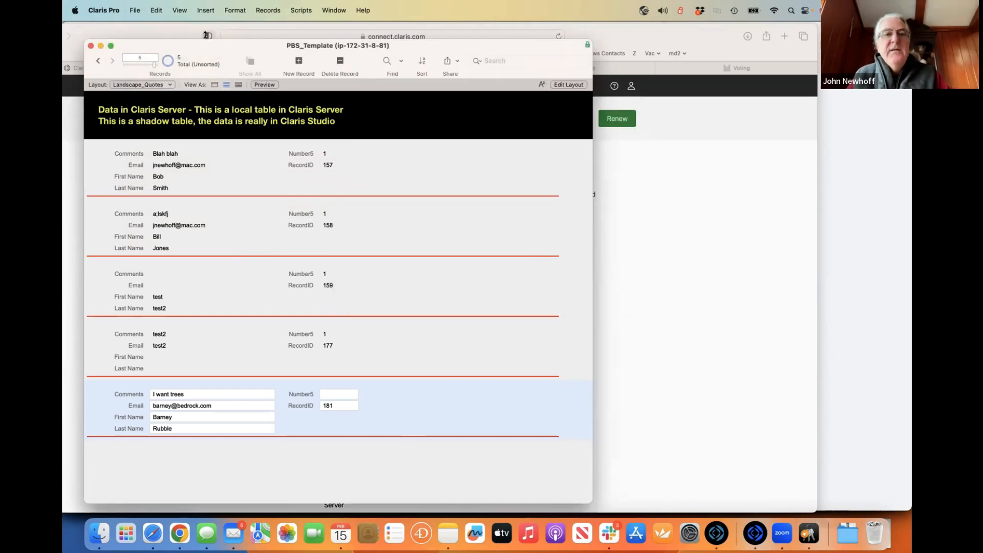
{"action": "left_click_drag", "start_coordinate": [209, 47], "coordinate": [208, 39]}
{"action": "key", "text": "super+shift+d"}
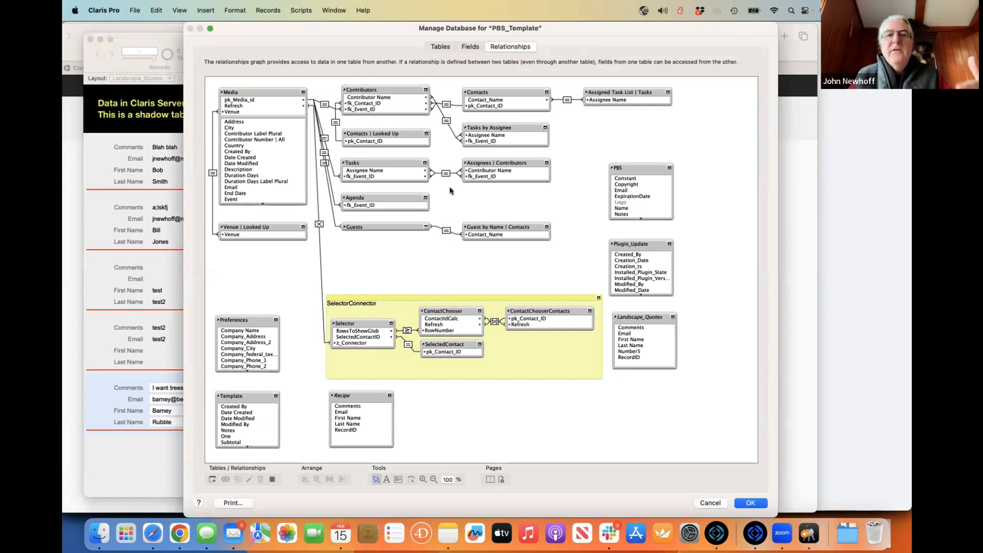
- Begin adding a table occurrence, with Claris Studio Data Source as its data source
{"action": "left_click", "coordinate": [212, 480]}
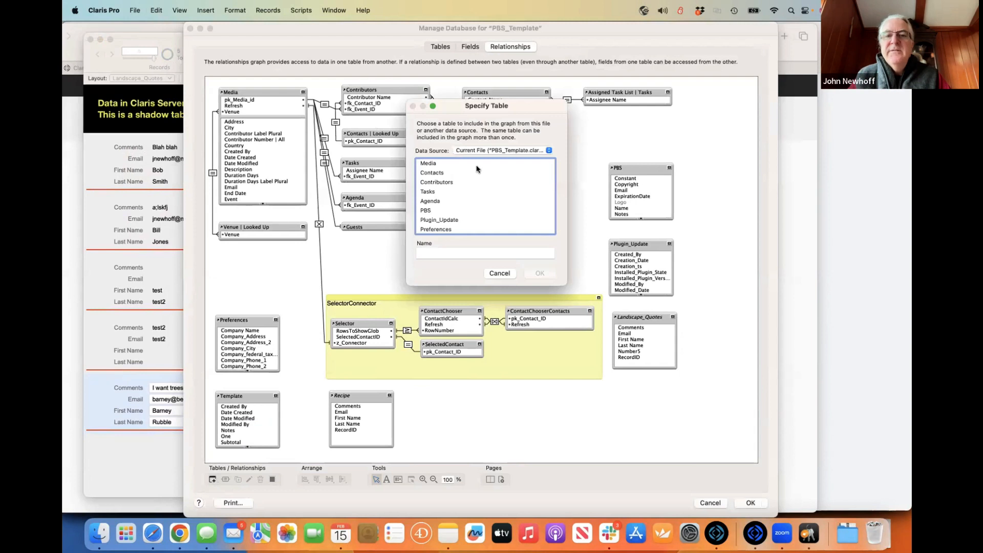
{"action": "left_click", "coordinate": [493, 150]}
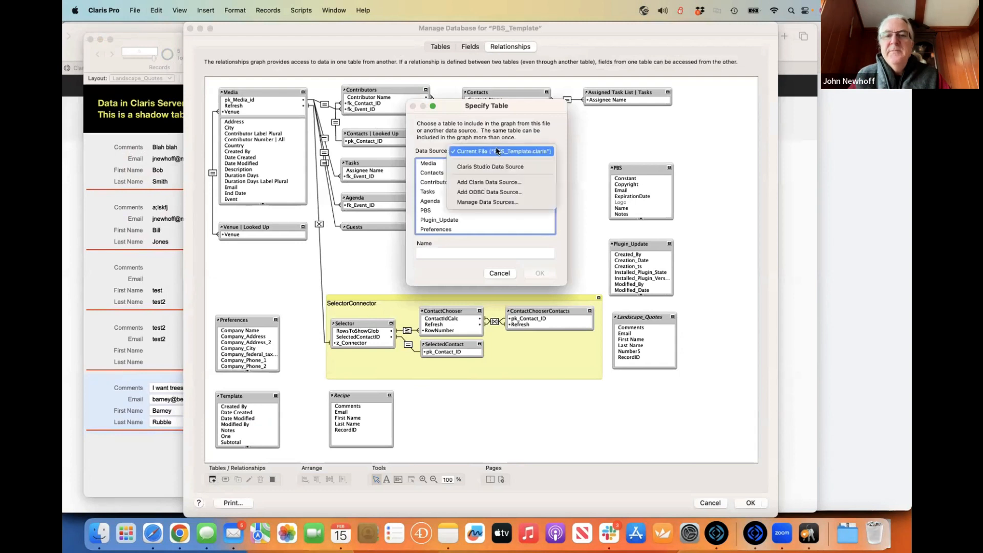
{"action": "left_click", "coordinate": [527, 167]}
{"action": "scroll", "coordinate": [498, 182], "scroll_direction": "down", "scroll_amount": 5}
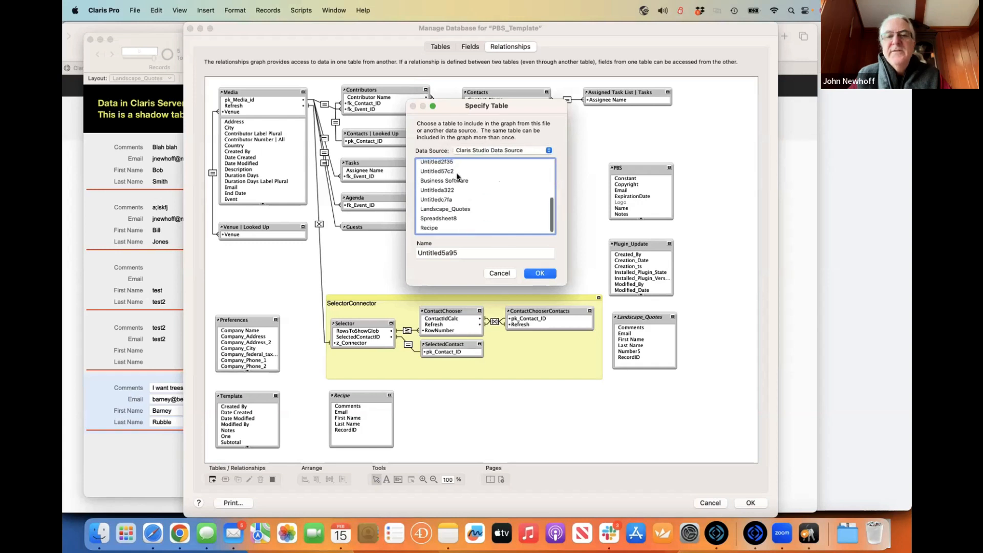
{"action": "scroll", "coordinate": [456, 176], "scroll_direction": "up", "scroll_amount": 5}
{"action": "scroll", "coordinate": [456, 177], "scroll_direction": "down", "scroll_amount": 5}
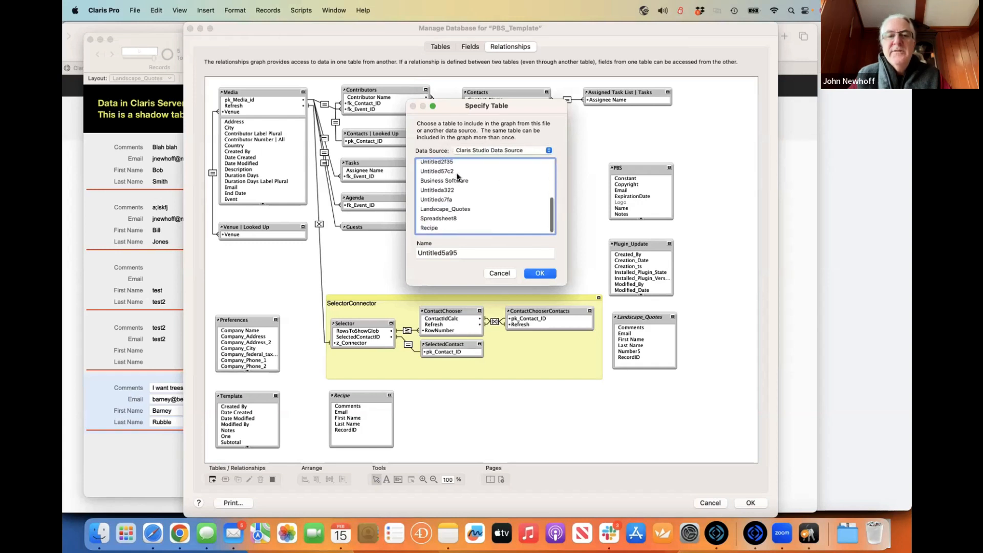
- Look over the Landscape_Quotes, Recipe and Ugly Layout Uploads tables, then cancel and close Manage Database
{"action": "left_click", "coordinate": [450, 209]}
{"action": "left_click", "coordinate": [441, 227]}
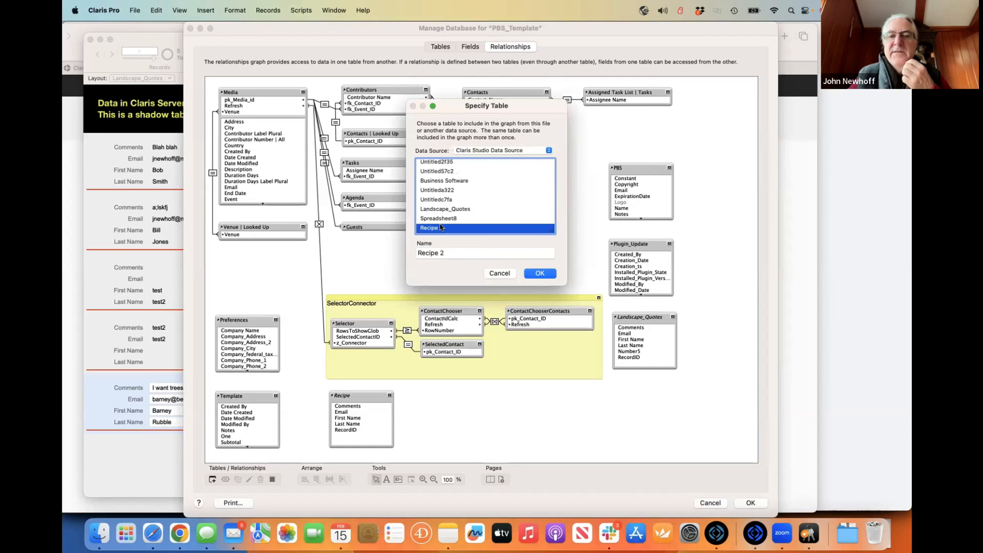
{"action": "scroll", "coordinate": [457, 197], "scroll_direction": "up", "scroll_amount": 5}
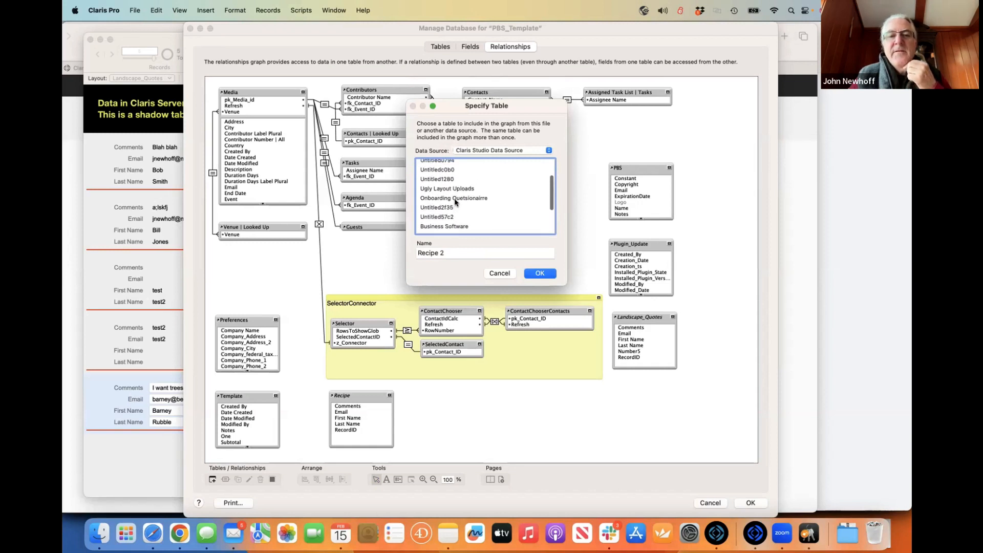
{"action": "scroll", "coordinate": [457, 192], "scroll_direction": "down", "scroll_amount": 3}
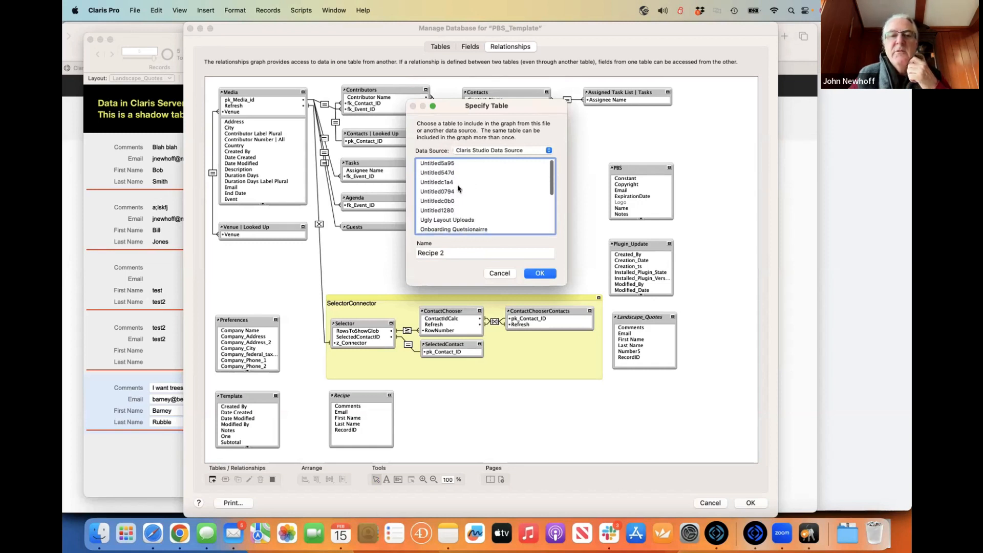
{"action": "scroll", "coordinate": [457, 188], "scroll_direction": "down", "scroll_amount": 5}
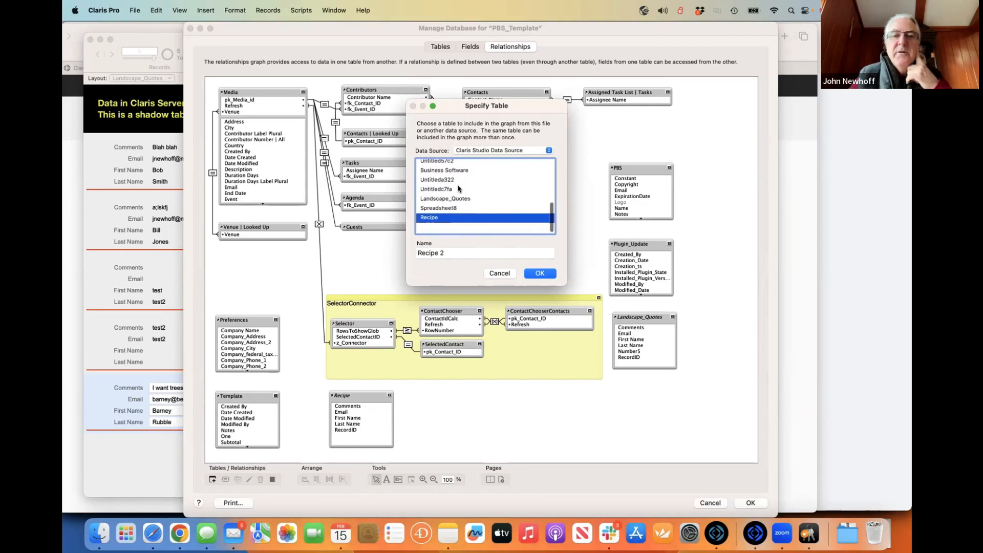
{"action": "left_click", "coordinate": [463, 208]}
{"action": "scroll", "coordinate": [455, 202], "scroll_direction": "up", "scroll_amount": 3}
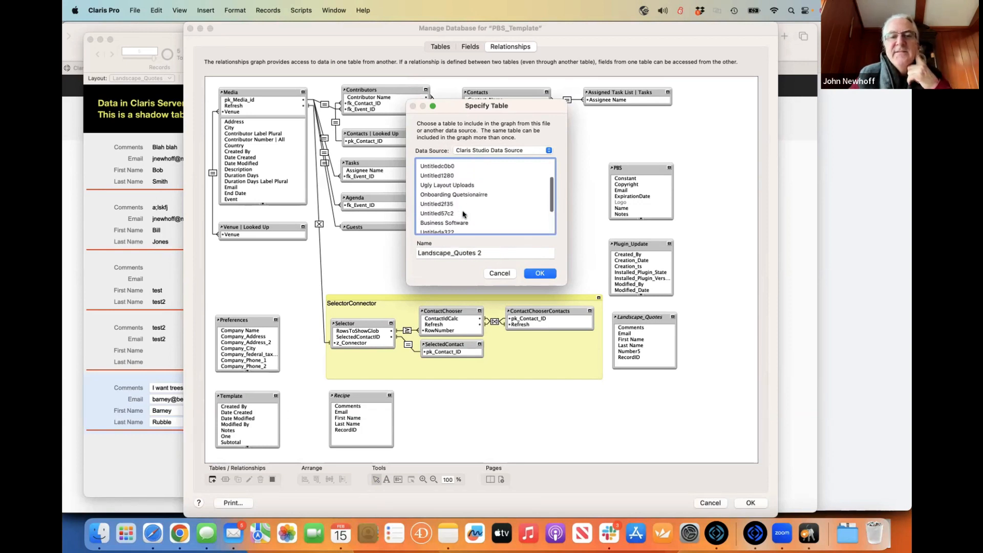
{"action": "left_click", "coordinate": [453, 197]}
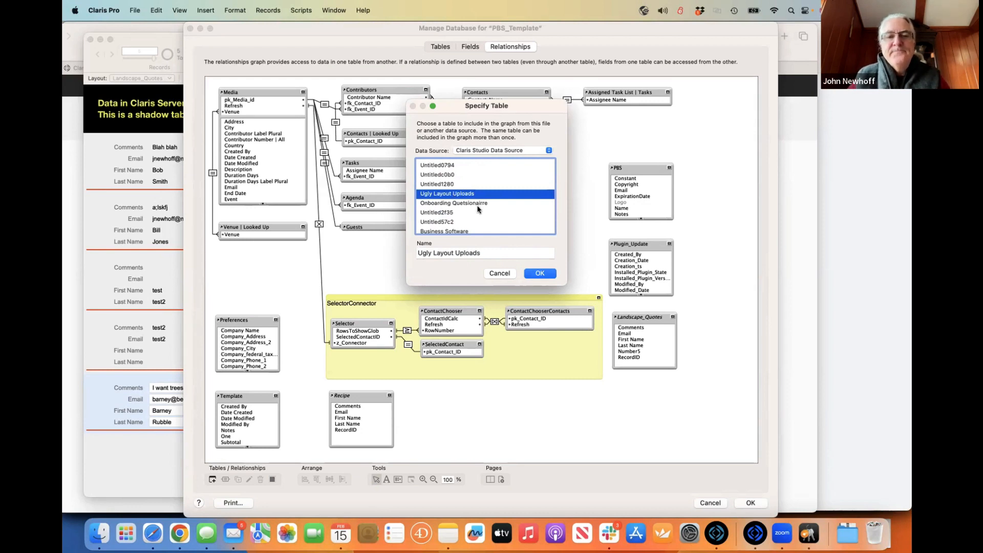
{"action": "scroll", "coordinate": [454, 197], "scroll_direction": "down", "scroll_amount": 3}
{"action": "left_click", "coordinate": [499, 273]}
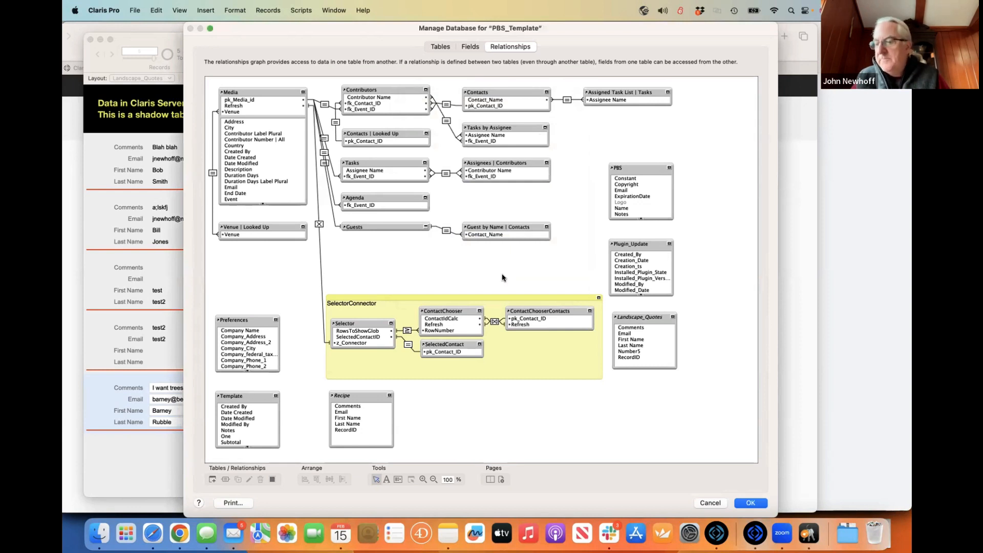
{"action": "left_click", "coordinate": [706, 504]}
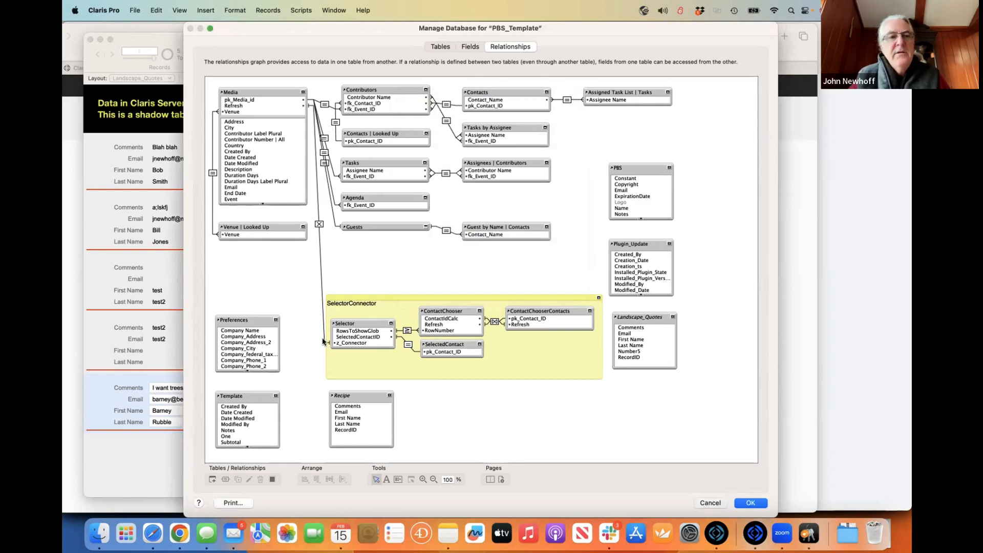
- Open Manage Database from the File menu and close it without changes
{"action": "left_click_drag", "start_coordinate": [220, 46], "coordinate": [219, 45]}
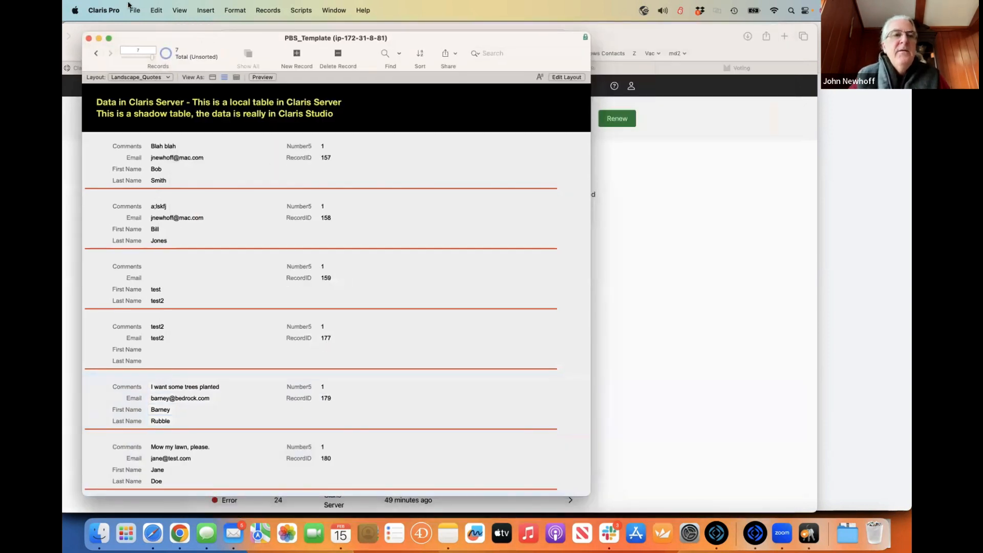
{"action": "left_click", "coordinate": [135, 10]}
{"action": "mouse_move", "coordinate": [180, 124]}
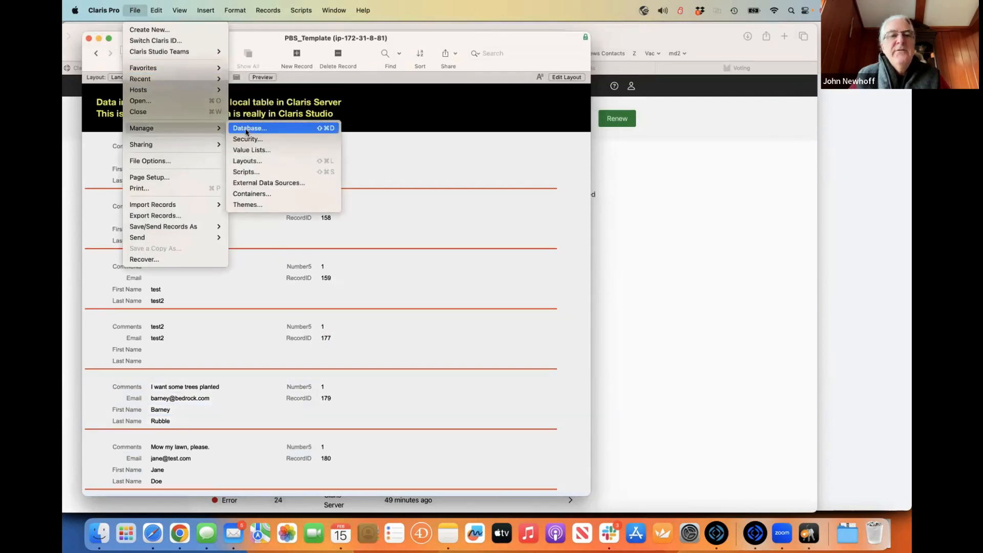
{"action": "left_click", "coordinate": [247, 128]}
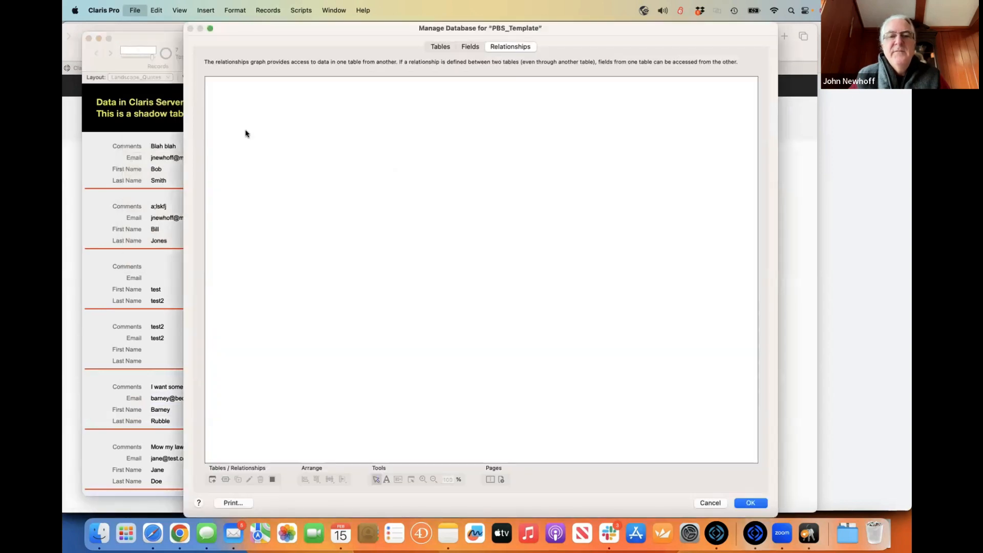
{"action": "left_click", "coordinate": [706, 503]}
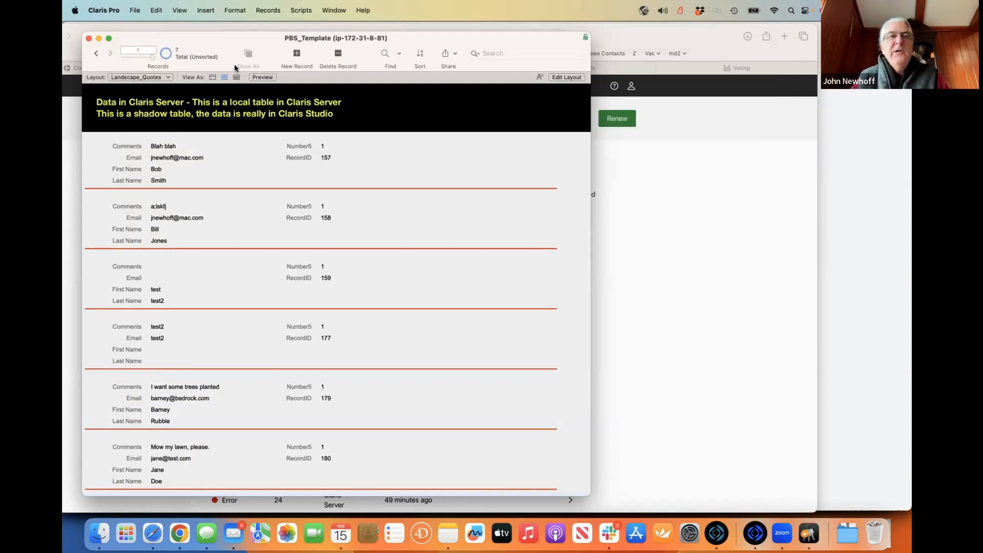
- Open PBS_Template's Manage Security settings through File > Manage > Security
{"action": "left_click", "coordinate": [134, 10]}
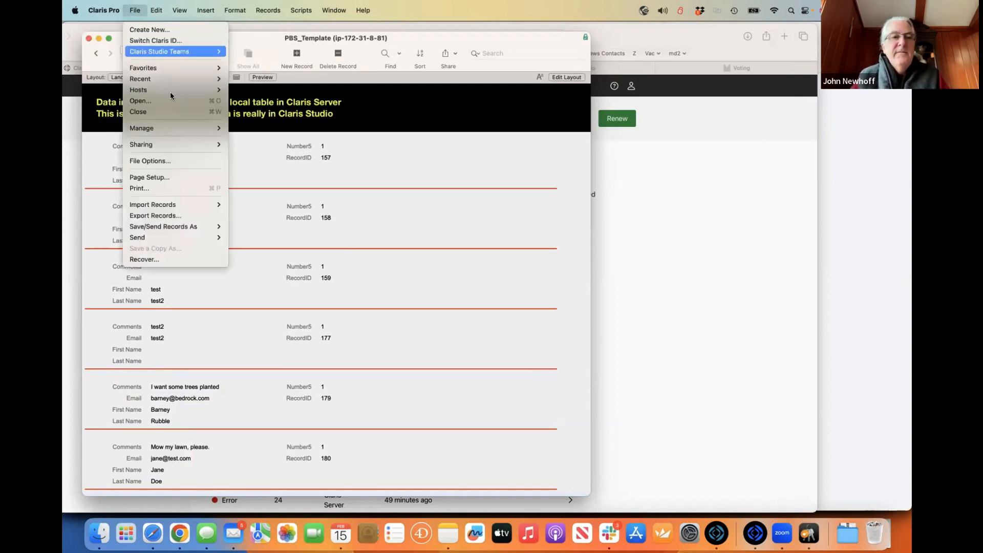
{"action": "mouse_move", "coordinate": [181, 140]}
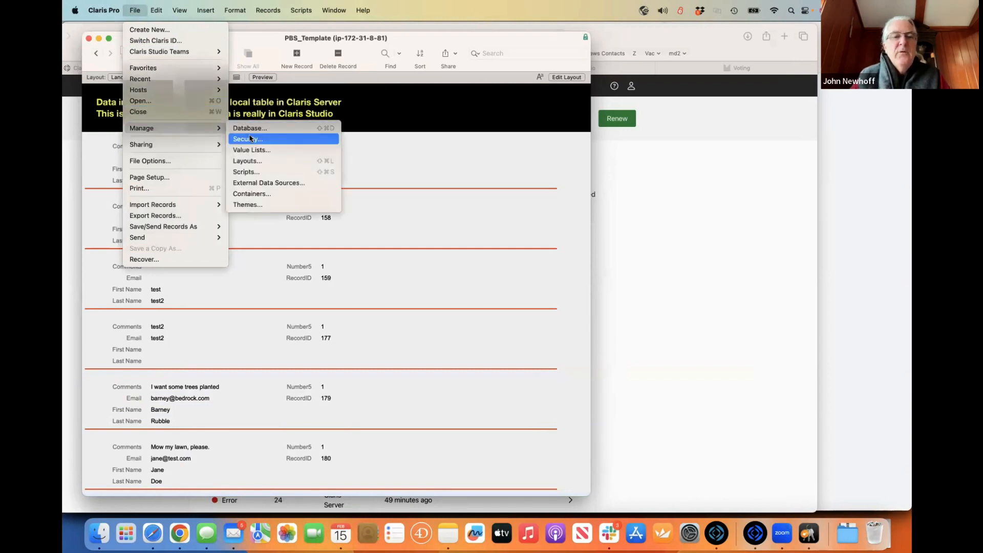
{"action": "left_click", "coordinate": [250, 138]}
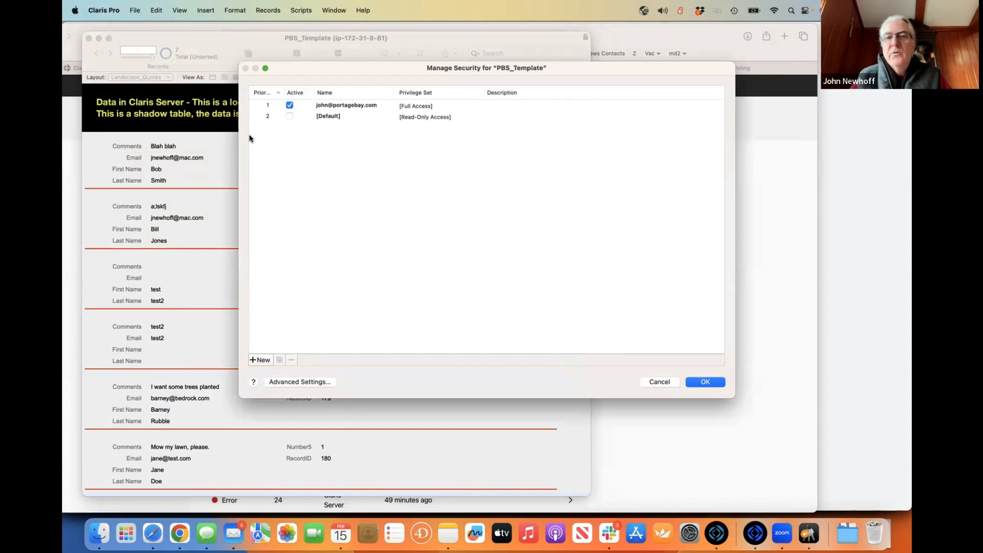
- Inspect the [Full Access] privilege set's extended privileges (fmapp, fmwebdirect, fmrest), then cancel every dialog
{"action": "left_click", "coordinate": [290, 383]}
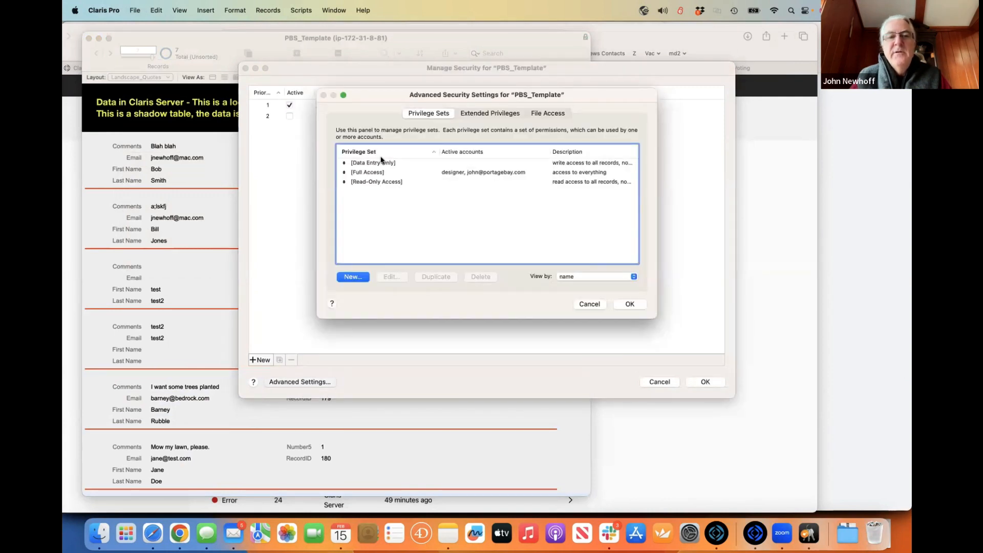
{"action": "left_click", "coordinate": [386, 174]}
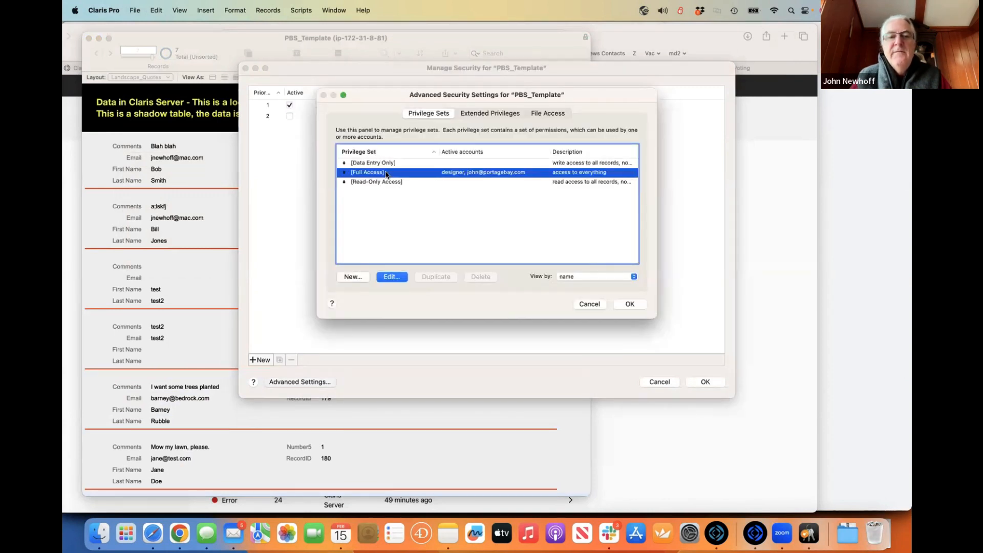
{"action": "double_click", "coordinate": [387, 176]}
{"action": "scroll", "coordinate": [397, 273], "scroll_direction": "down", "scroll_amount": 2}
{"action": "left_click", "coordinate": [398, 271]}
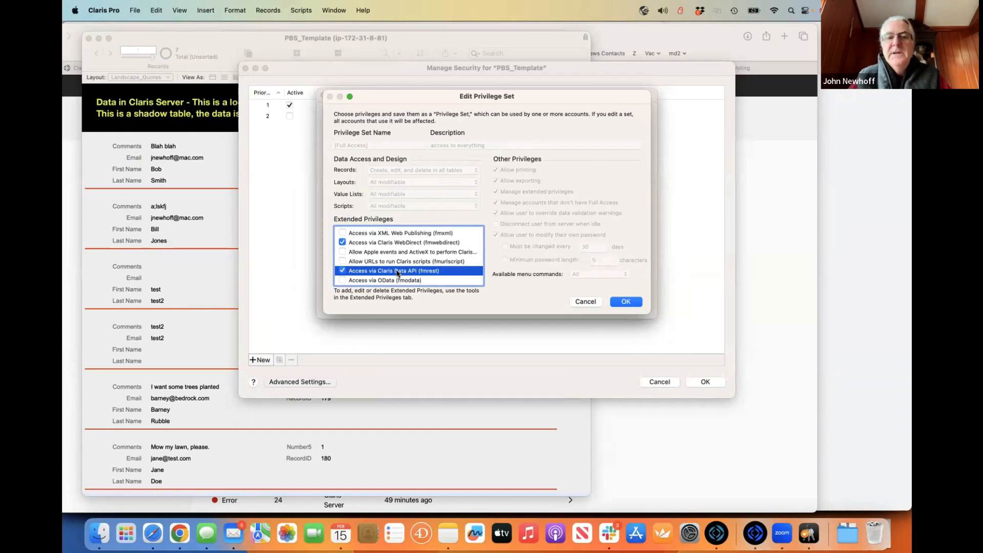
{"action": "left_click", "coordinate": [587, 302]}
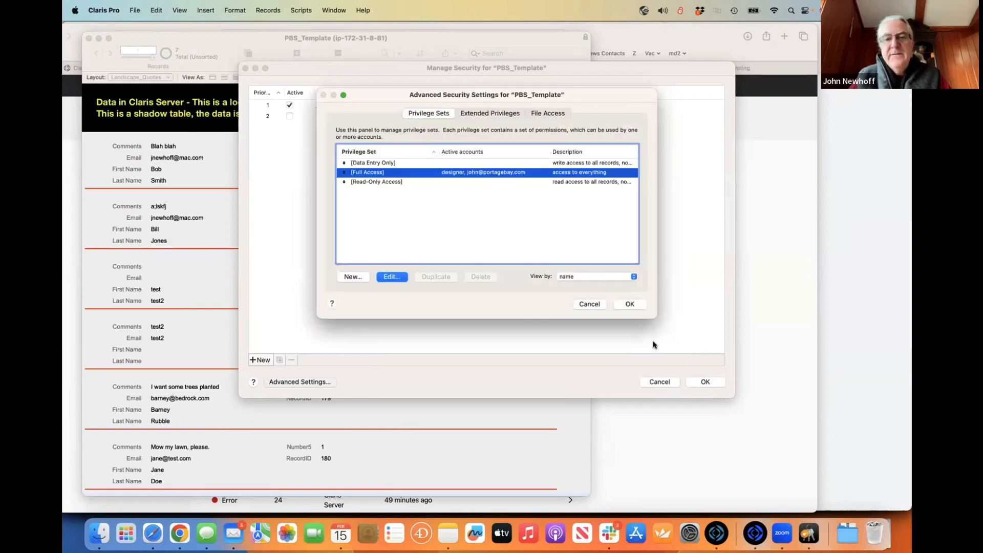
{"action": "left_click", "coordinate": [589, 304]}
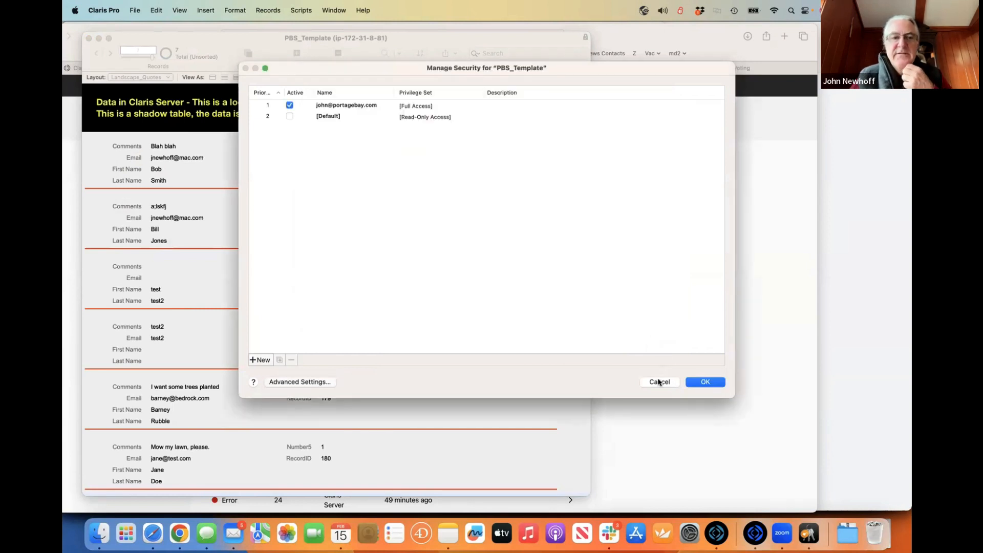
{"action": "left_click", "coordinate": [658, 382]}
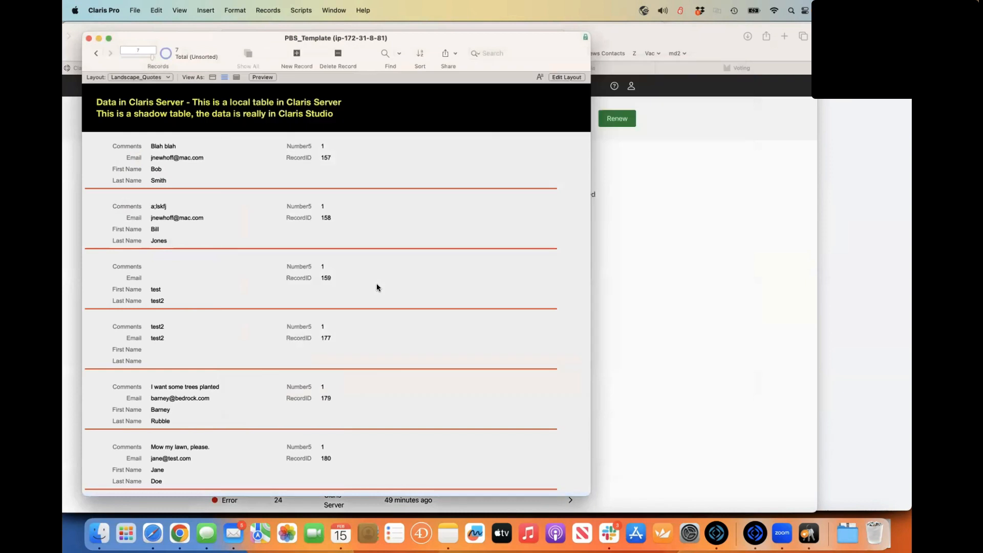
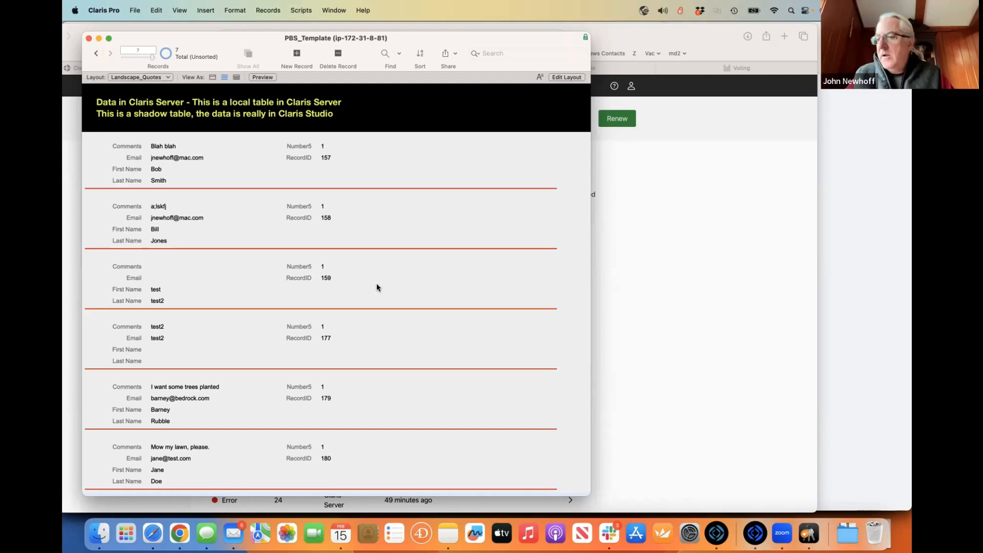
- Switch to Safari and show the blank landscaping-quote form in the third Claris Studio tab
{"action": "key", "text": "super+Tab"}
{"action": "key", "text": "super+shift+Tab"}
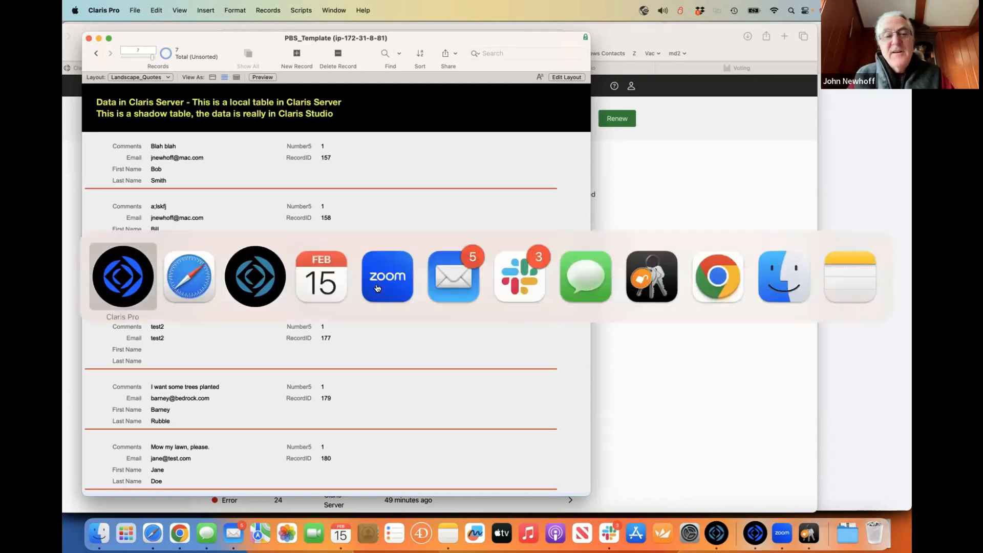
{"action": "key", "text": "super+Tab"}
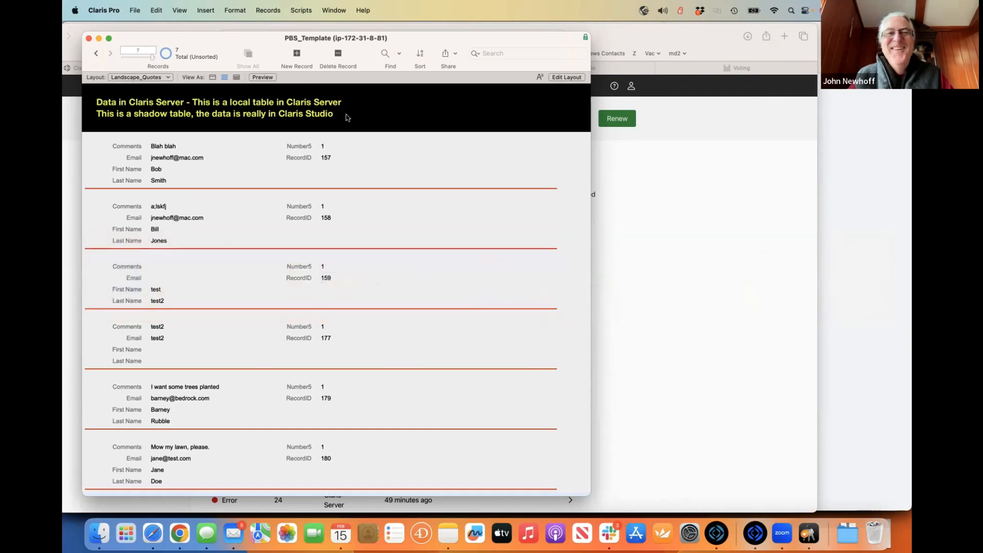
{"action": "left_click", "coordinate": [424, 69]}
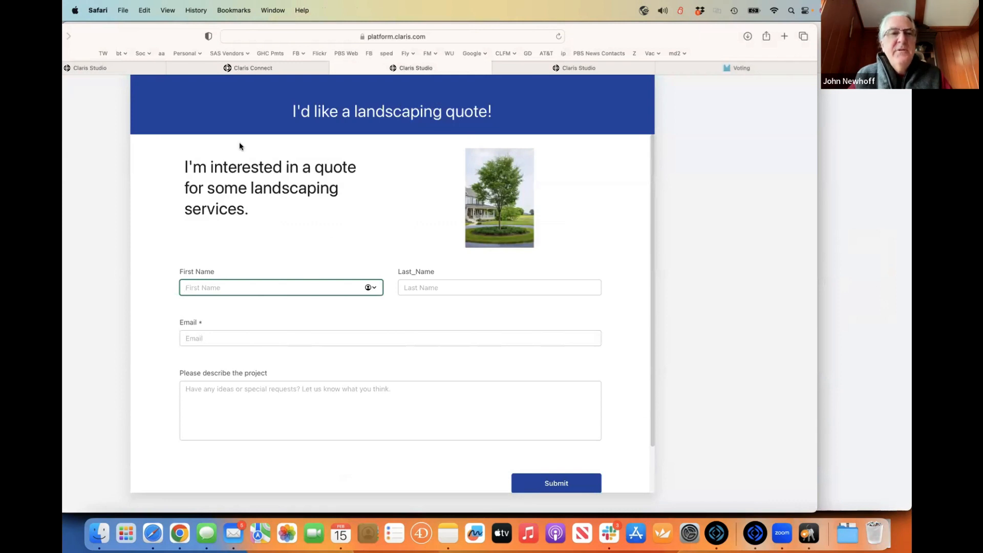
- In the Claris Studio form editor, rename the Migrated field to Migrated_For_Real, then return to Claris Pro
{"action": "left_click", "coordinate": [148, 71]}
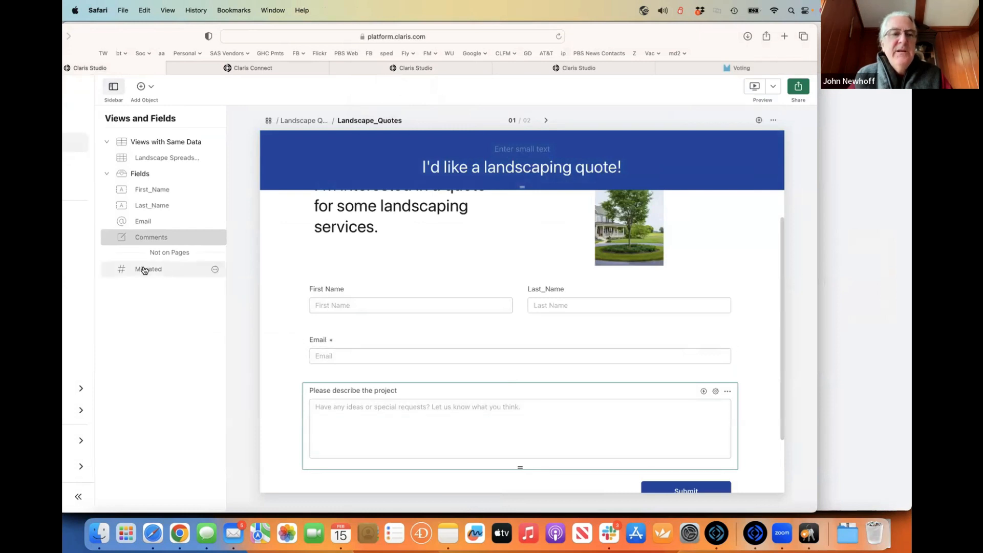
{"action": "left_click", "coordinate": [213, 271]}
{"action": "left_click", "coordinate": [191, 283]}
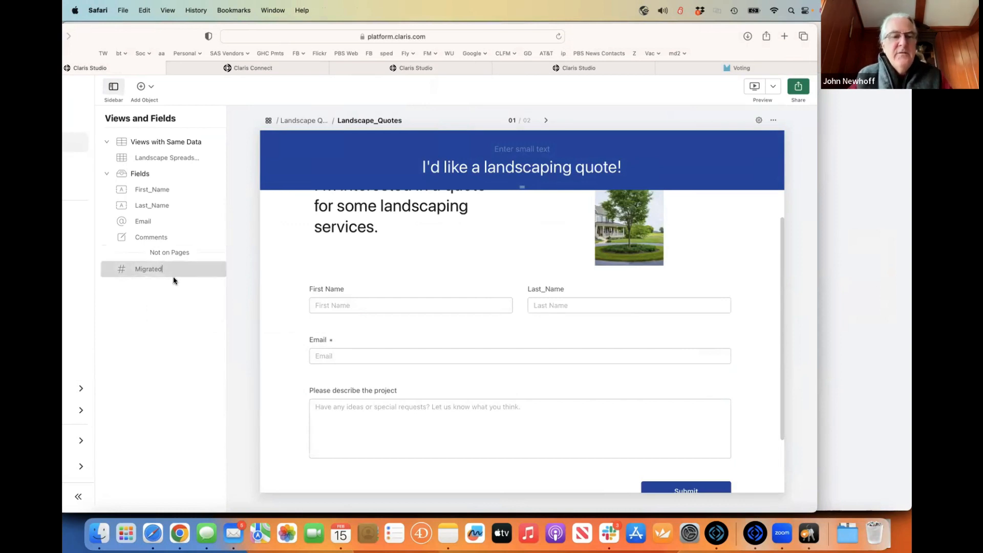
{"action": "type", "text": "_For"}
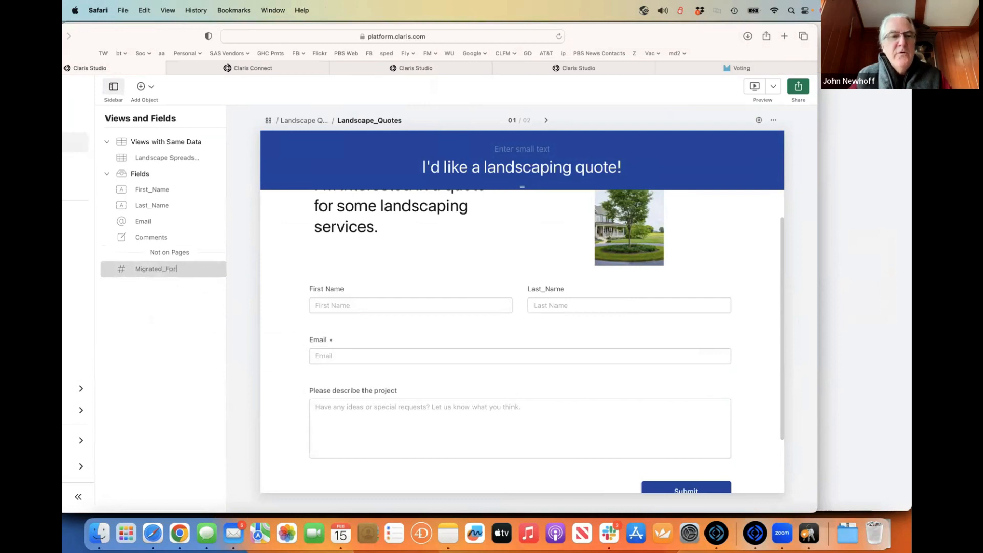
{"action": "type", "text": "_Real"}
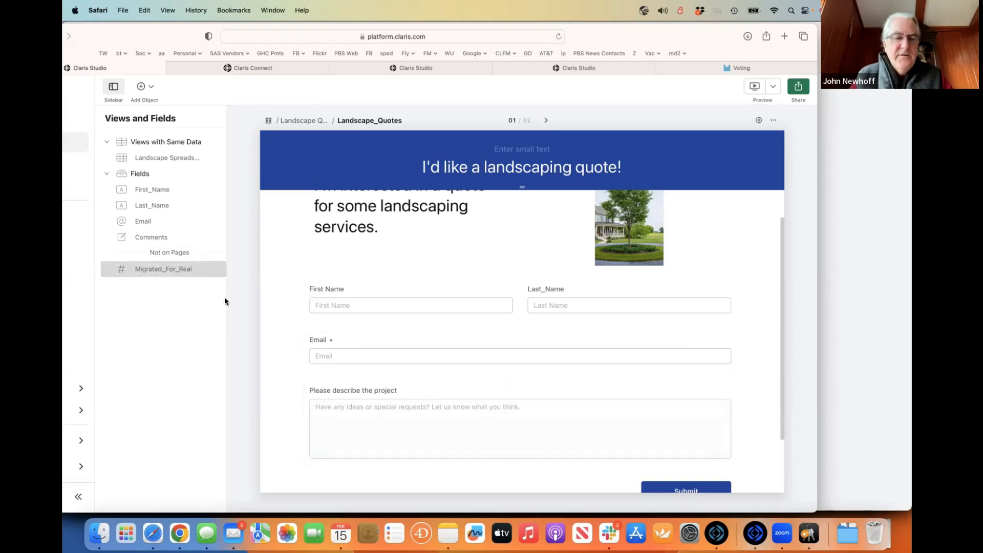
{"action": "key", "text": "super+Tab"}
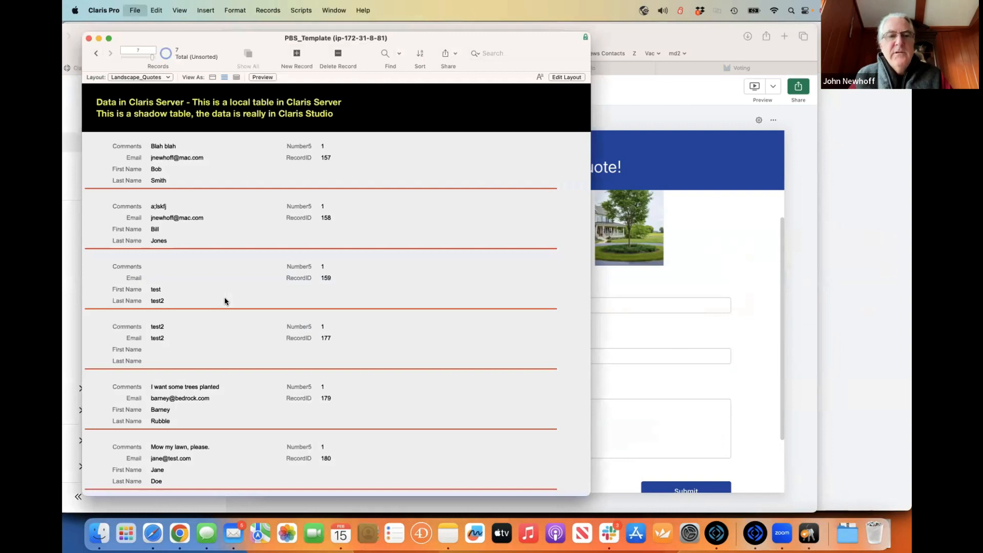
- Open Manage Database, check the Landscape_Quotes occurrence's source table, and list its six fields
{"action": "key", "text": "super+shift+d"}
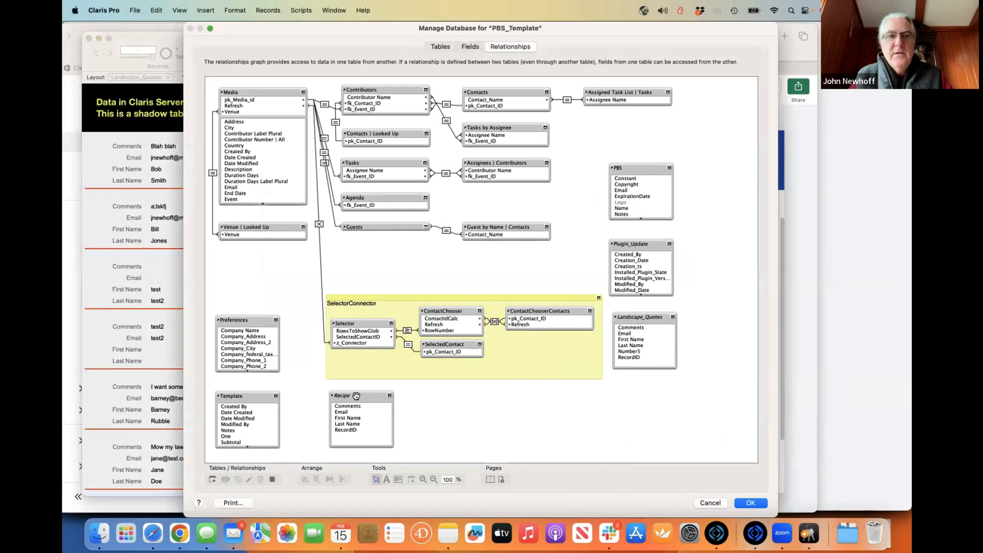
{"action": "left_click", "coordinate": [642, 320]}
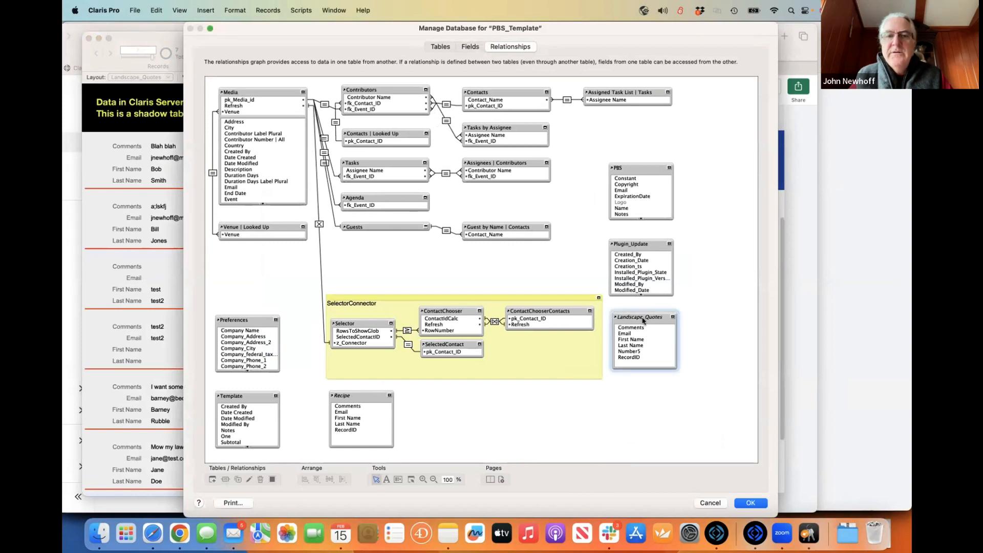
{"action": "double_click", "coordinate": [643, 320]}
{"action": "left_click", "coordinate": [499, 276]}
{"action": "left_click", "coordinate": [439, 47]}
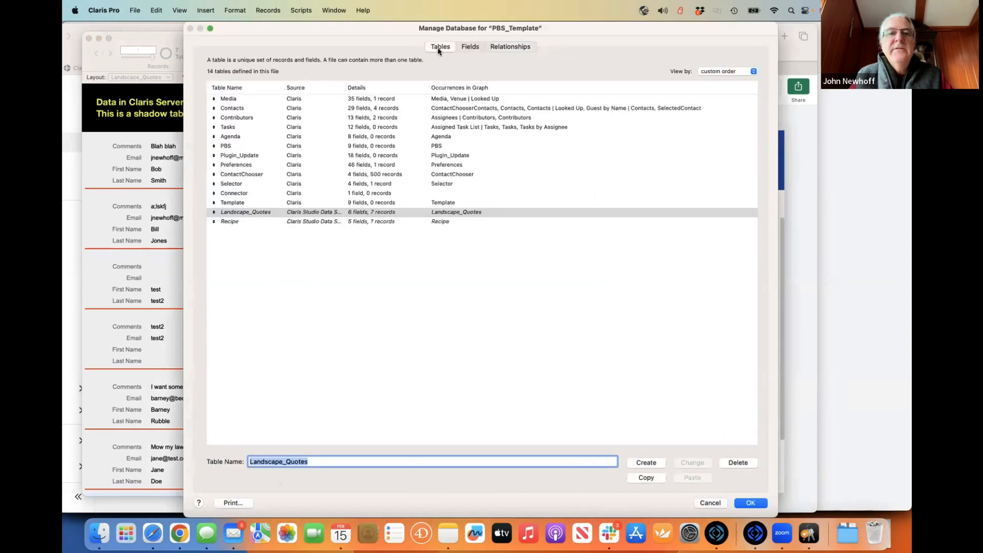
{"action": "left_click", "coordinate": [467, 46]}
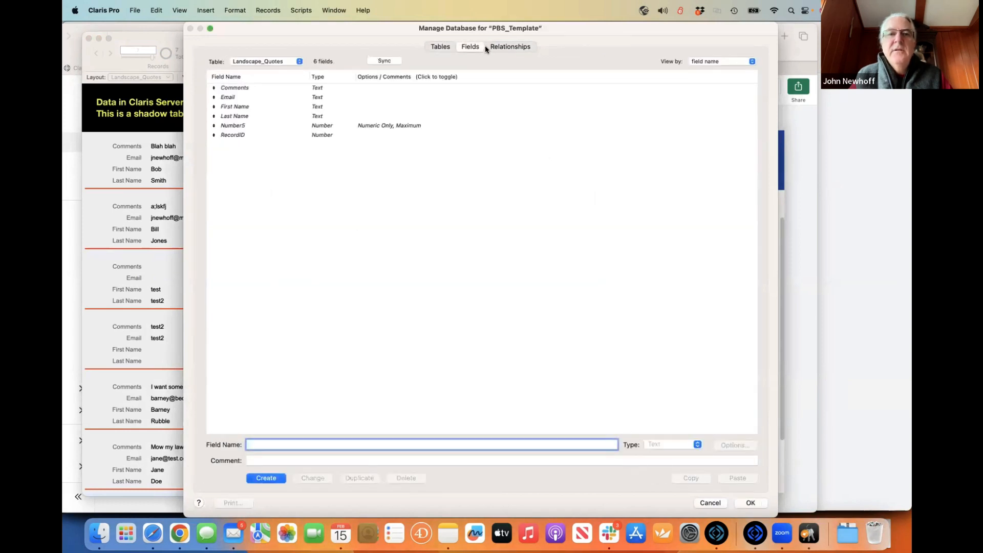
- Sync Landscape_Quotes' fields with Claris Studio, adding Number5, then reopen Manage Database's 14-table list
{"action": "left_click", "coordinate": [383, 62]}
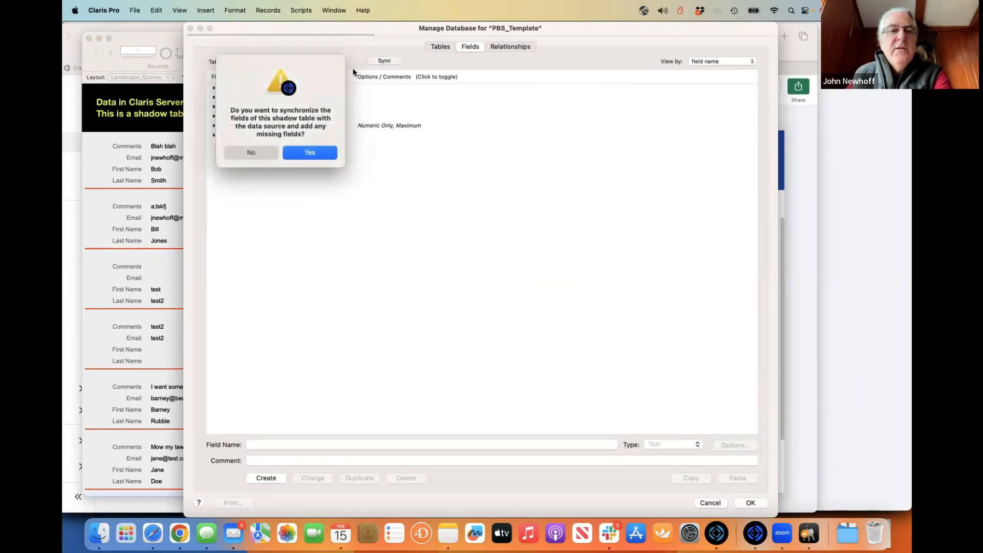
{"action": "left_click", "coordinate": [302, 155]}
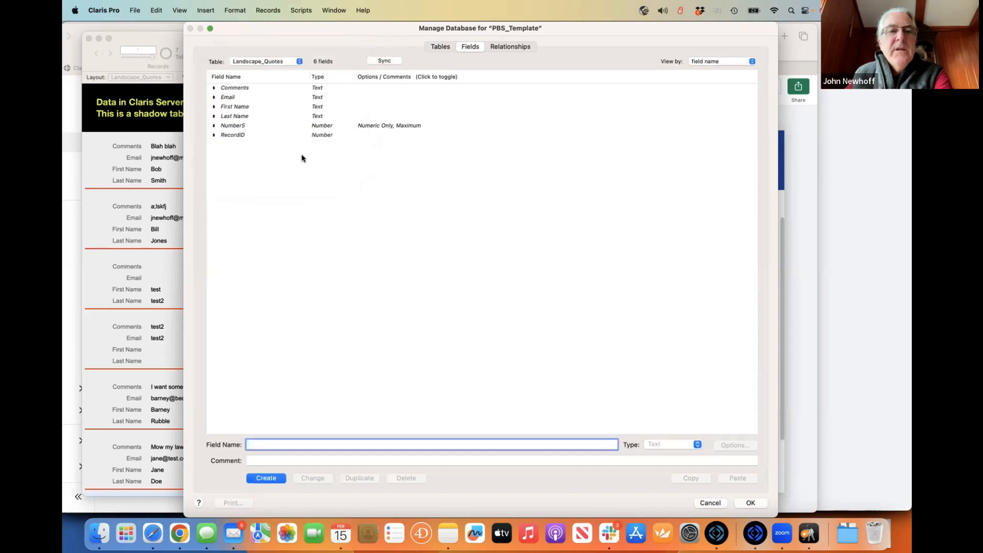
{"action": "left_click", "coordinate": [256, 125]}
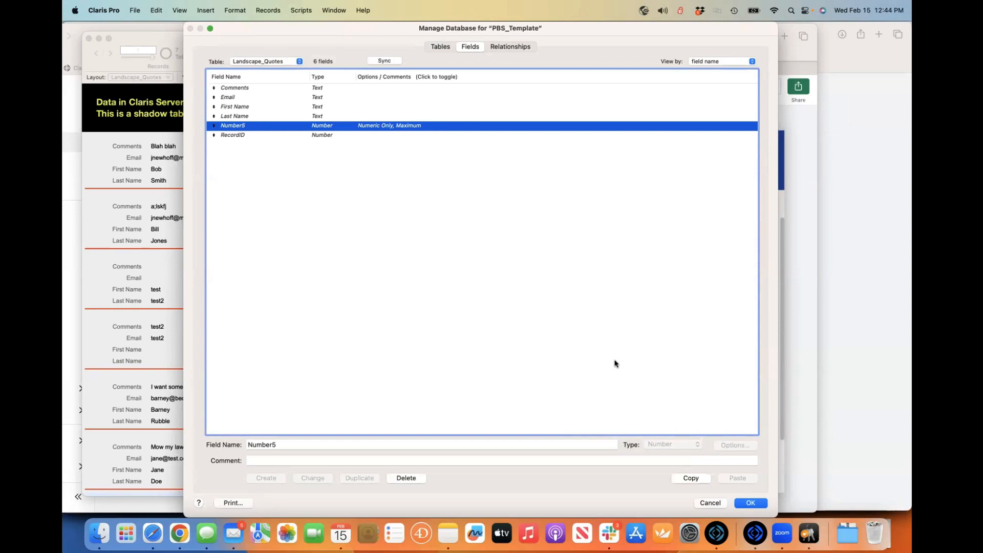
{"action": "left_click", "coordinate": [748, 504]}
{"action": "key", "text": "super+shift+d"}
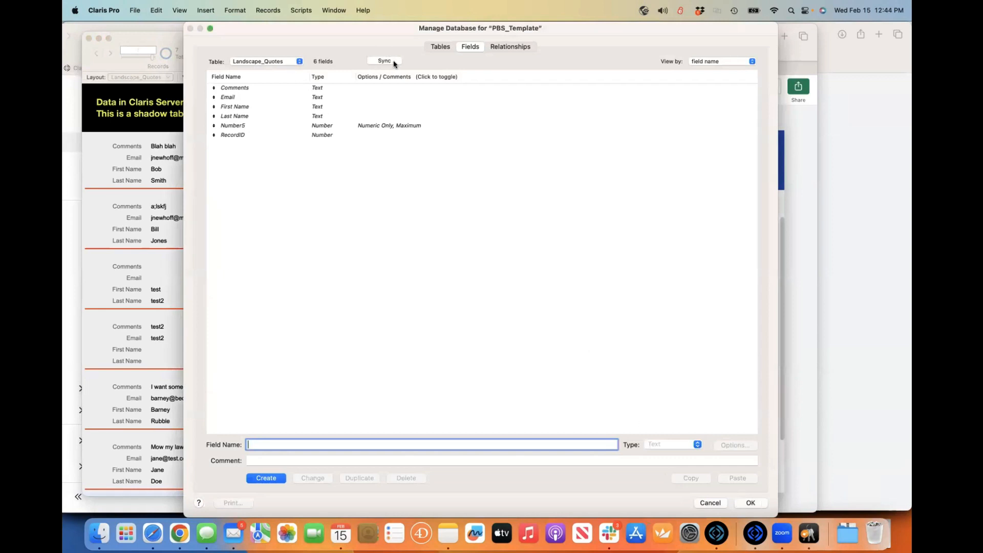
{"action": "left_click", "coordinate": [434, 47]}
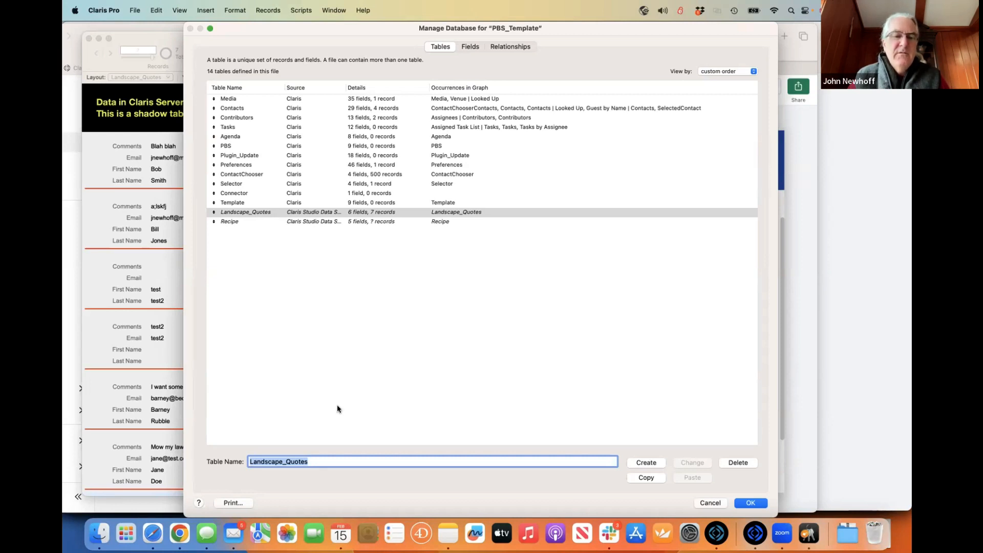
- Close Manage Database to browse the quote records, selecting records 180 and 179, then reopen it
{"action": "left_click", "coordinate": [709, 503]}
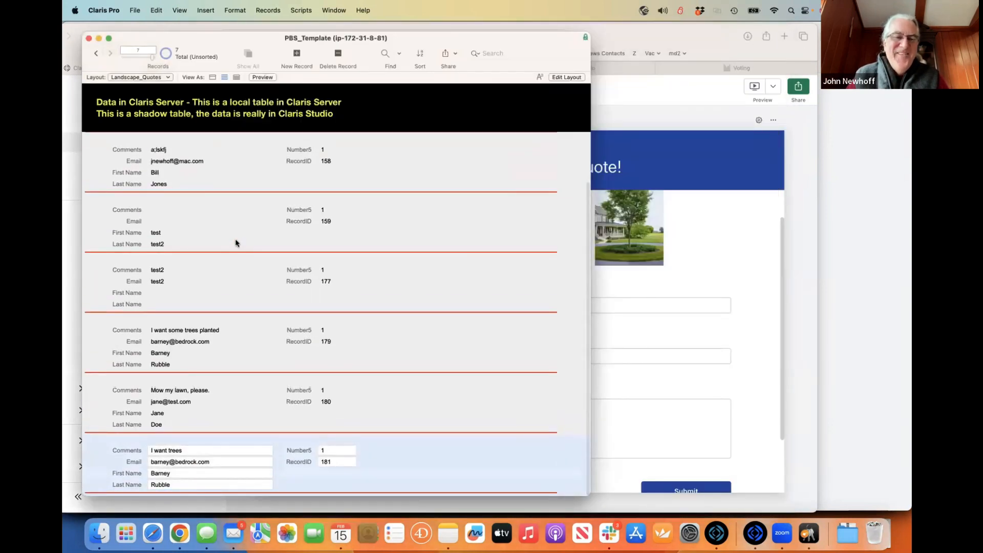
{"action": "left_click", "coordinate": [227, 400]}
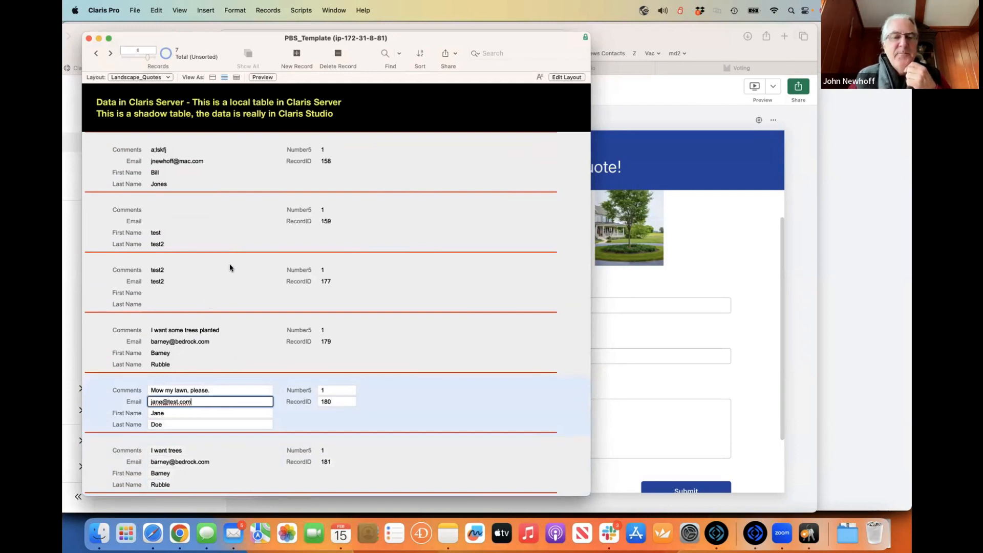
{"action": "scroll", "coordinate": [234, 387], "scroll_direction": "down", "scroll_amount": 2}
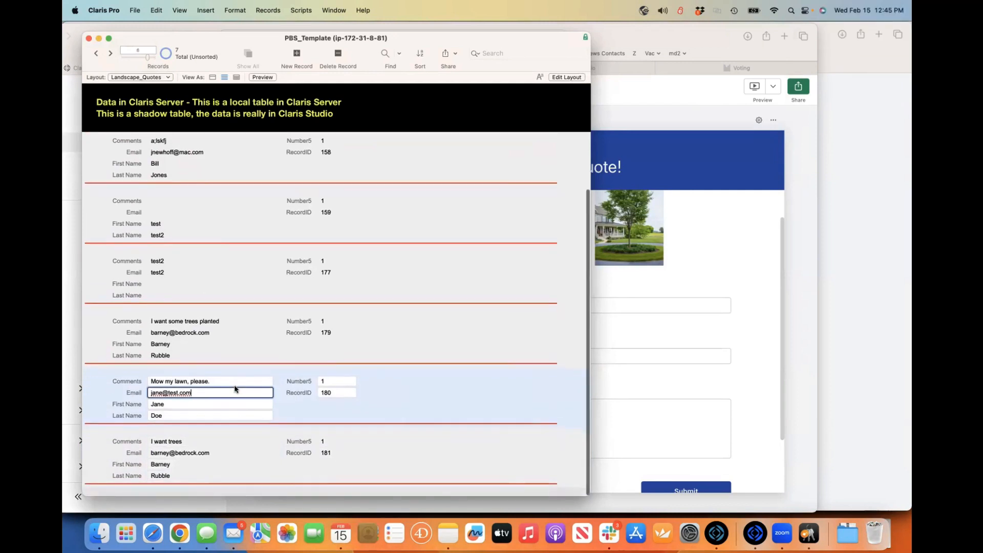
{"action": "left_click", "coordinate": [421, 369]}
{"action": "scroll", "coordinate": [406, 333], "scroll_direction": "up", "scroll_amount": 2}
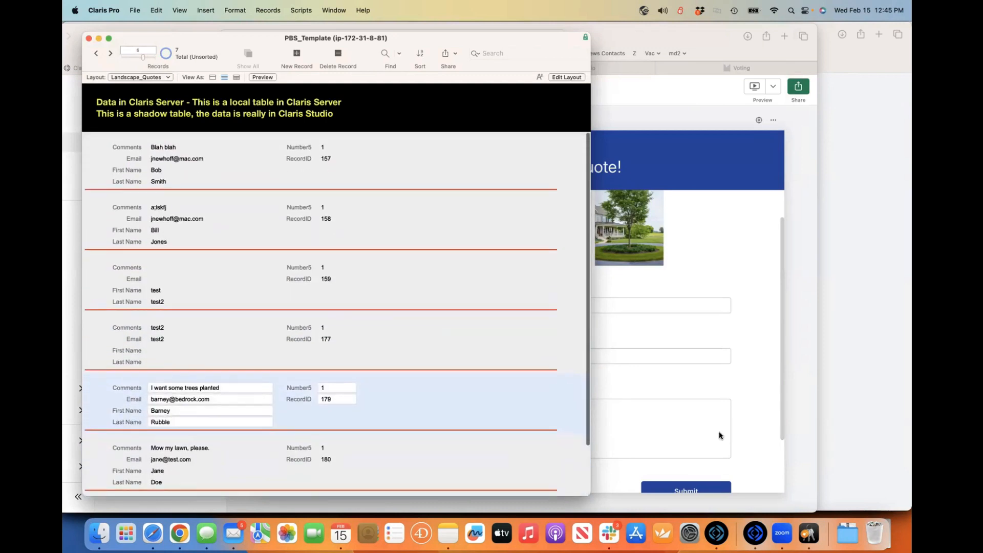
{"action": "key", "text": "super+shift+d"}
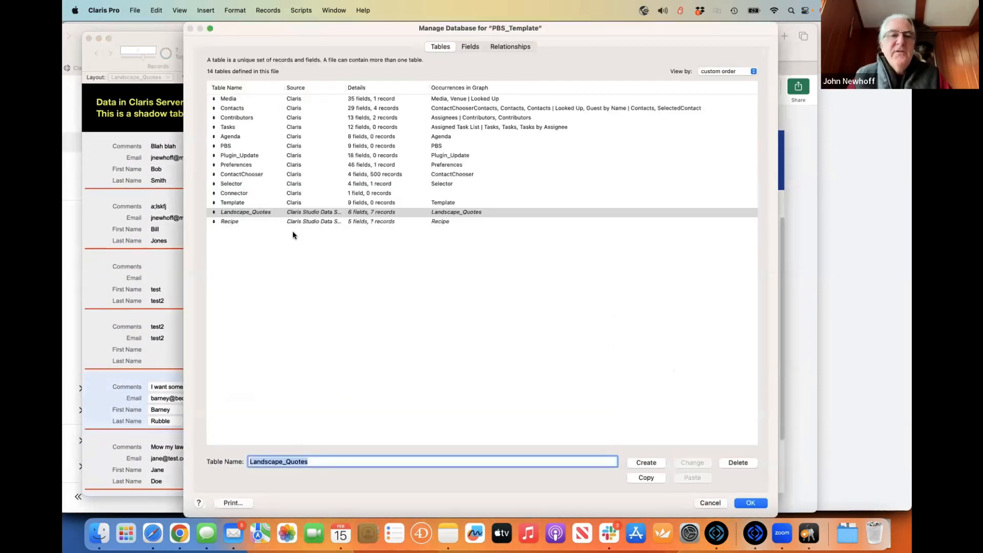
- Cancel a Landscape_Quotes table deletion and switch to the Relationships graph
{"action": "left_click", "coordinate": [735, 463]}
{"action": "left_click", "coordinate": [576, 196]}
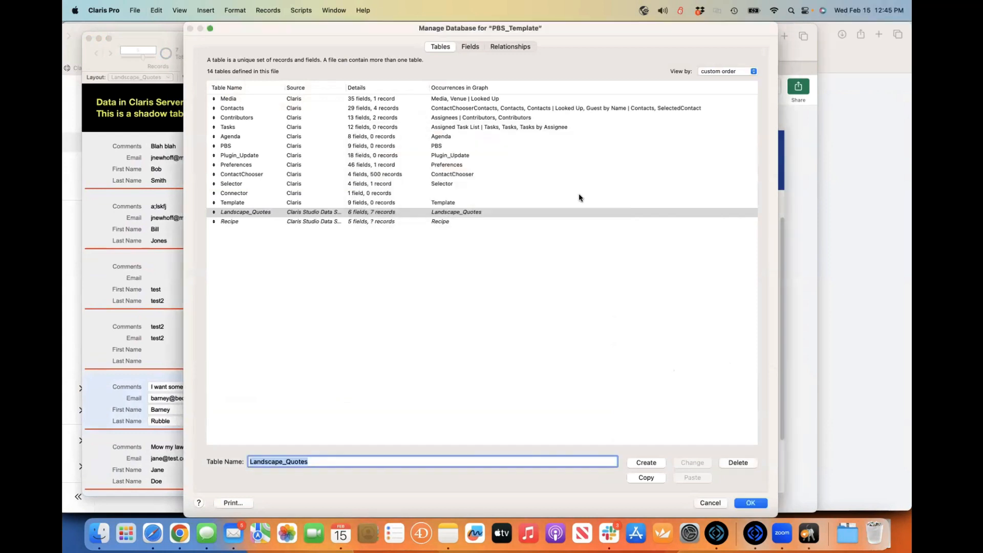
{"action": "left_click", "coordinate": [510, 47]}
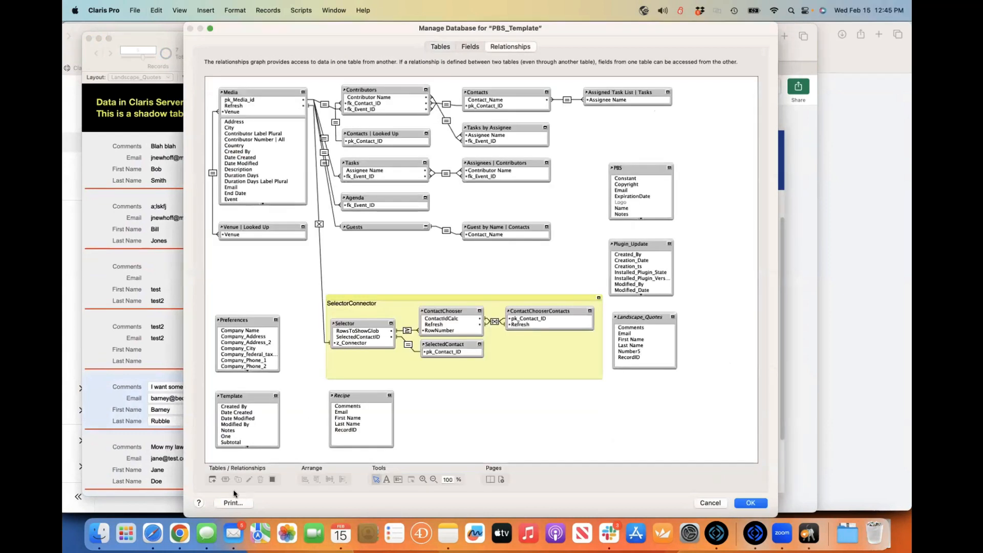
{"action": "scroll", "coordinate": [459, 203], "scroll_direction": "down", "scroll_amount": 5}
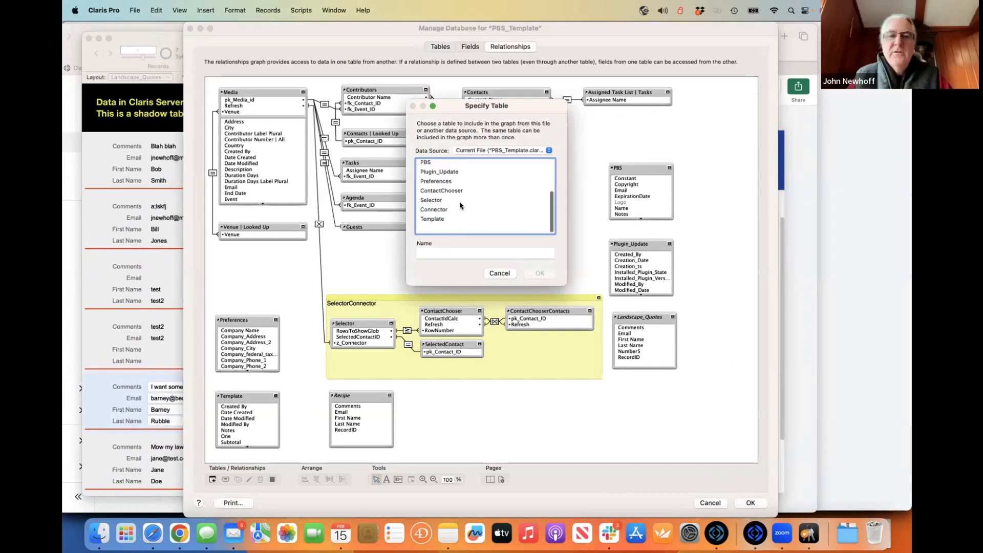
{"action": "scroll", "coordinate": [459, 215], "scroll_direction": "up", "scroll_amount": 5}
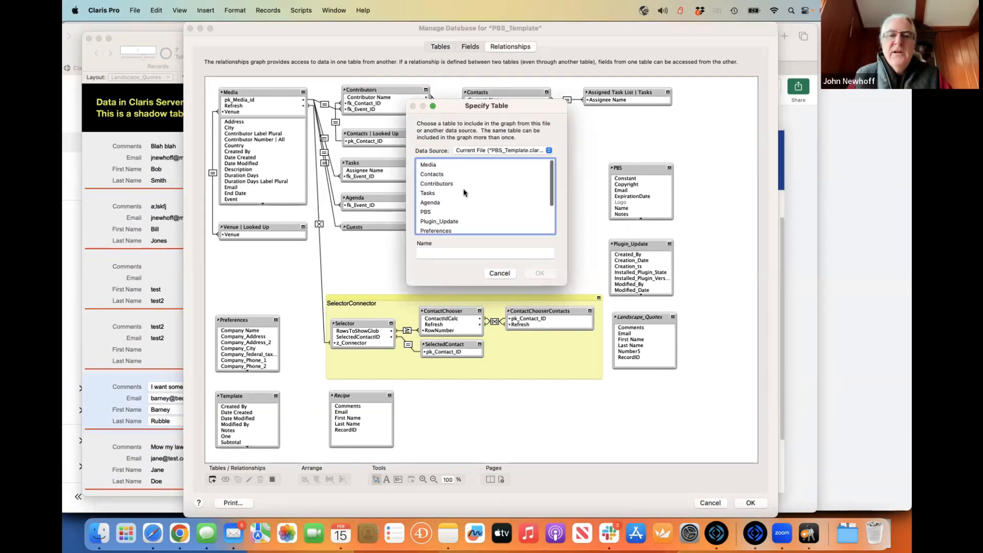
- Add a Landscape_Quotes 2 occurrence from the Claris Studio data source below Landscape_Quotes and save
{"action": "left_click", "coordinate": [475, 152]}
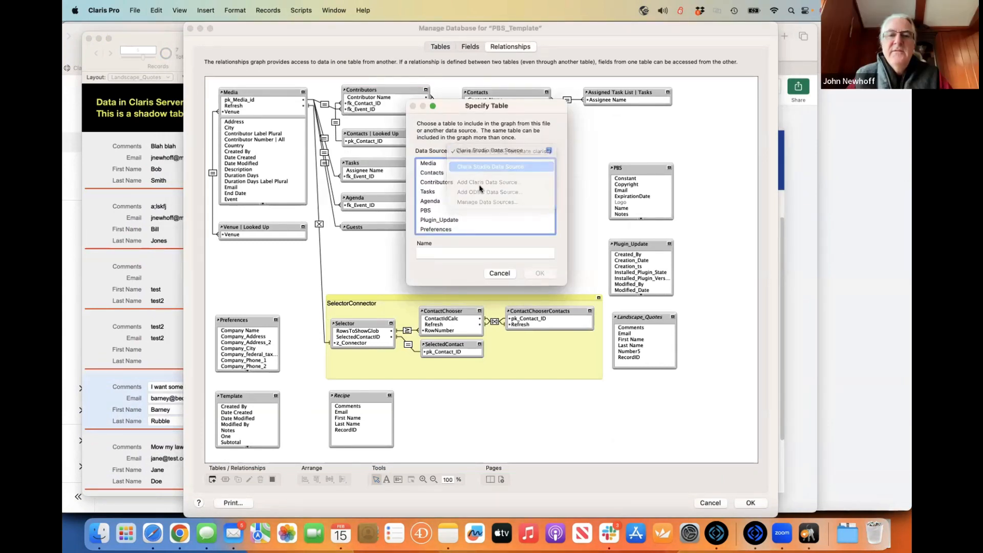
{"action": "left_click", "coordinate": [476, 169]}
{"action": "scroll", "coordinate": [479, 205], "scroll_direction": "down", "scroll_amount": 5}
{"action": "scroll", "coordinate": [478, 205], "scroll_direction": "up", "scroll_amount": 1}
{"action": "left_click", "coordinate": [478, 208]}
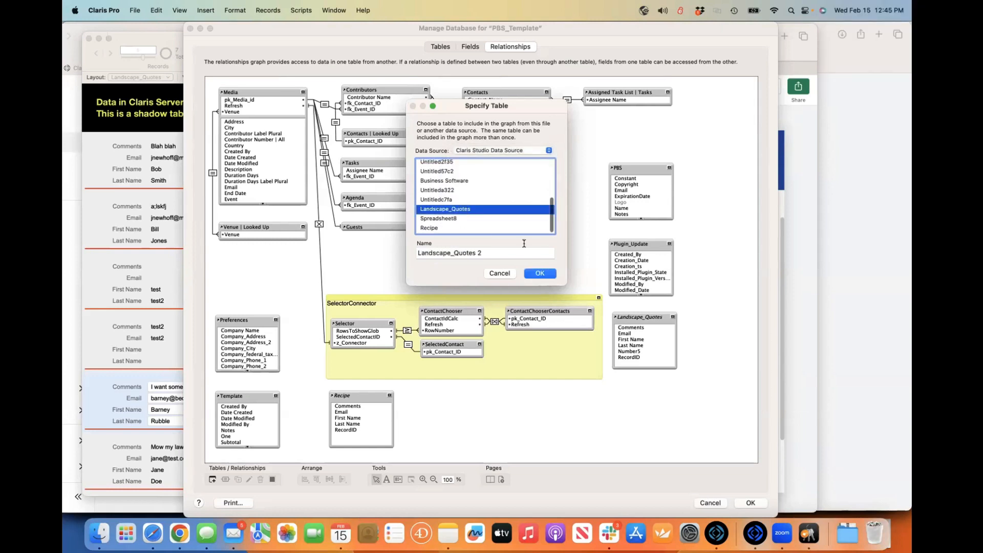
{"action": "left_click", "coordinate": [538, 272]}
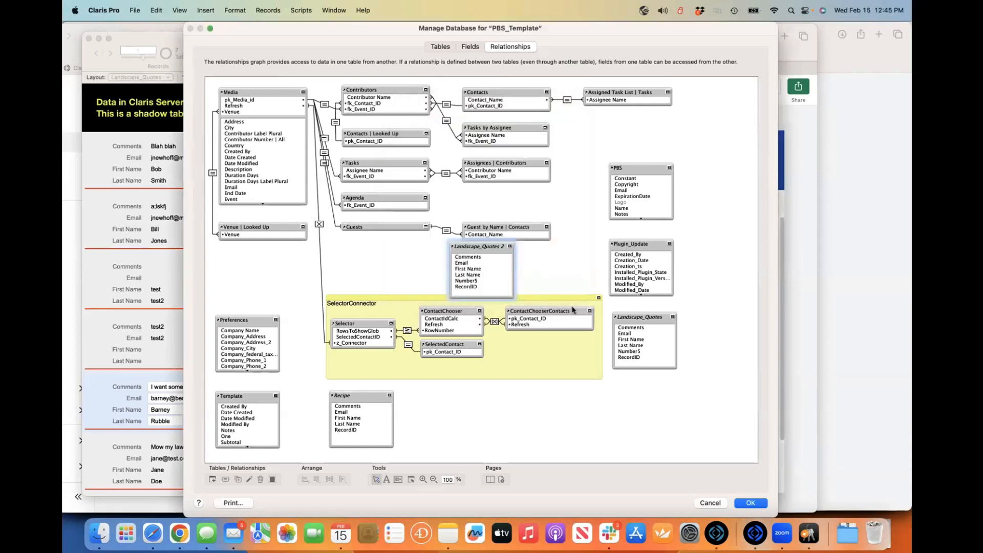
{"action": "left_click_drag", "start_coordinate": [486, 248], "coordinate": [651, 385]}
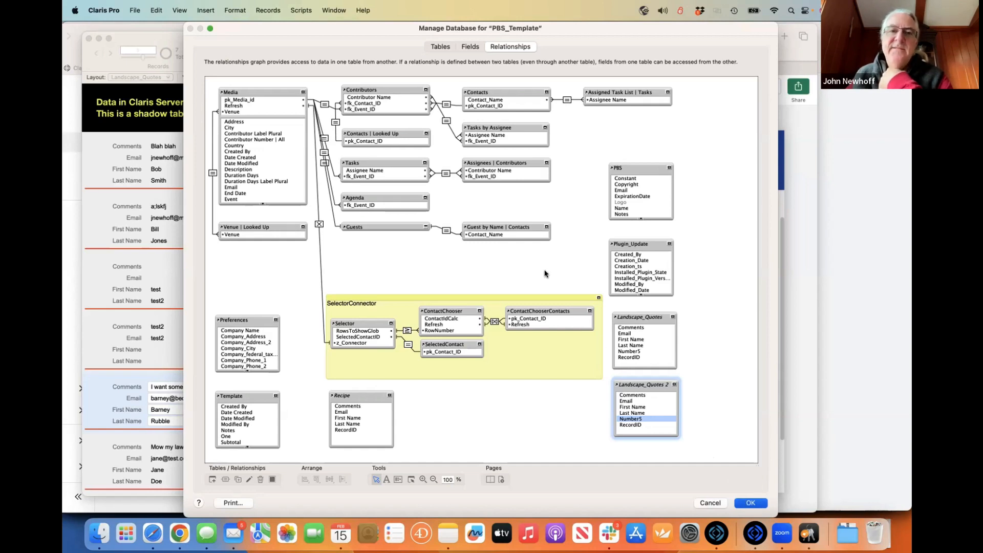
{"action": "key", "text": "Return"}
{"action": "key", "text": "super+Tab"}
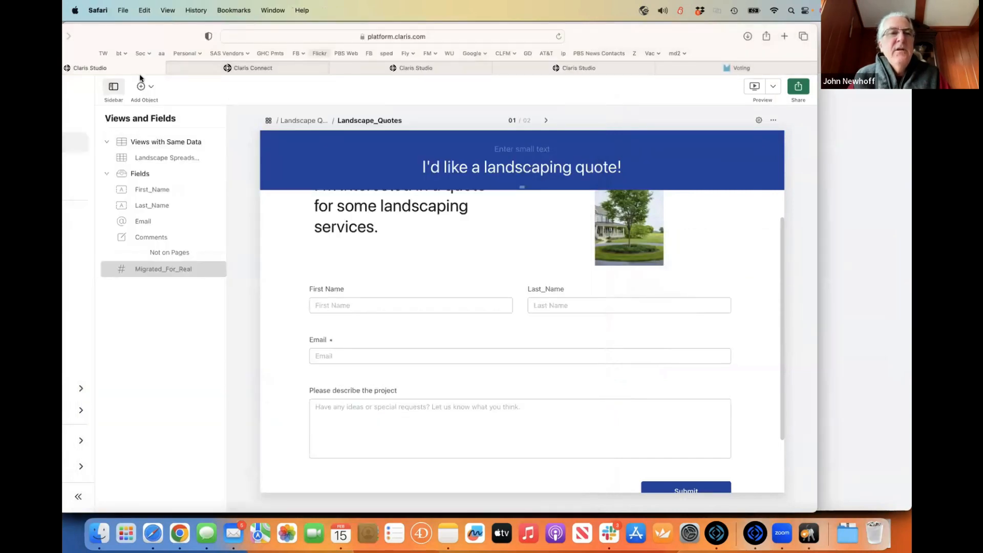
- Go to the Claris Studio Views list and try editing the Client Onboarding view
{"action": "left_click_drag", "start_coordinate": [132, 39], "coordinate": [240, 39]}
{"action": "left_click", "coordinate": [131, 138]}
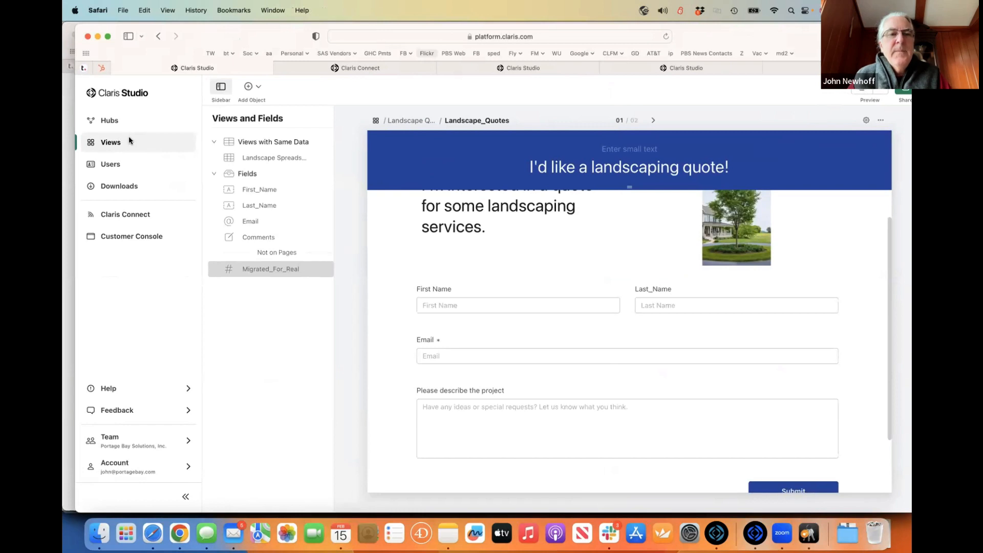
{"action": "scroll", "coordinate": [379, 341], "scroll_direction": "down", "scroll_amount": 5}
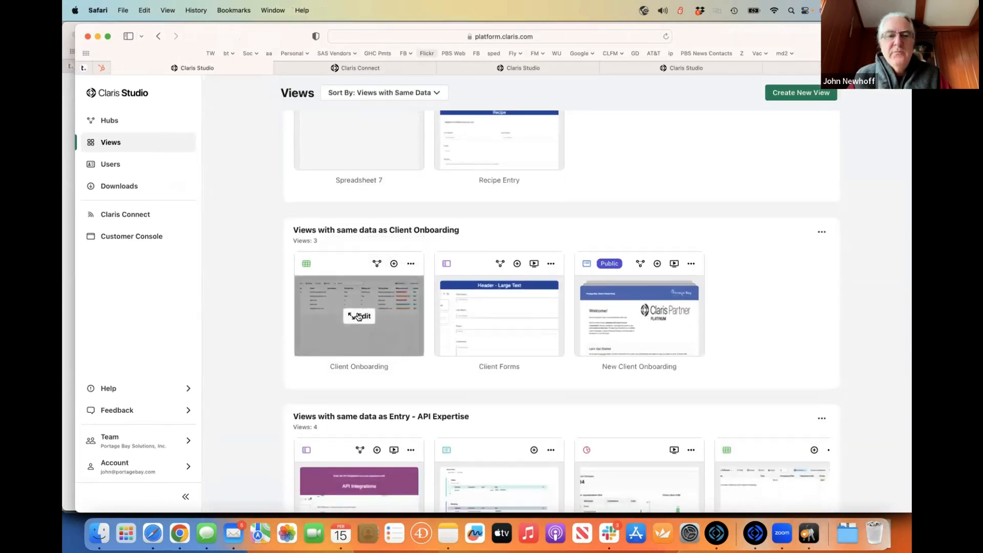
{"action": "left_click", "coordinate": [358, 317]}
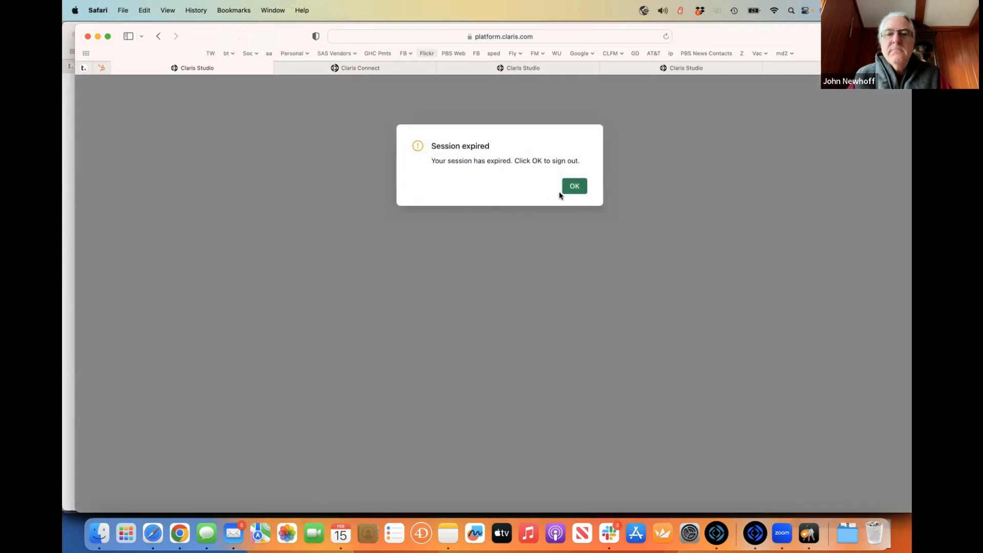
- Sign back in with autofilled credentials after the expired session and open Client Onboarding for editing
{"action": "left_click", "coordinate": [573, 187]}
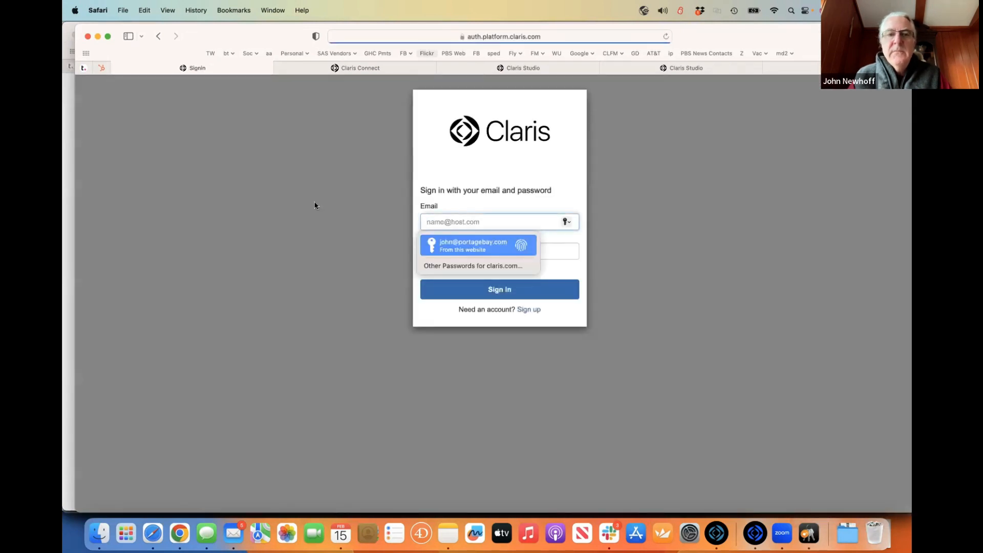
{"action": "left_click", "coordinate": [461, 245]}
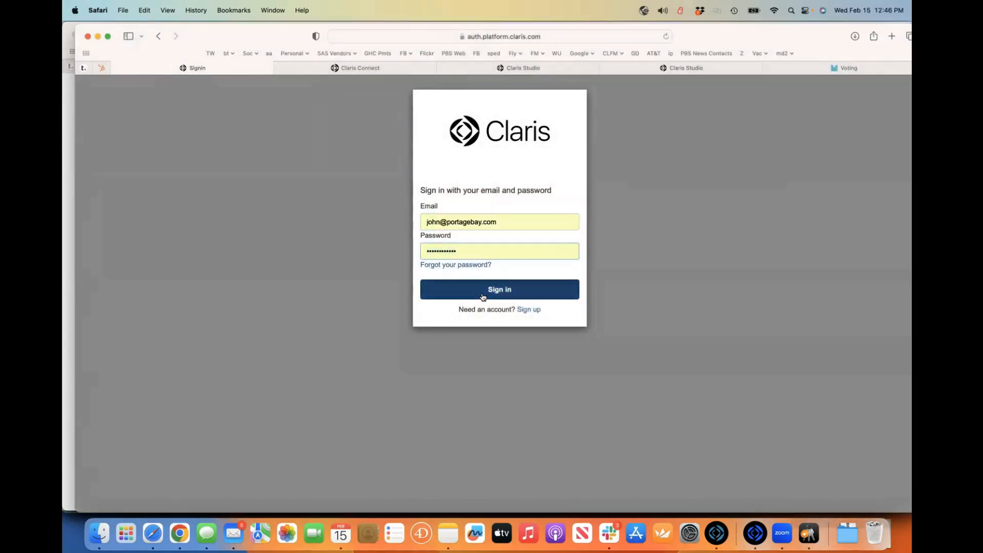
{"action": "left_click", "coordinate": [484, 293]}
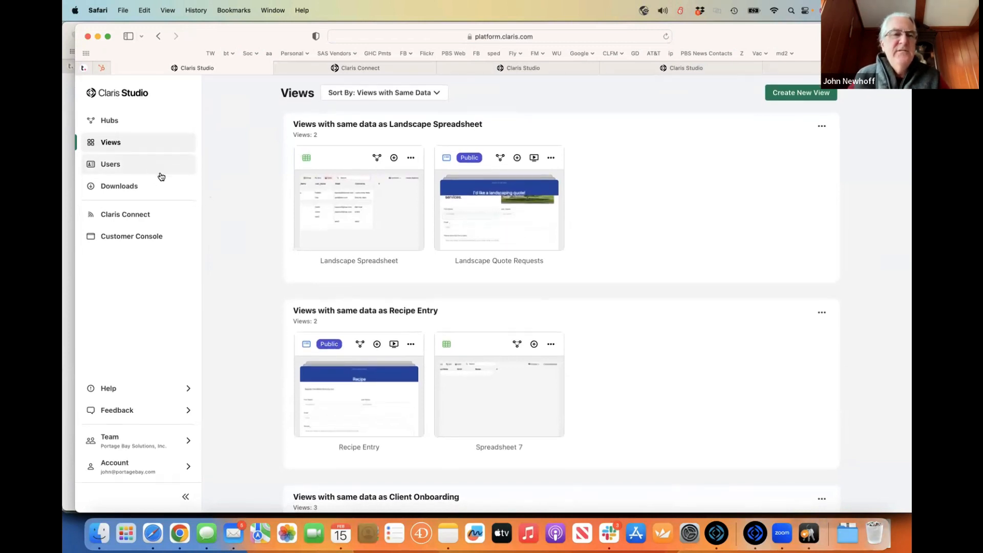
{"action": "scroll", "coordinate": [478, 336], "scroll_direction": "down", "scroll_amount": 5}
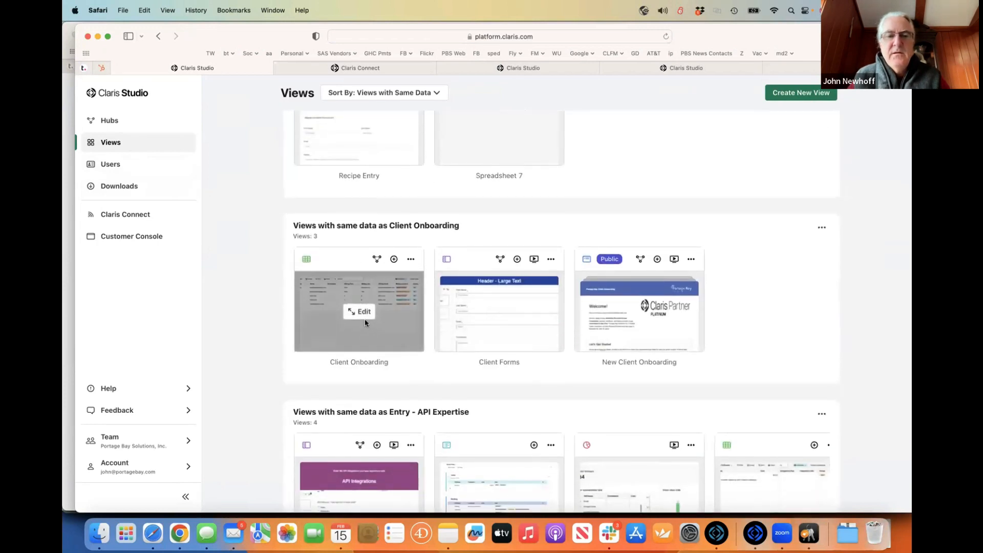
{"action": "left_click", "coordinate": [364, 318]}
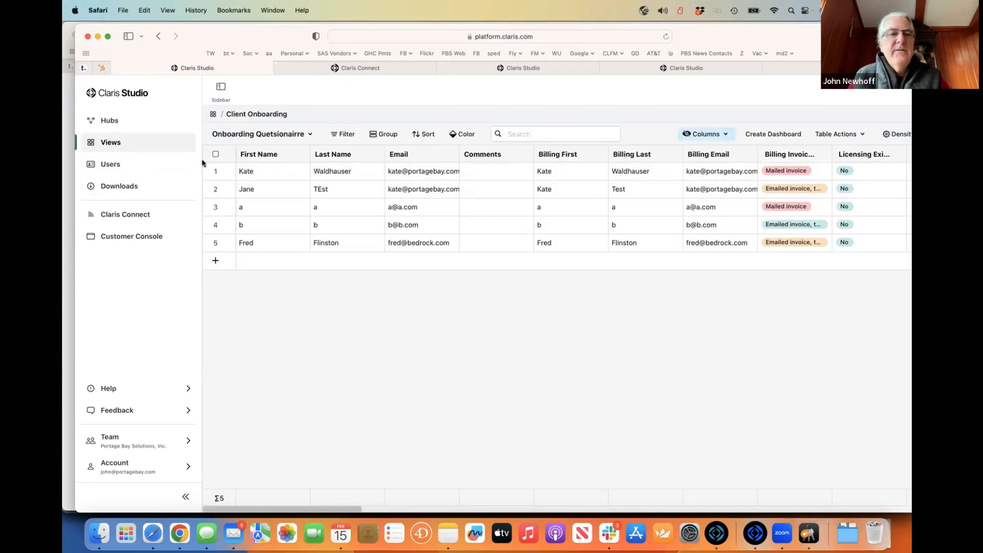
- Open the Client Forms view and inspect the Email field's required setting and options
{"action": "left_click", "coordinate": [112, 144]}
{"action": "scroll", "coordinate": [419, 403], "scroll_direction": "down", "scroll_amount": 10}
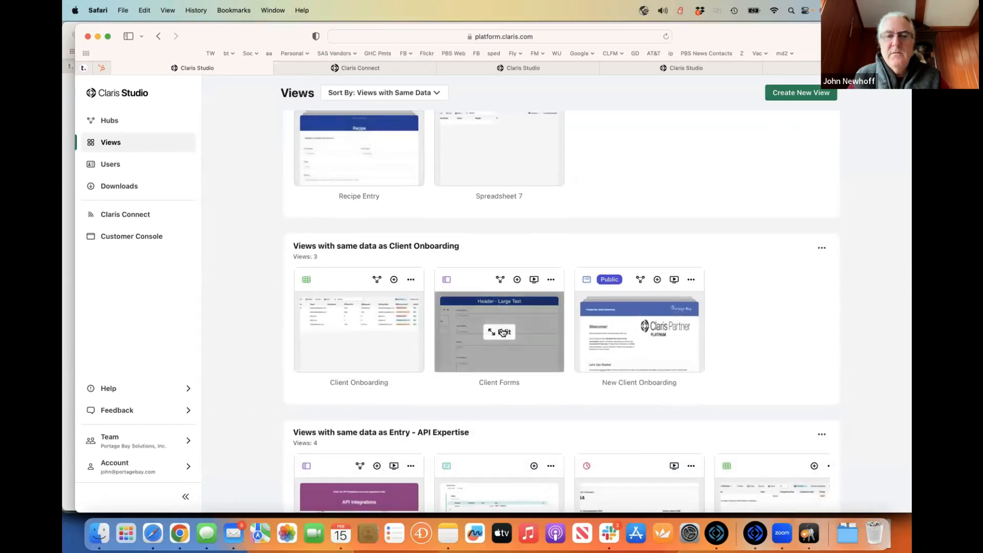
{"action": "left_click", "coordinate": [504, 332]}
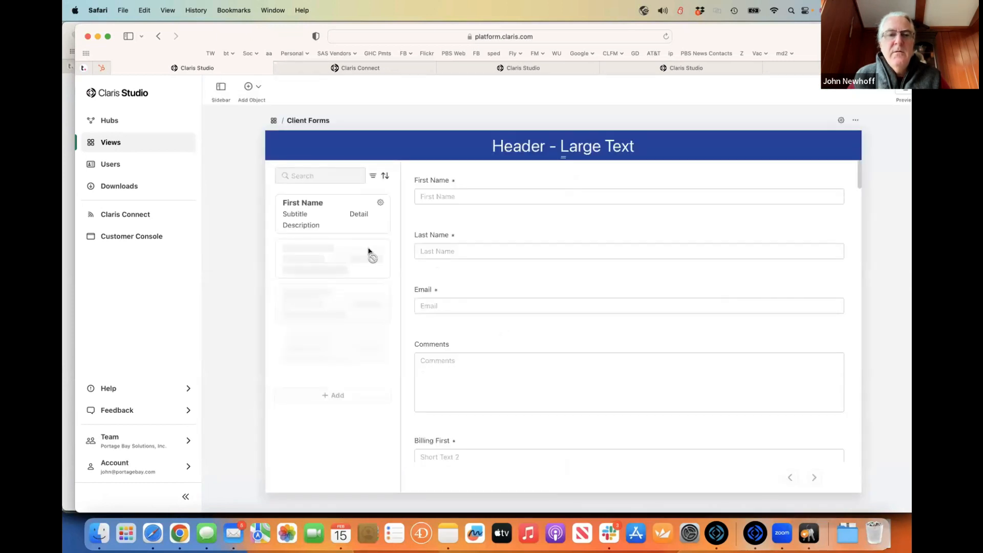
{"action": "left_click", "coordinate": [489, 305]}
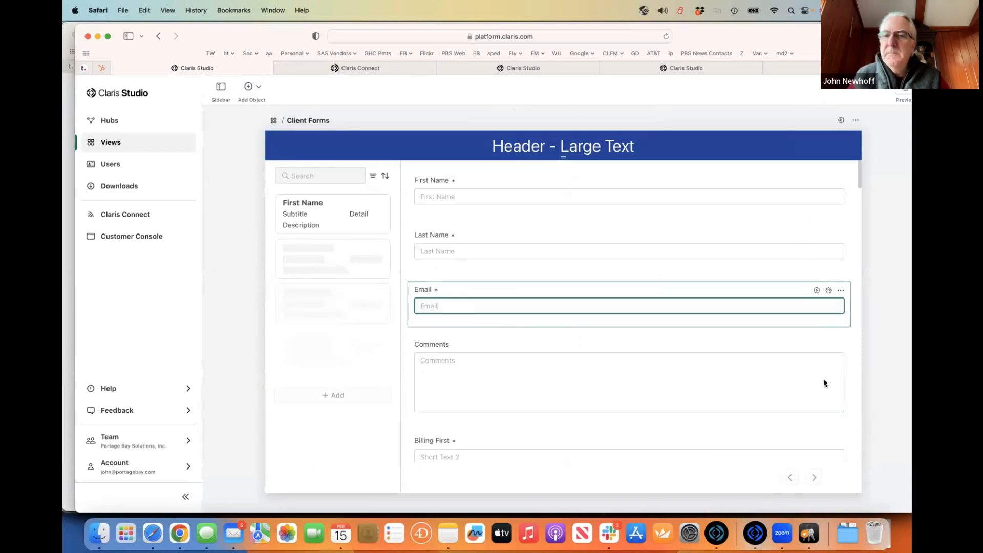
{"action": "left_click", "coordinate": [828, 290]}
{"action": "left_click", "coordinate": [841, 290]}
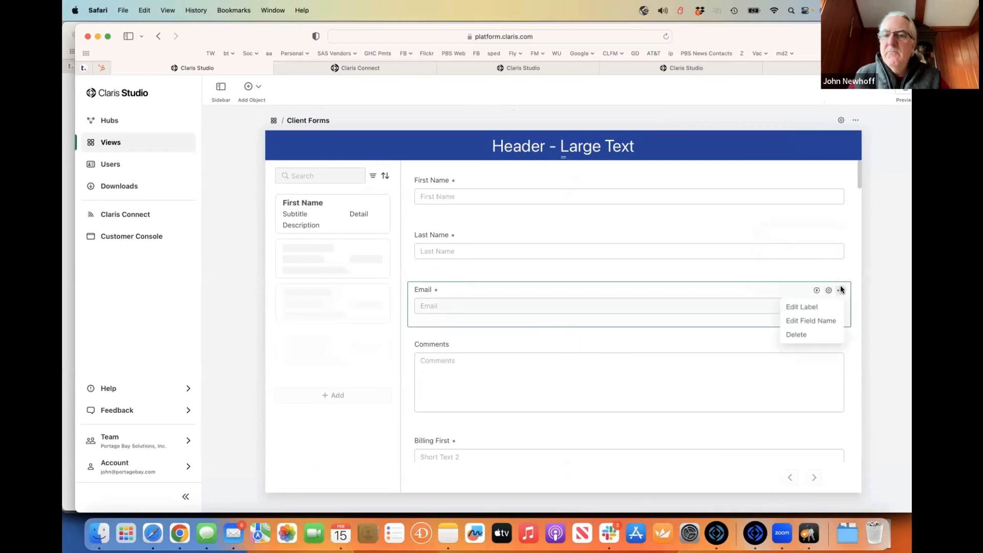
{"action": "left_click", "coordinate": [806, 318]}
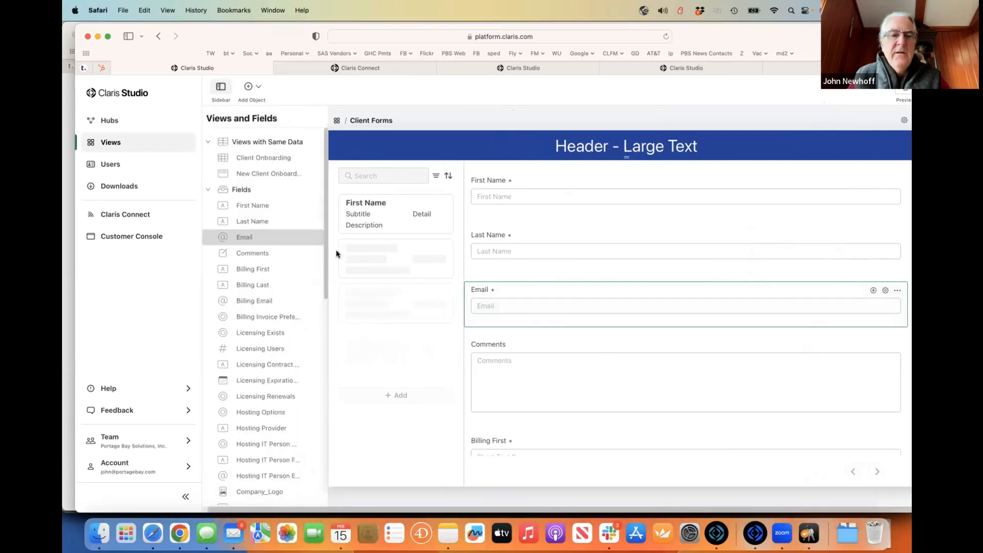
- Scroll through the Client Forms field list, then go back to the Views overview
{"action": "scroll", "coordinate": [291, 278], "scroll_direction": "down", "scroll_amount": 10}
{"action": "scroll", "coordinate": [290, 277], "scroll_direction": "down", "scroll_amount": 5}
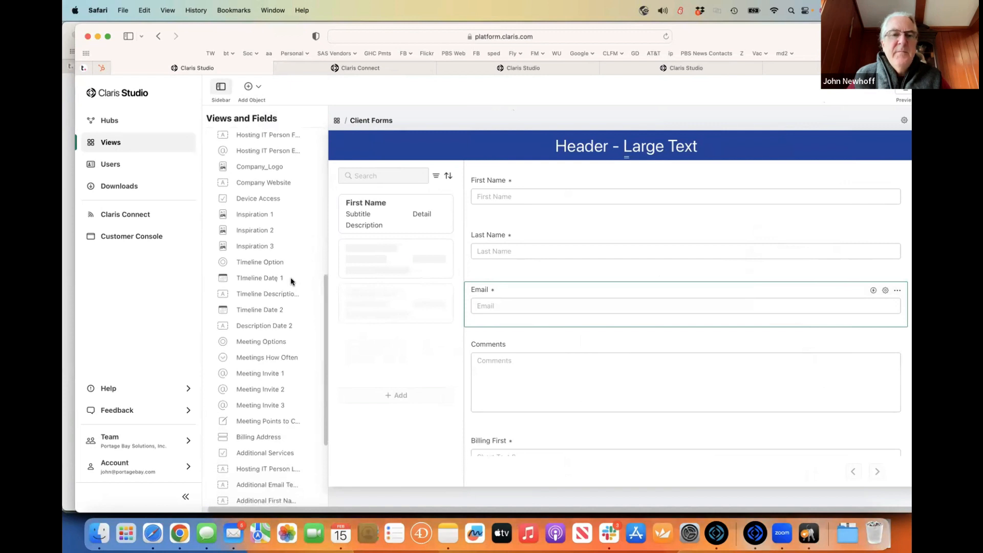
{"action": "scroll", "coordinate": [291, 281], "scroll_direction": "down", "scroll_amount": 1}
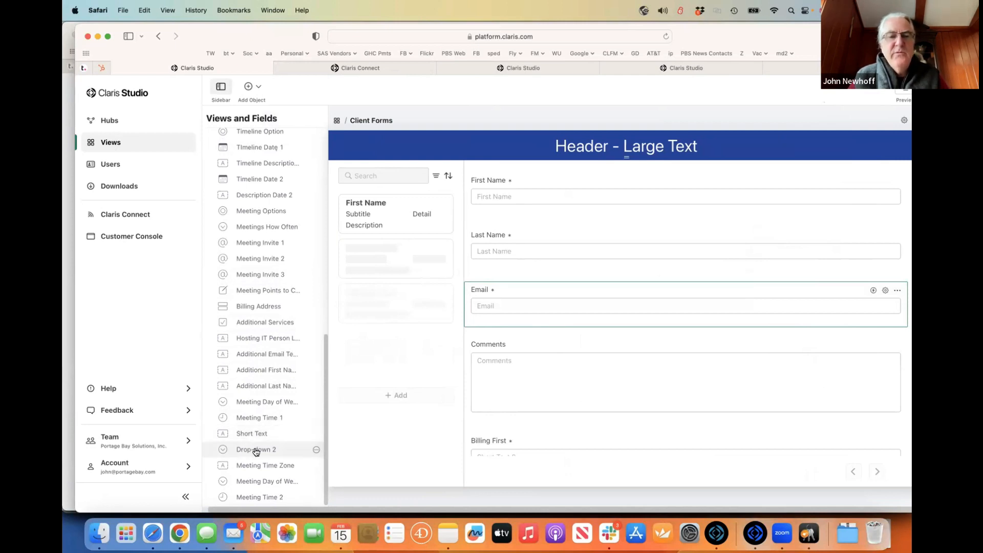
{"action": "scroll", "coordinate": [256, 452], "scroll_direction": "up", "scroll_amount": 5}
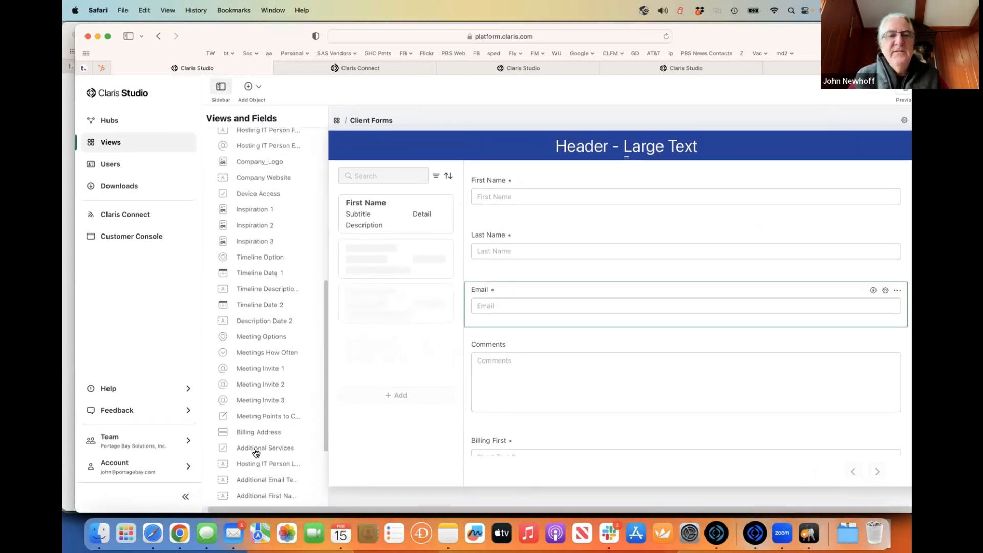
{"action": "scroll", "coordinate": [256, 451], "scroll_direction": "up", "scroll_amount": 10}
{"action": "scroll", "coordinate": [255, 451], "scroll_direction": "down", "scroll_amount": 5}
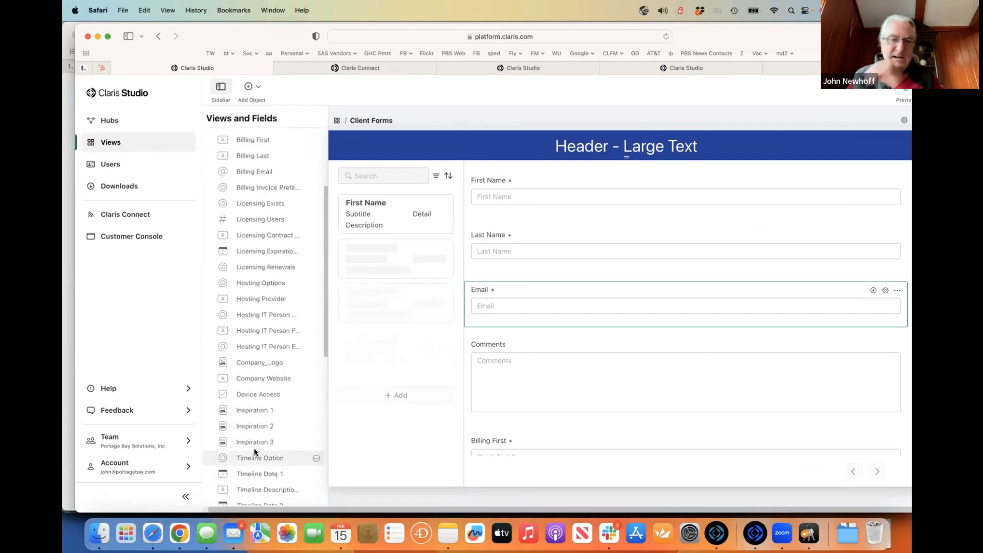
{"action": "scroll", "coordinate": [243, 316], "scroll_direction": "down", "scroll_amount": 13}
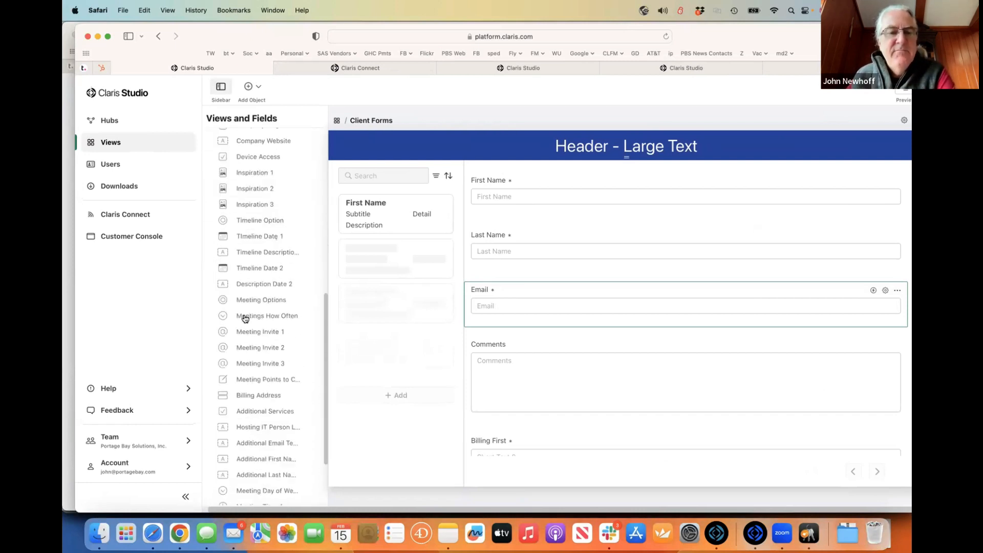
{"action": "scroll", "coordinate": [245, 318], "scroll_direction": "up", "scroll_amount": 15}
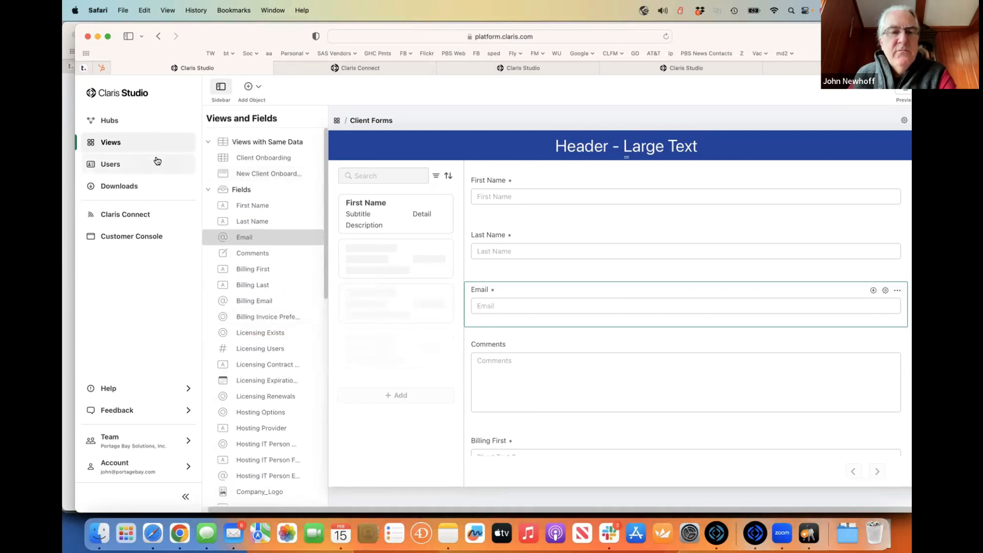
{"action": "left_click", "coordinate": [131, 143]}
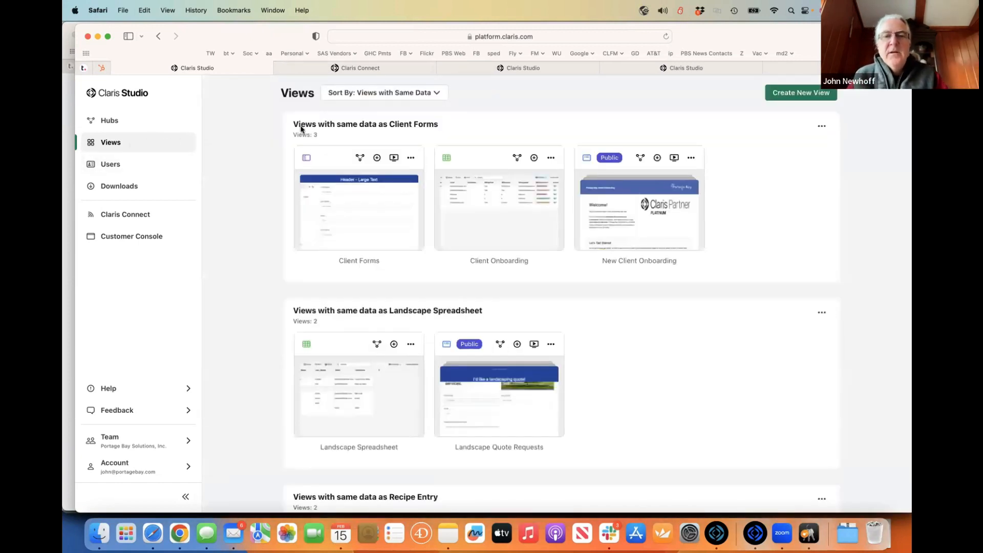
{"action": "key", "text": "super+Tab"}
{"action": "key", "text": "super+shift+Tab"}
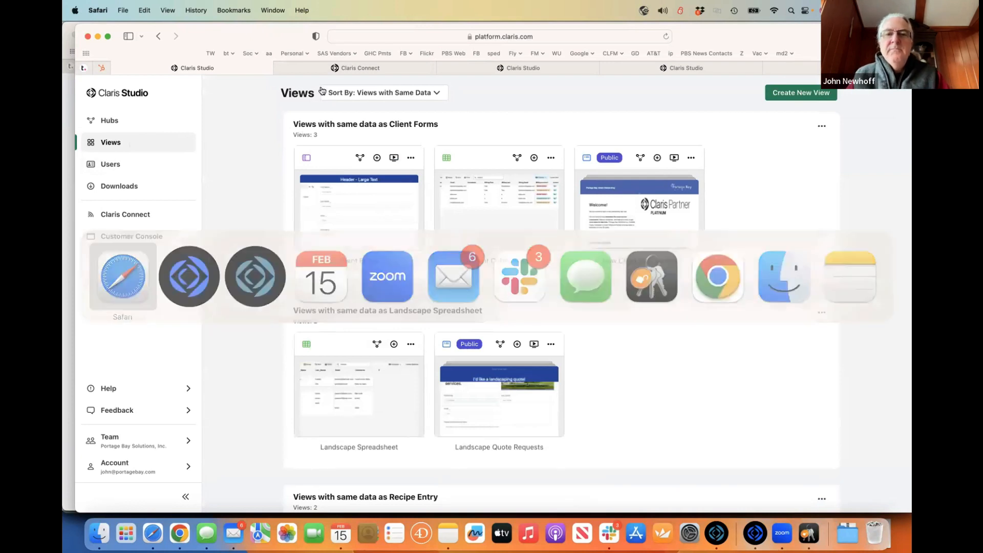